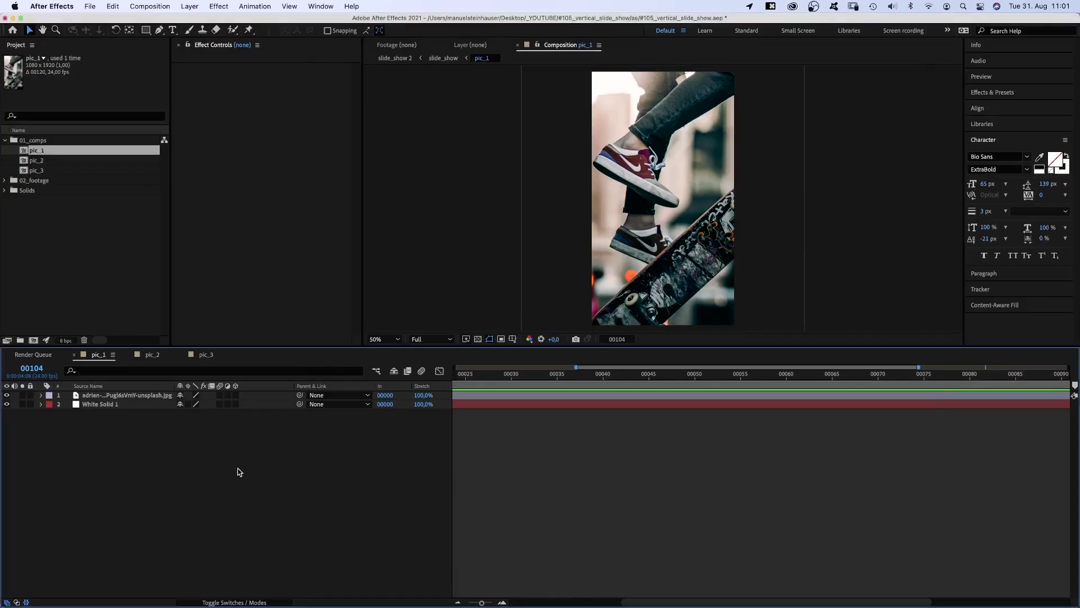
Step: Open the pic_2 and pic_3 photo comps in turn, ending on the climber photo
{"action": "double_click", "coordinate": [36, 162]}
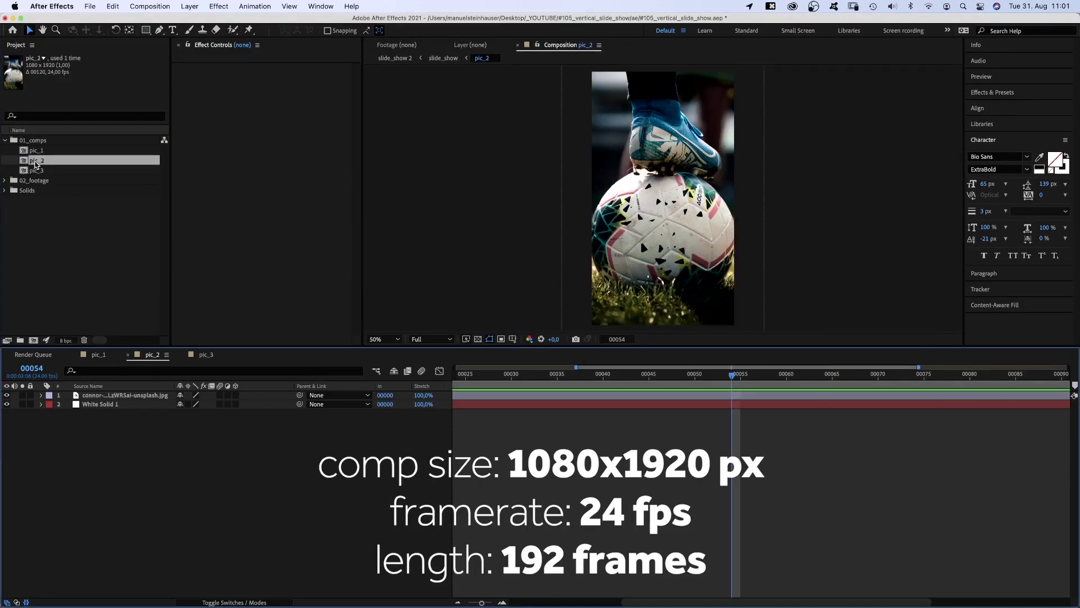
{"action": "double_click", "coordinate": [36, 171]}
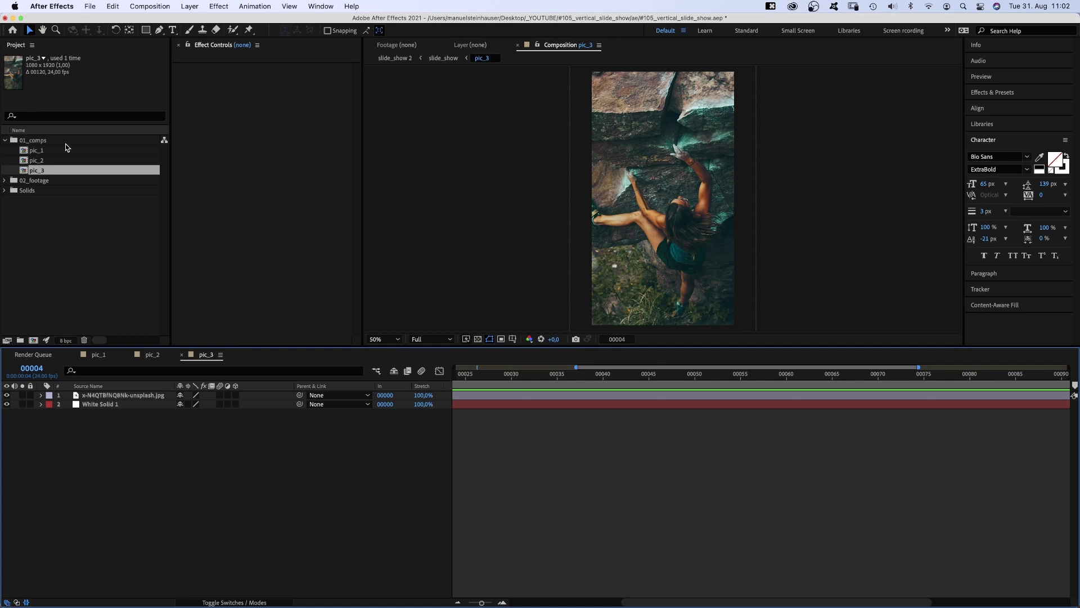
Step: Create a 1080×1920 composition named slide_show
{"action": "key", "text": "ctrl+n"}
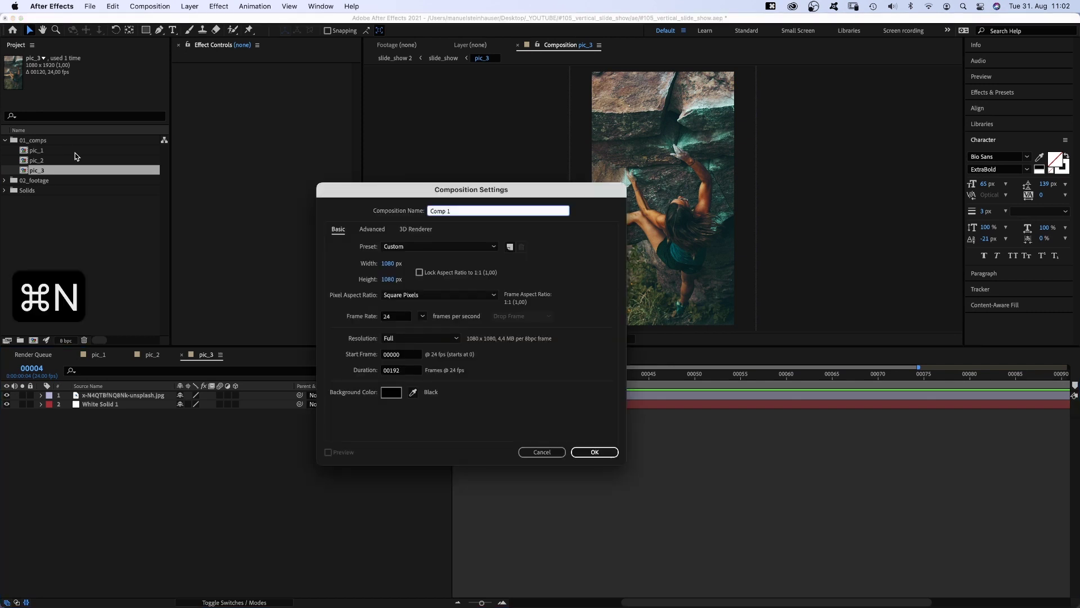
{"action": "left_click", "coordinate": [391, 279]}
{"action": "type", "text": "1"}
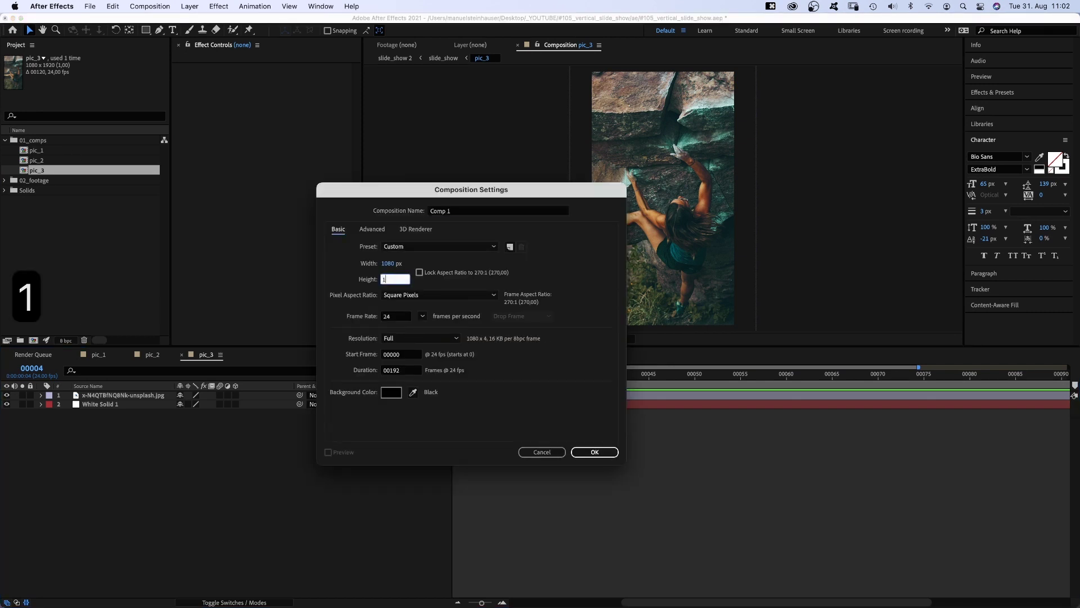
{"action": "type", "text": "920"}
{"action": "left_click", "coordinate": [443, 212]}
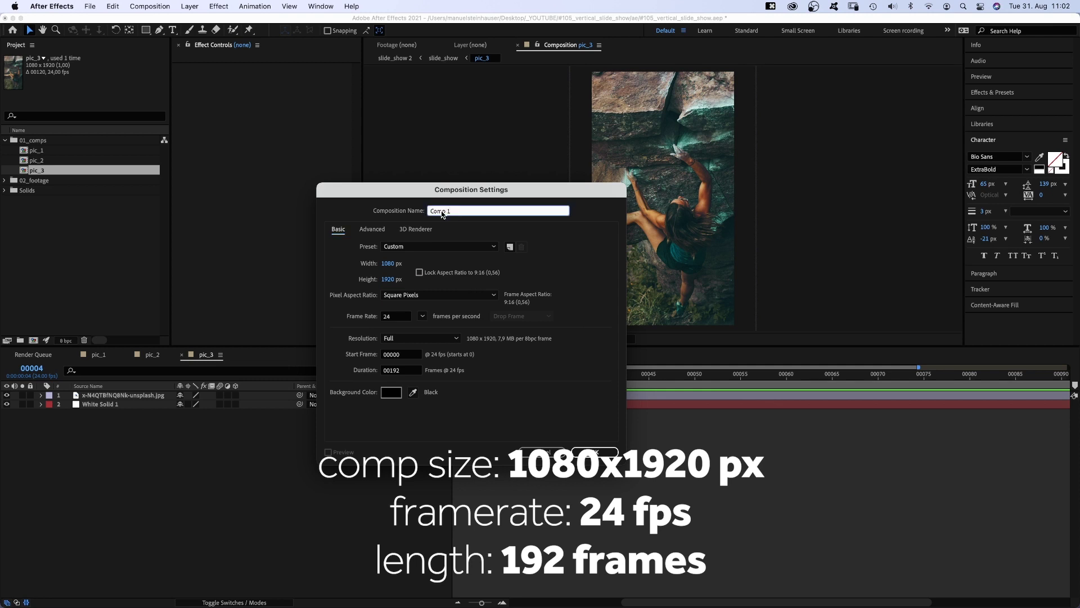
{"action": "type", "text": "slid"}
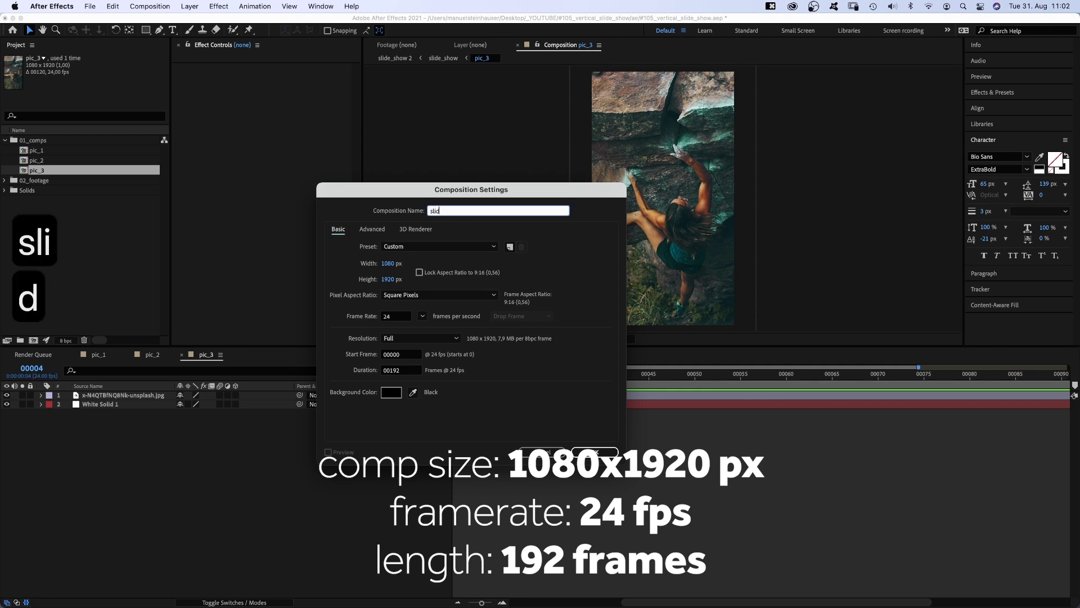
{"action": "type", "text": "e_show"}
{"action": "key", "text": "Return"}
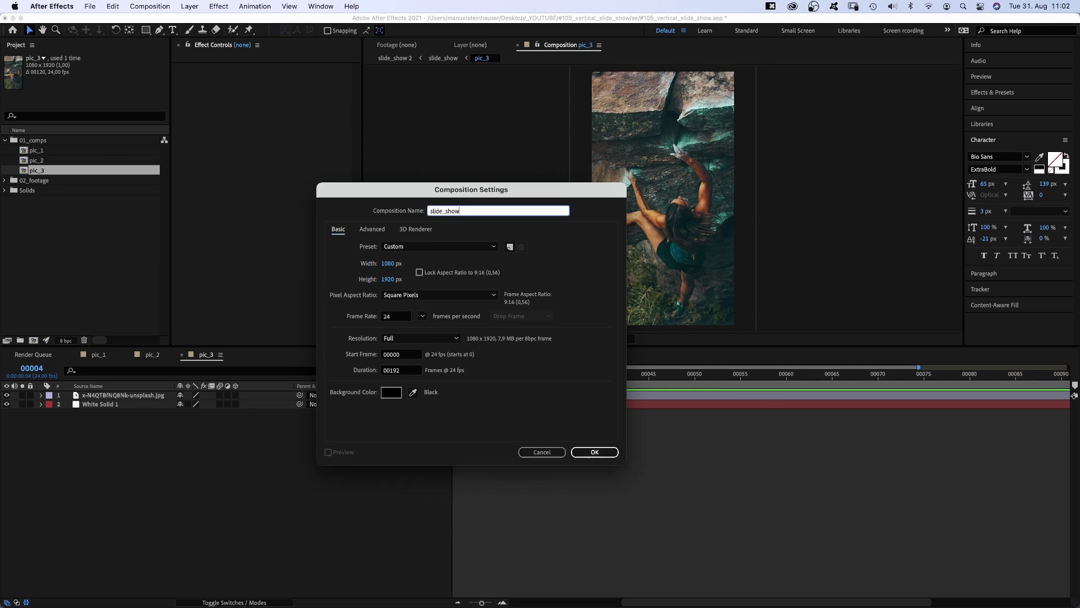
Step: Add a full-frame solid layer named background
{"action": "key", "text": "super+y"}
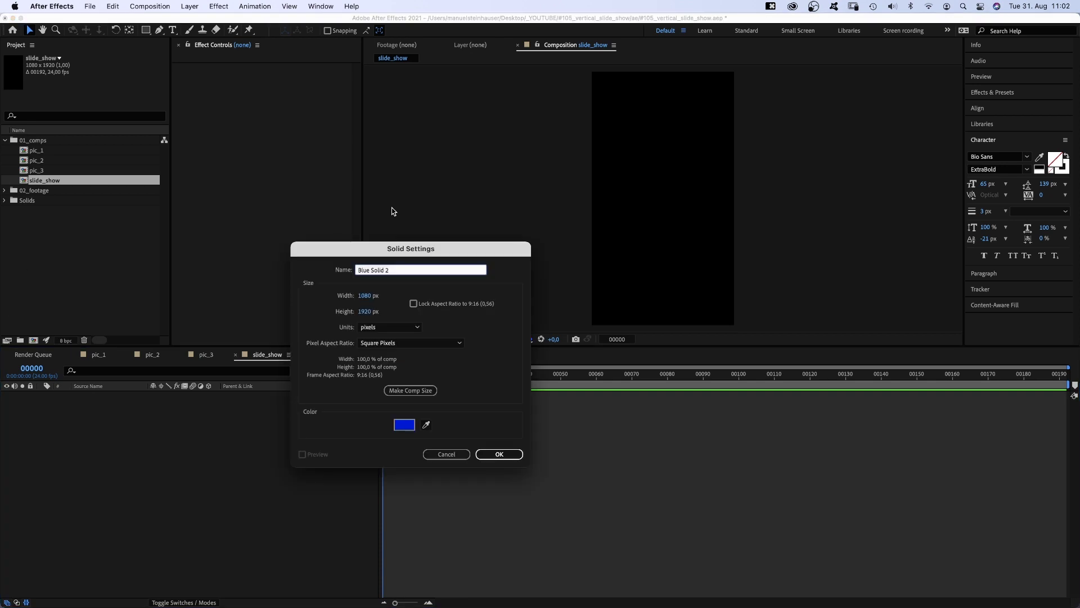
{"action": "type", "text": "background"}
{"action": "key", "text": "Return"}
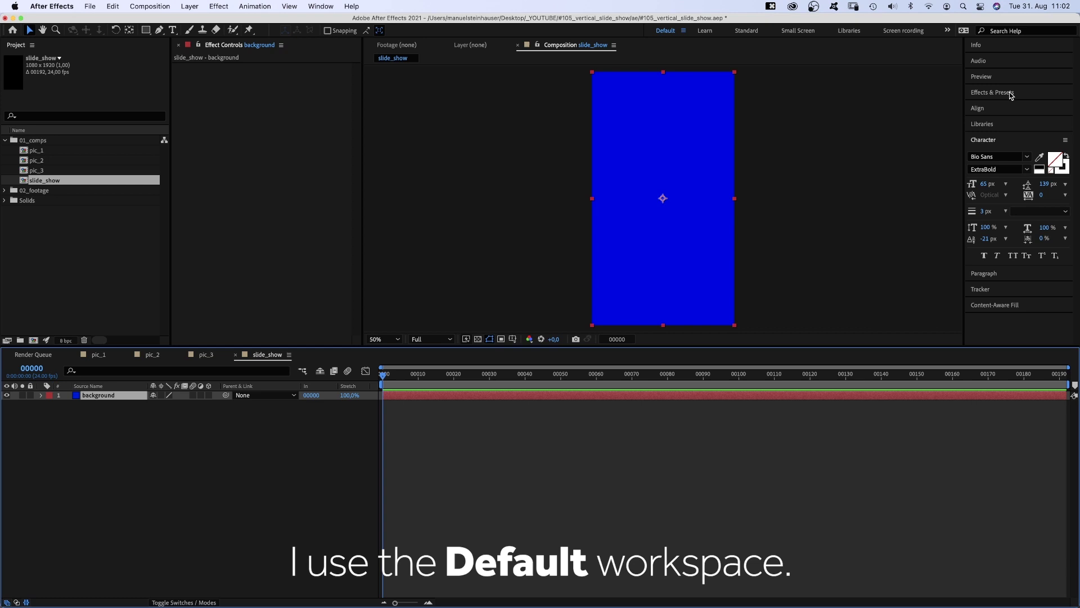
Step: Apply Gradient Ramp to background, start colour navy #000765 and end colour black
{"action": "left_click", "coordinate": [1009, 94]}
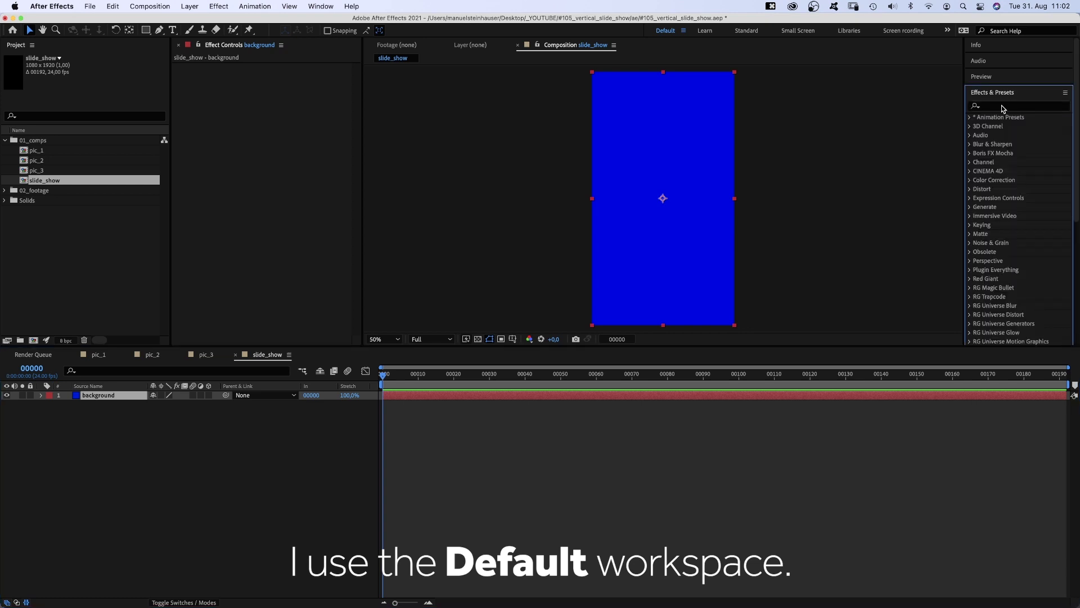
{"action": "type", "text": "gradie"}
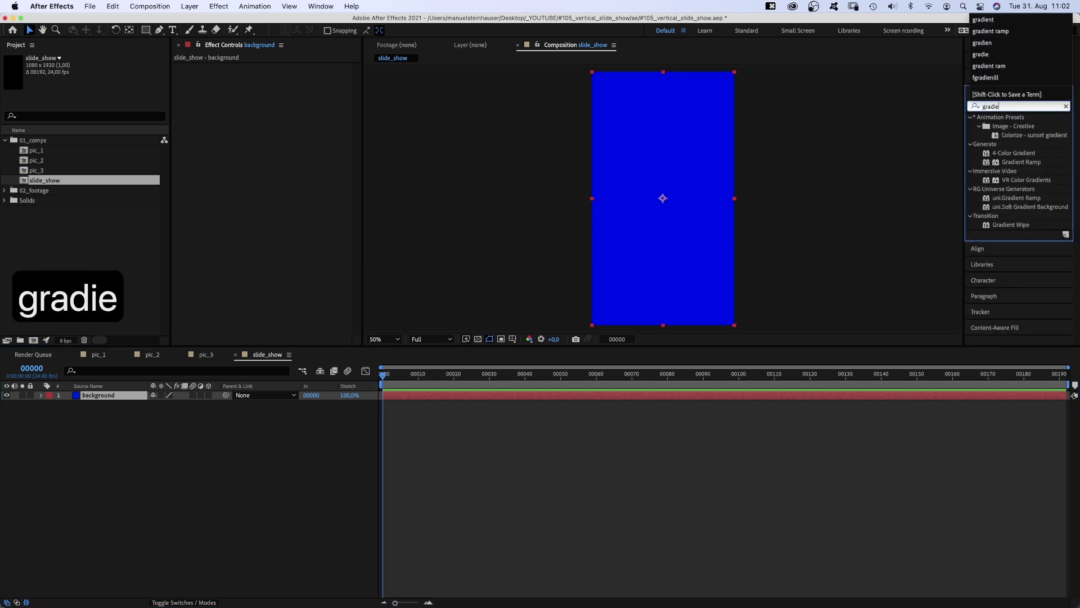
{"action": "type", "text": "nt"}
{"action": "left_click_drag", "start_coordinate": [987, 163], "coordinate": [256, 96]}
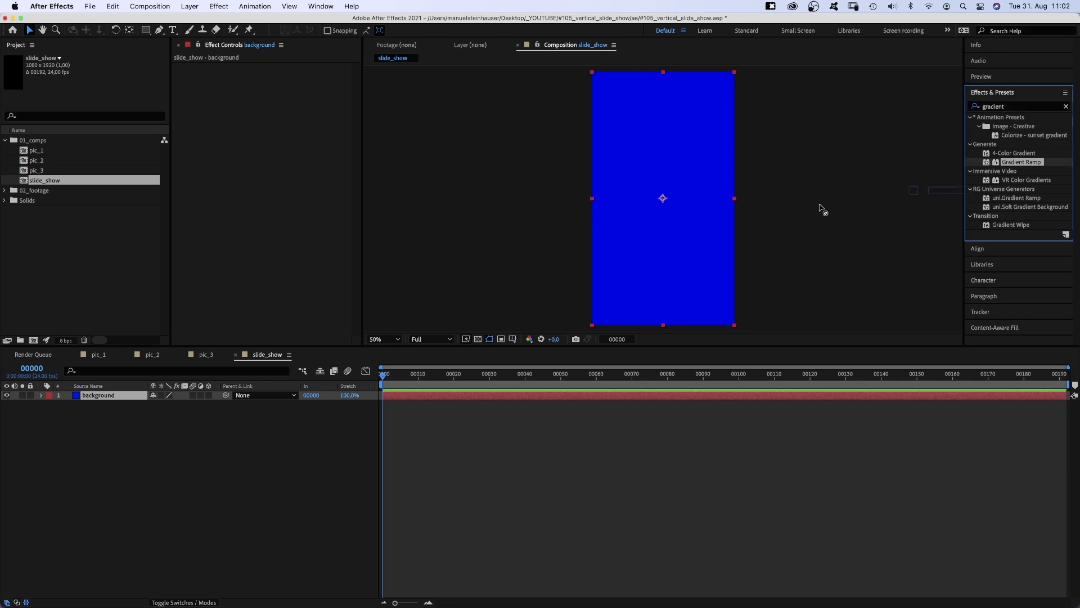
{"action": "left_click", "coordinate": [280, 86]}
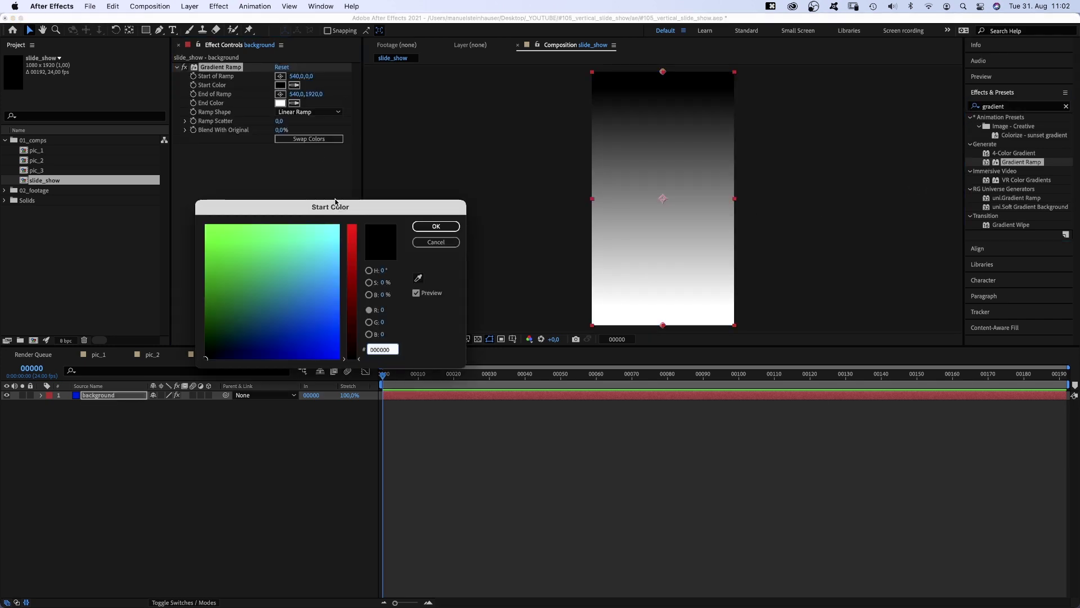
{"action": "left_click_drag", "start_coordinate": [315, 312], "coordinate": [259, 355]}
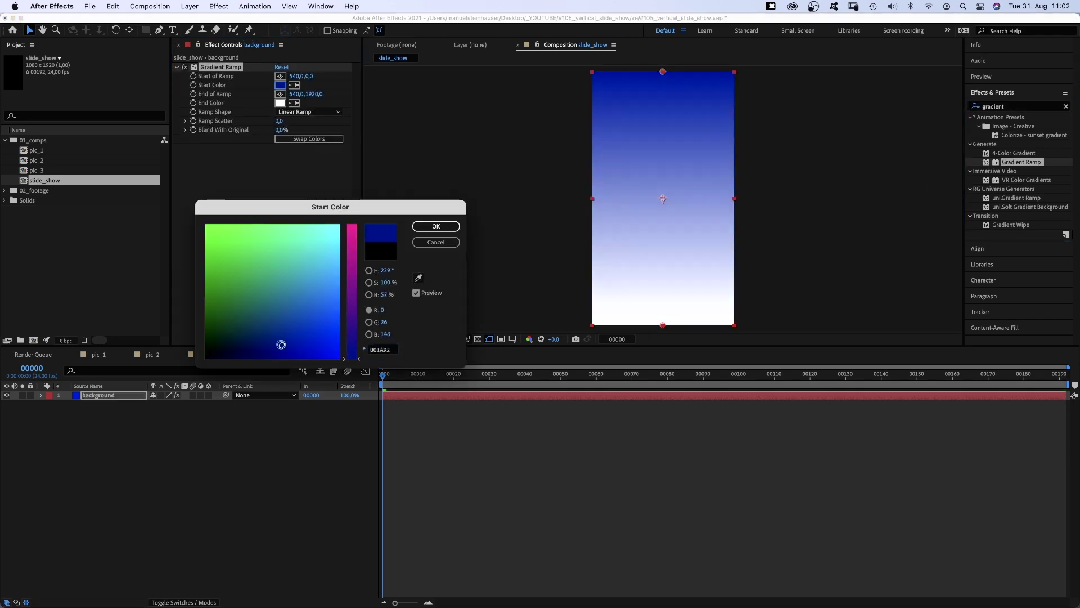
{"action": "left_click", "coordinate": [436, 226]}
{"action": "left_click", "coordinate": [281, 103]}
{"action": "mouse_move", "coordinate": [351, 326]}
{"action": "left_mouse_down"}
{"action": "mouse_move", "coordinate": [352, 359]}
{"action": "mouse_move", "coordinate": [201, 363]}
{"action": "left_mouse_up"}
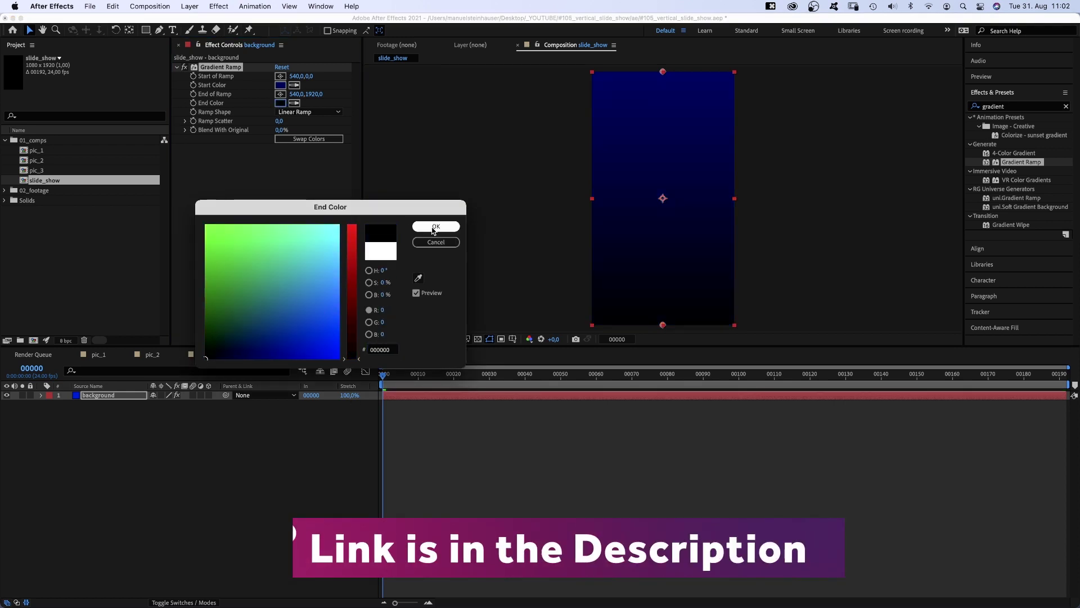
{"action": "left_click", "coordinate": [434, 227]}
{"action": "left_click", "coordinate": [989, 105]}
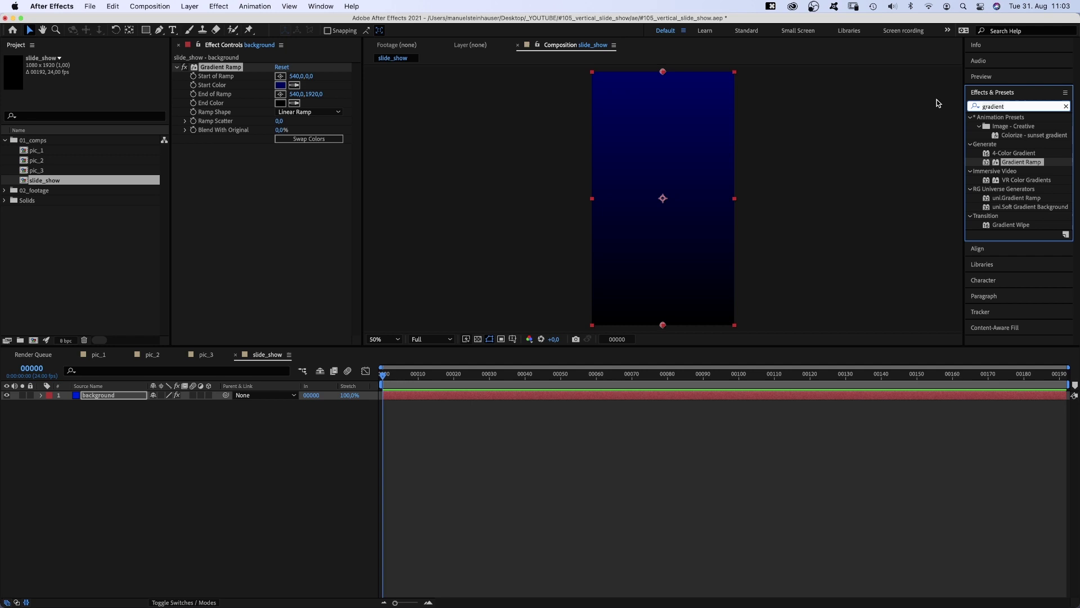
Step: Apply Mosaic to the background with 1 horizontal and 8 vertical blocks
{"action": "type", "text": "mosaic"}
{"action": "left_click", "coordinate": [986, 172]}
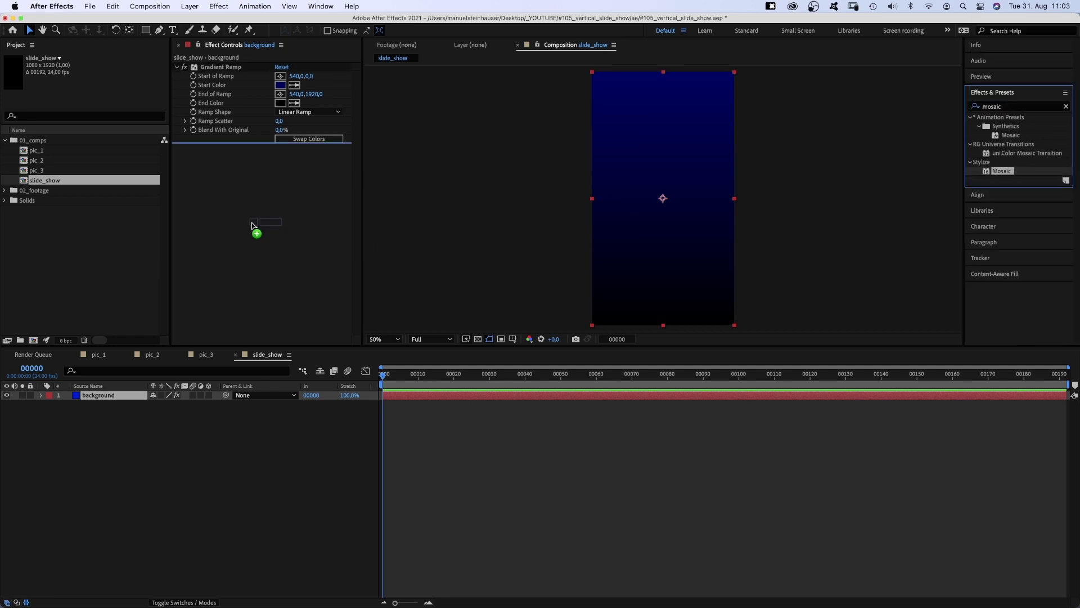
{"action": "left_click_drag", "start_coordinate": [805, 219], "coordinate": [251, 225]}
{"action": "type", "text": "1"}
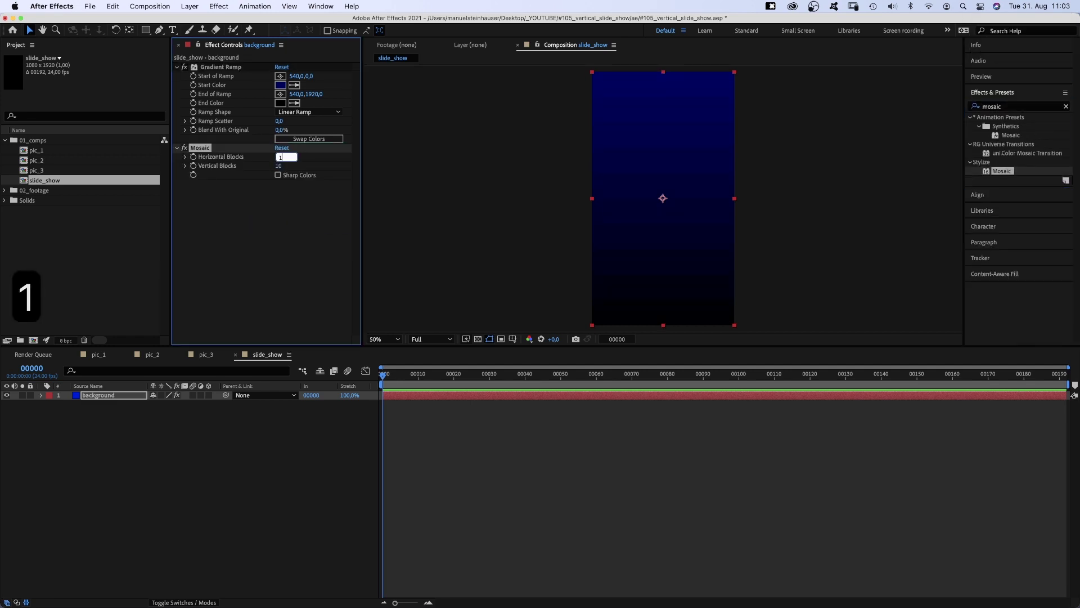
{"action": "key", "text": "Tab"}
{"action": "type", "text": "8"}
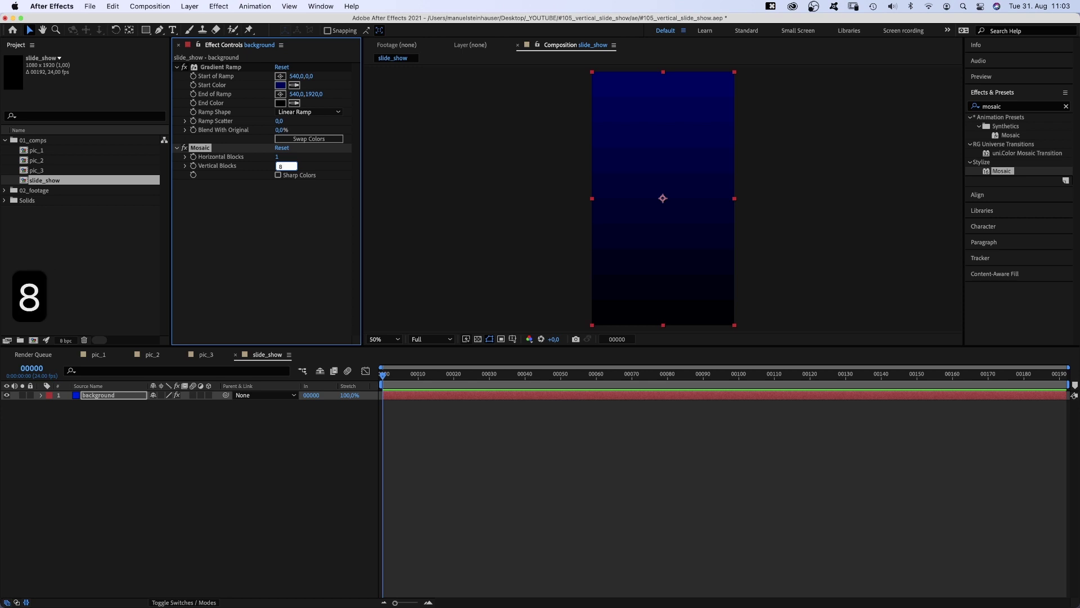
{"action": "key", "text": "Return"}
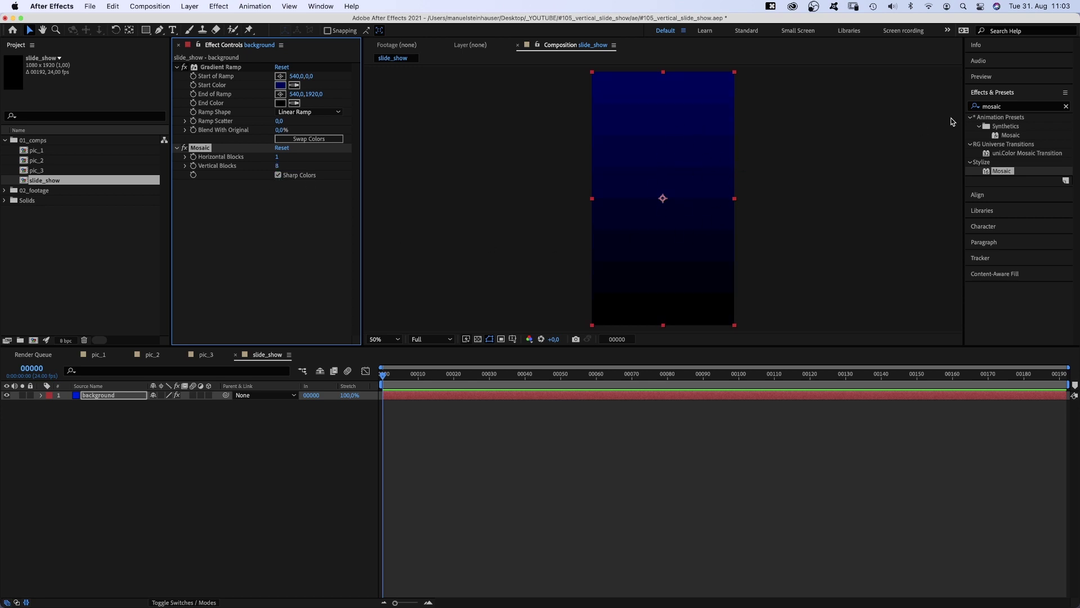
Step: Add CC Line Sweep with completion 100, direction 0, thickness 60 and slant 0
{"action": "left_click", "coordinate": [1007, 107]}
{"action": "type", "text": "cc l"}
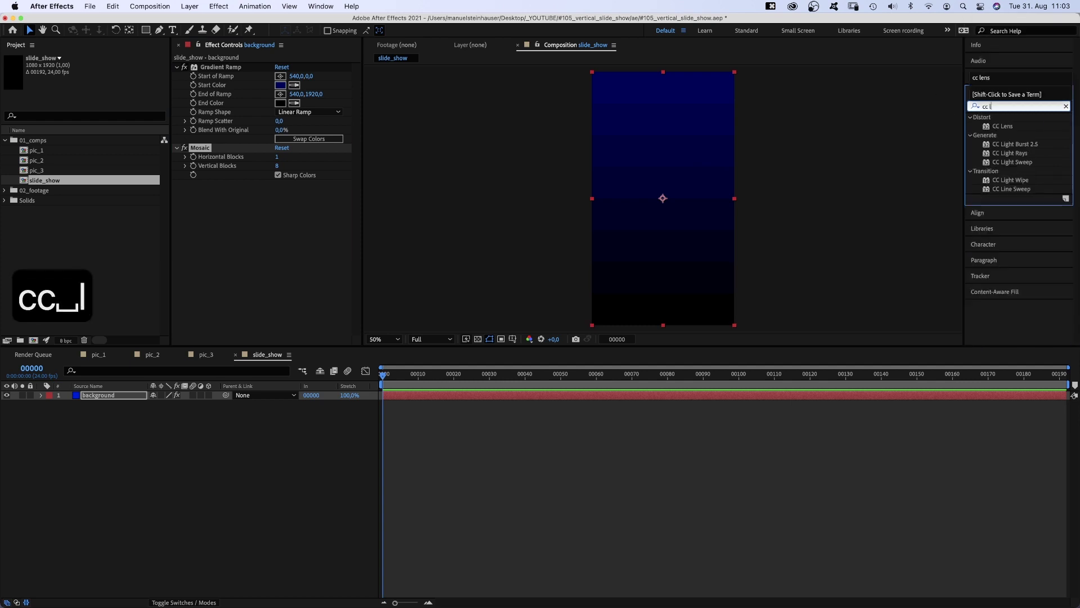
{"action": "type", "text": "ine"}
{"action": "mouse_move", "coordinate": [1011, 126]}
{"action": "left_mouse_down"}
{"action": "mouse_move", "coordinate": [316, 280]}
{"action": "mouse_move", "coordinate": [283, 213]}
{"action": "left_mouse_up"}
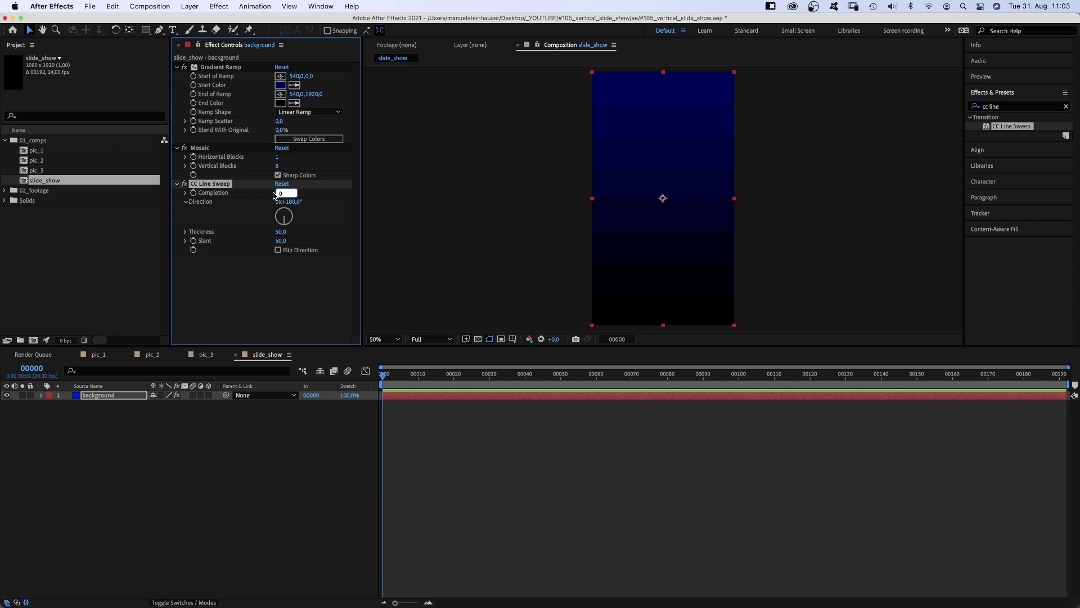
{"action": "type", "text": "100"}
{"action": "key", "text": "Return"}
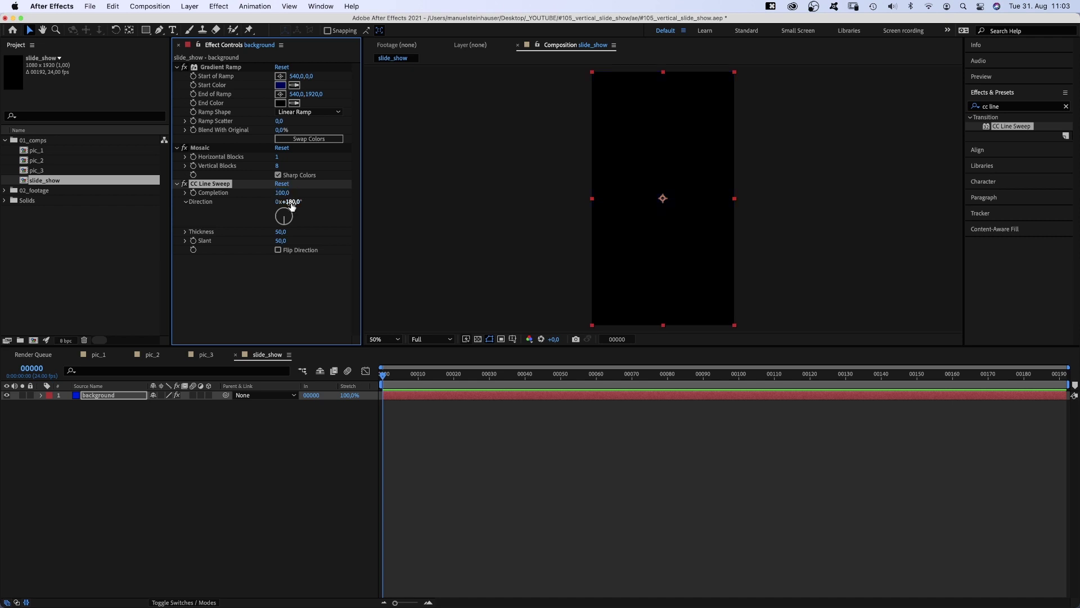
{"action": "type", "text": "0"}
{"action": "key", "text": "Return"}
{"action": "type", "text": "60"}
{"action": "key", "text": "Return"}
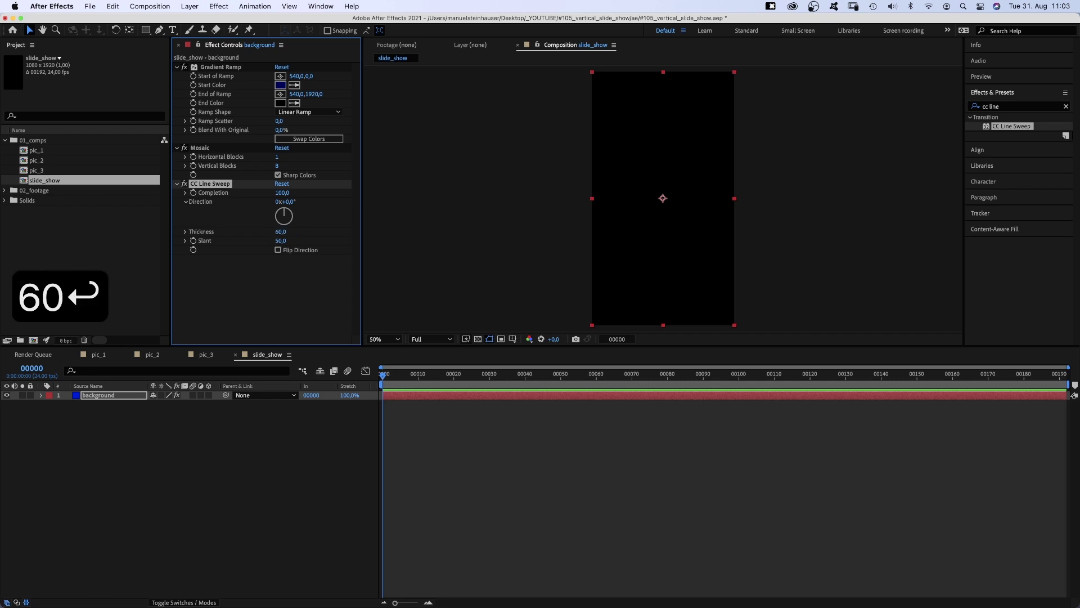
{"action": "type", "text": "0"}
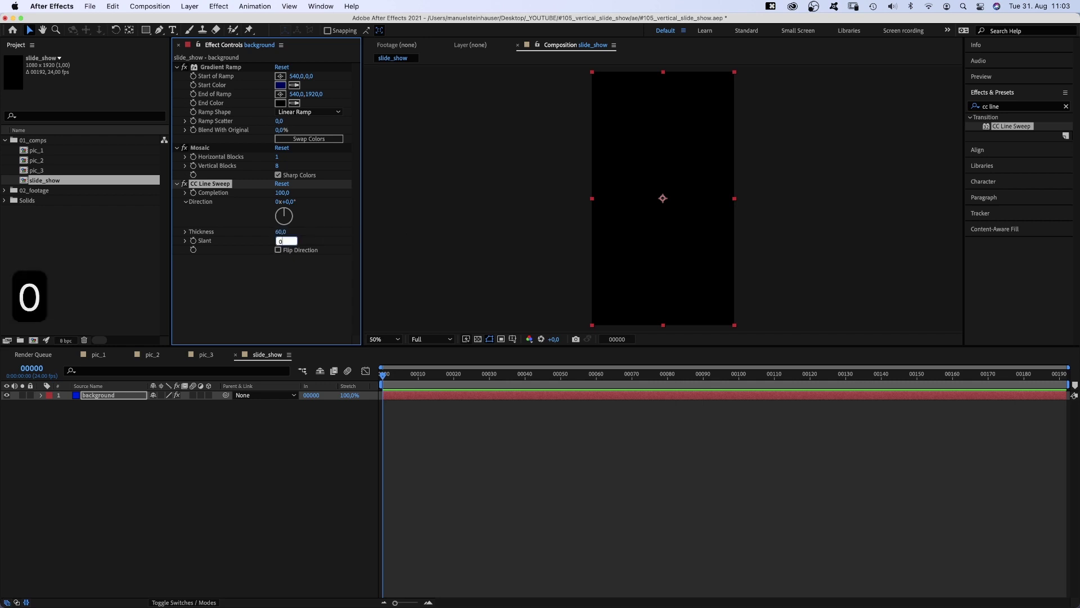
{"action": "key", "text": "Return"}
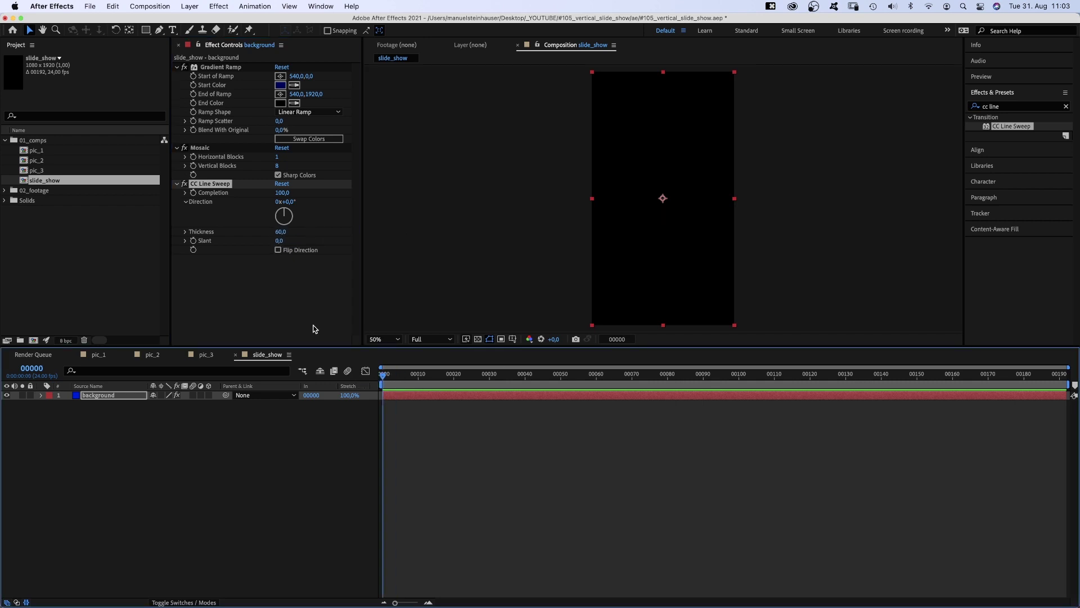
Step: Keyframe Line Sweep completion from 100 at frame 0 to about 0 at frame 10
{"action": "left_click", "coordinate": [193, 193]}
{"action": "key", "text": "u"}
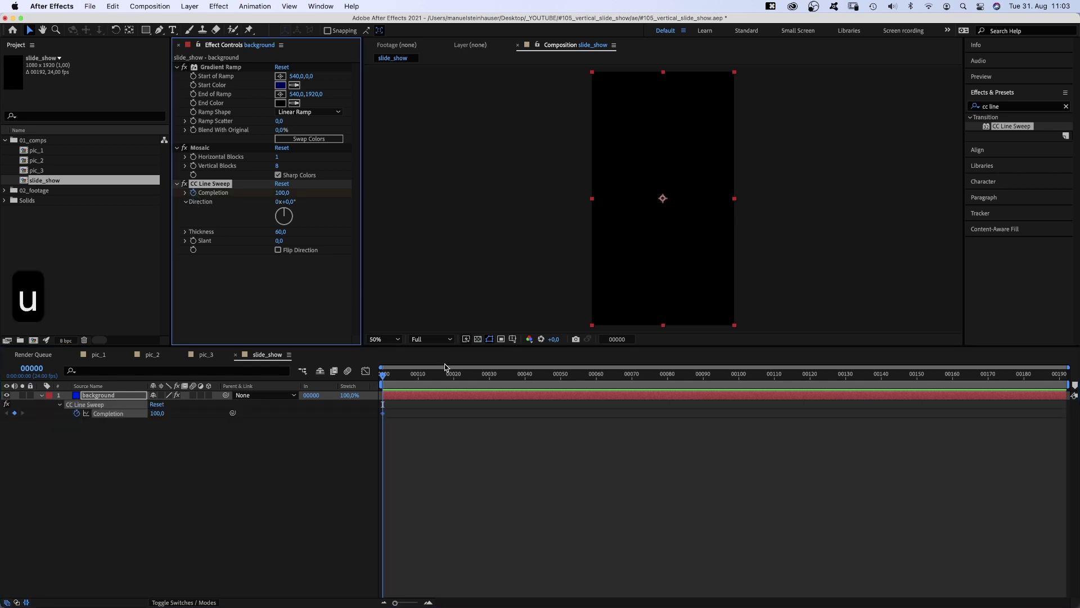
{"action": "left_click", "coordinate": [418, 373]}
{"action": "left_click_drag", "start_coordinate": [158, 415], "coordinate": [119, 416]}
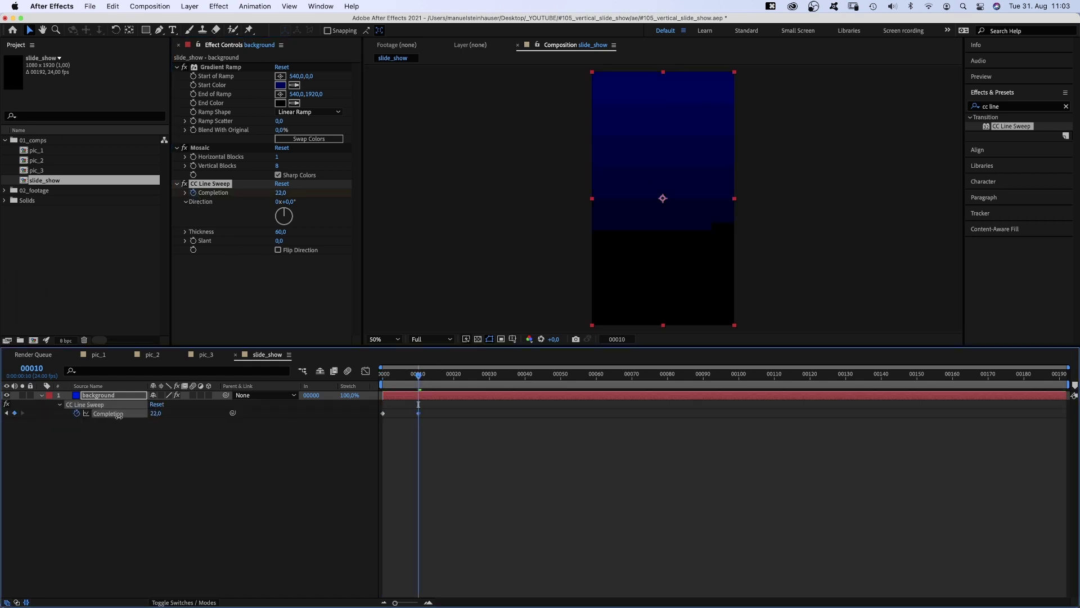
{"action": "left_click_drag", "start_coordinate": [30, 426], "coordinate": [30, 426]}
{"action": "mouse_move", "coordinate": [418, 375]}
{"action": "left_mouse_down"}
{"action": "mouse_move", "coordinate": [403, 382]}
{"action": "mouse_move", "coordinate": [414, 382]}
{"action": "left_mouse_up"}
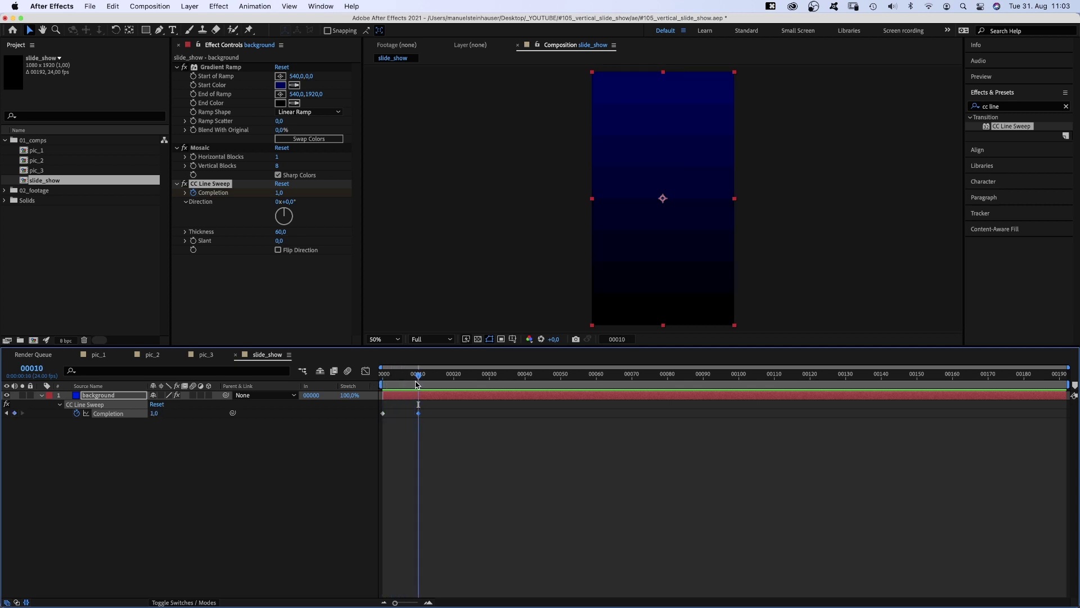
{"action": "left_click", "coordinate": [113, 414]}
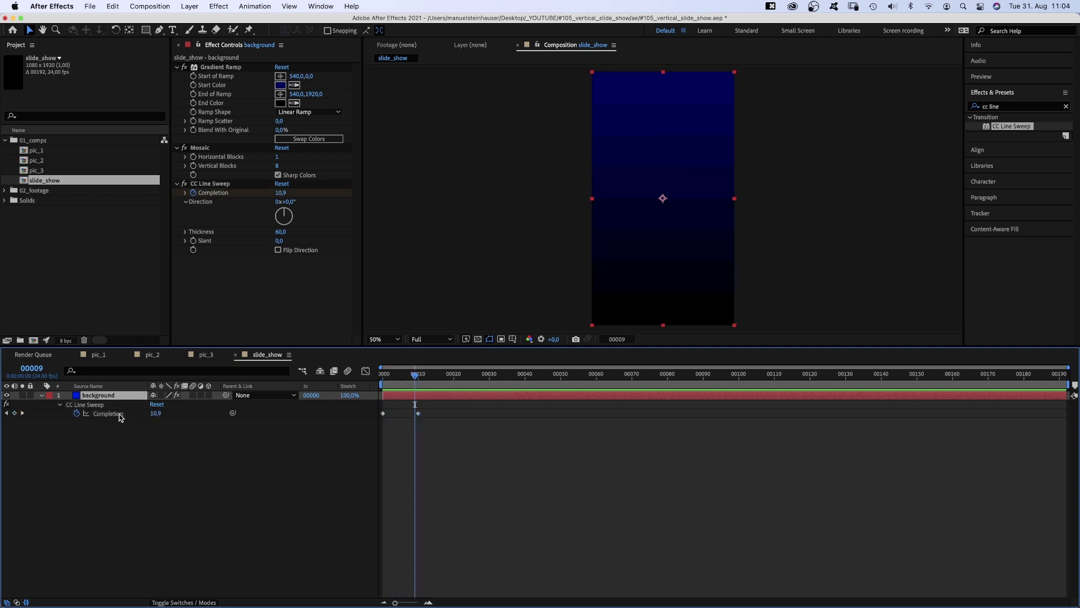
Step: Duplicate the background layer and make the copy start at frame 48
{"action": "key", "text": "super+d"}
{"action": "left_click", "coordinate": [552, 383]}
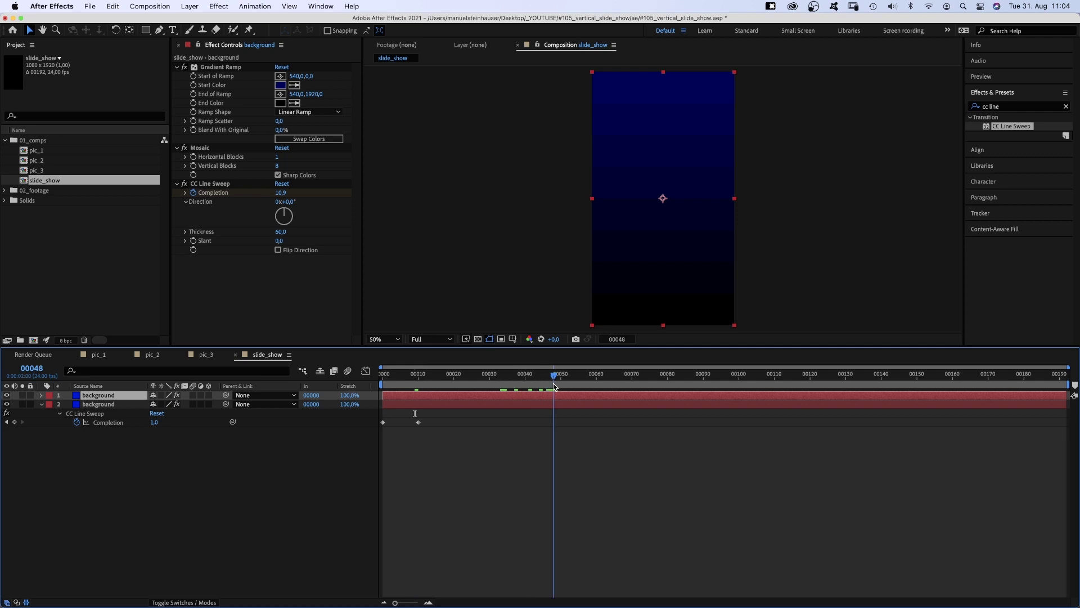
{"action": "left_click_drag", "start_coordinate": [397, 395], "coordinate": [569, 398]}
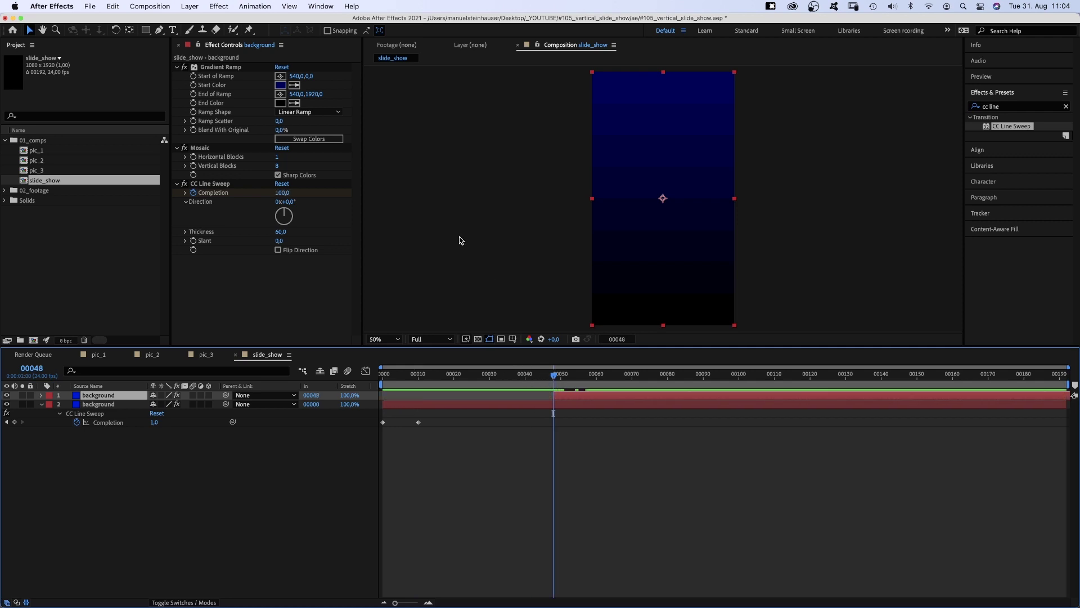
Step: Change the copy's Gradient Ramp to a hot pink start and light cyan end
{"action": "left_click", "coordinate": [280, 86]}
{"action": "left_click_drag", "start_coordinate": [350, 272], "coordinate": [350, 217]}
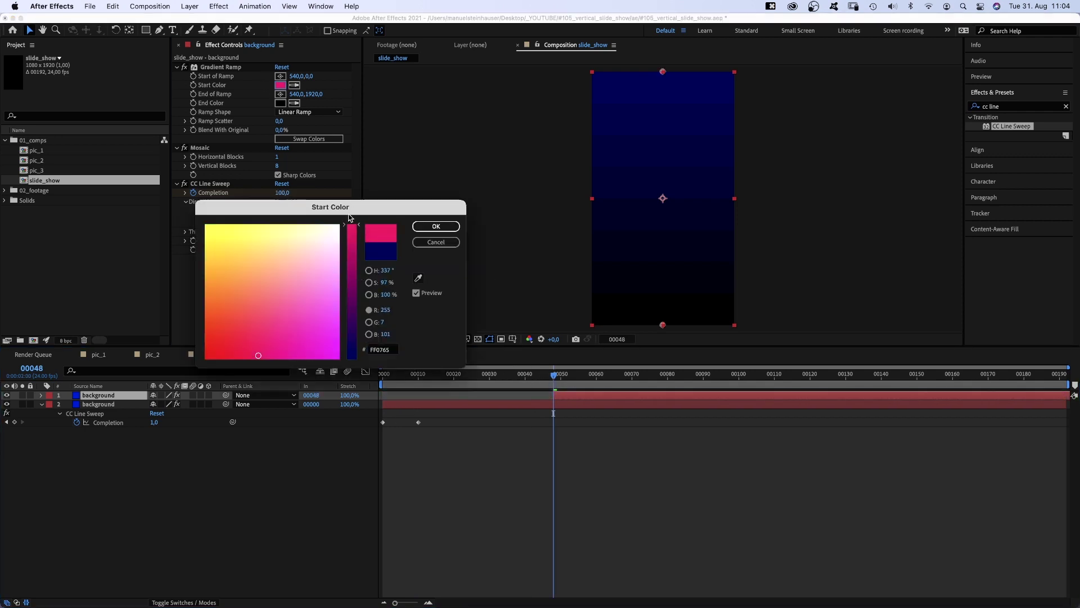
{"action": "left_click", "coordinate": [437, 226]}
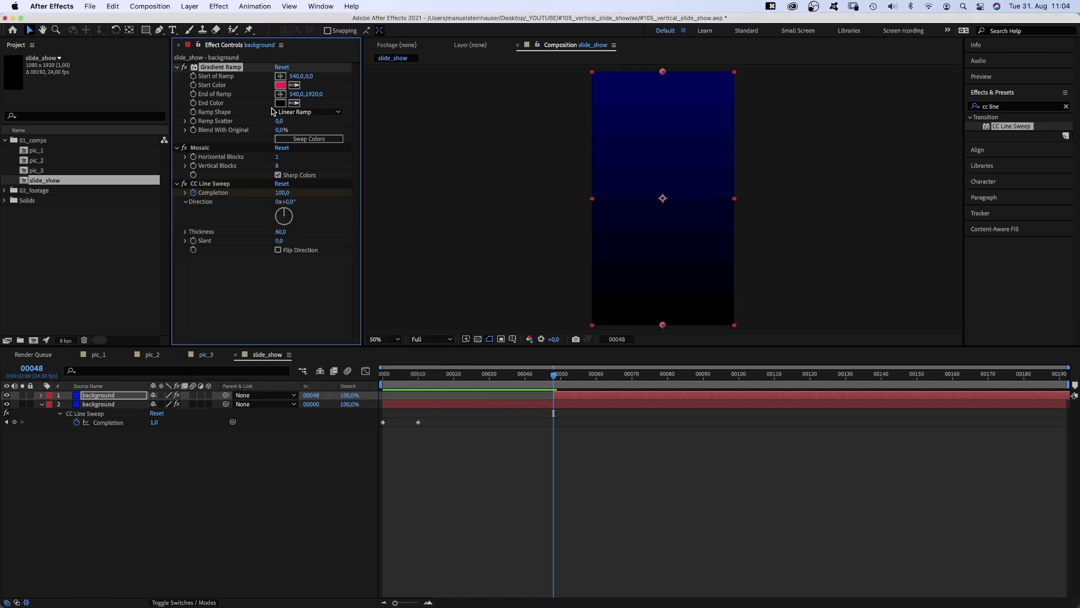
{"action": "left_click", "coordinate": [280, 103]}
{"action": "left_click", "coordinate": [309, 272]}
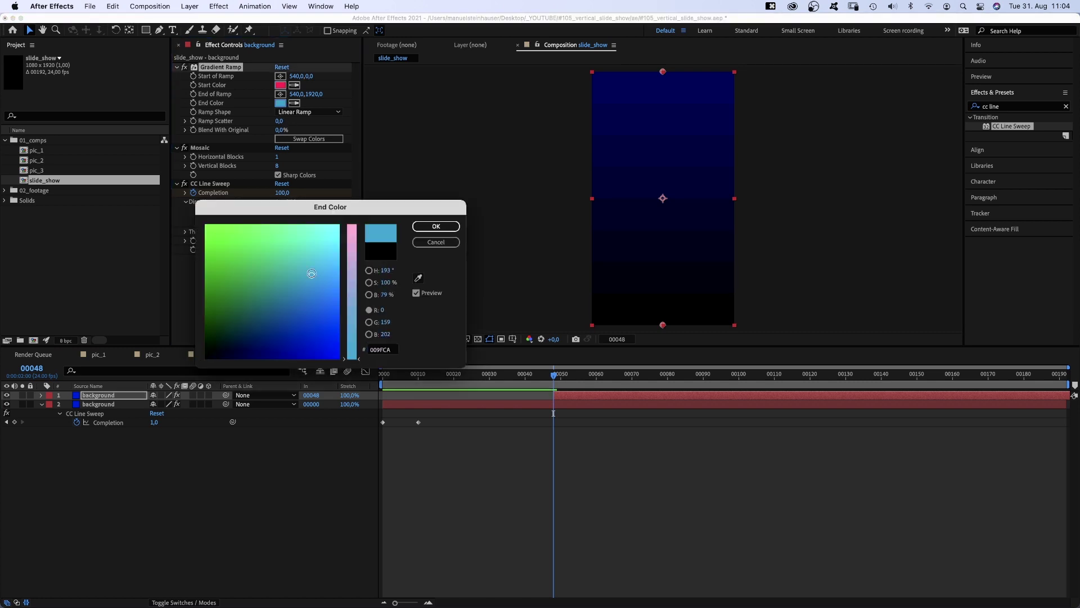
{"action": "left_click", "coordinate": [436, 226]}
Step: Move the copy's sweep end keyframe to about frame 147 and preview
{"action": "key", "text": "u"}
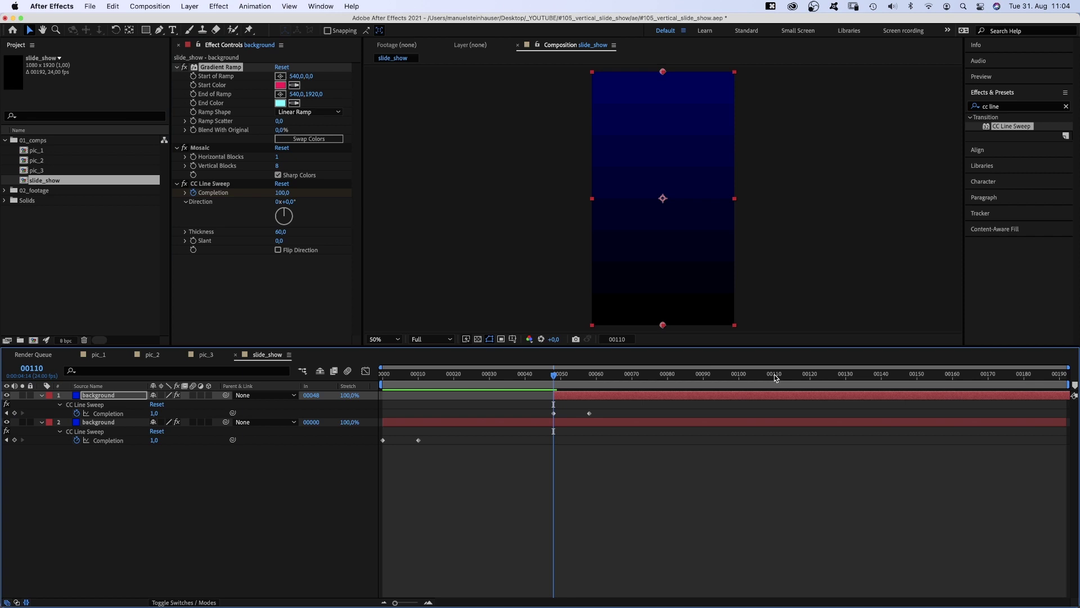
{"action": "left_click_drag", "start_coordinate": [775, 374], "coordinate": [910, 387]}
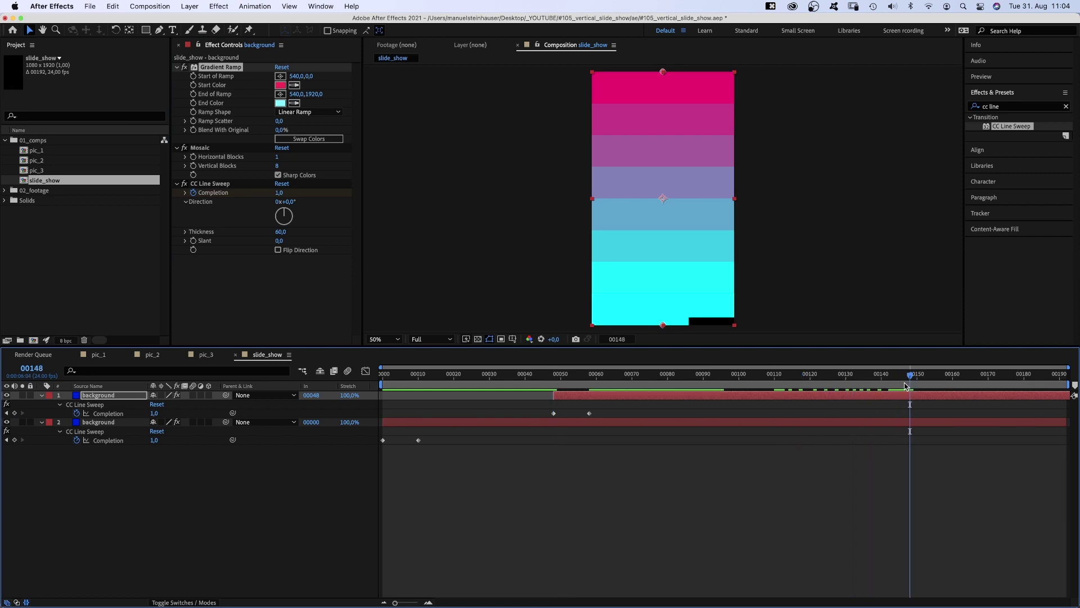
{"action": "left_click_drag", "start_coordinate": [589, 413], "coordinate": [906, 436]}
{"action": "key", "text": "space"}
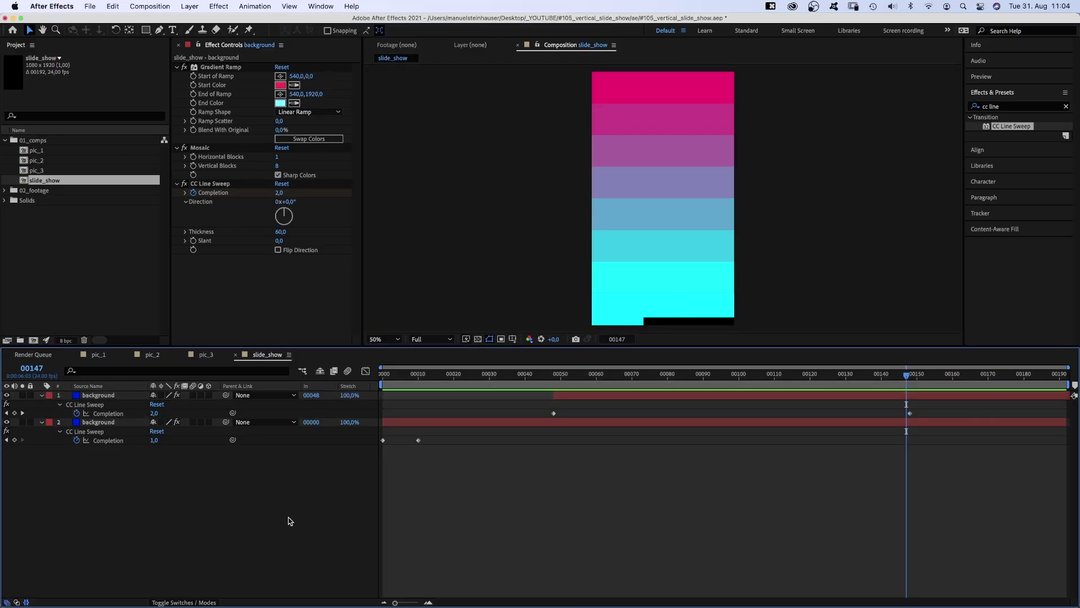
Step: Draw a horizontal line with the Pen tool and name the shape layer grid
{"action": "left_click", "coordinate": [159, 30]}
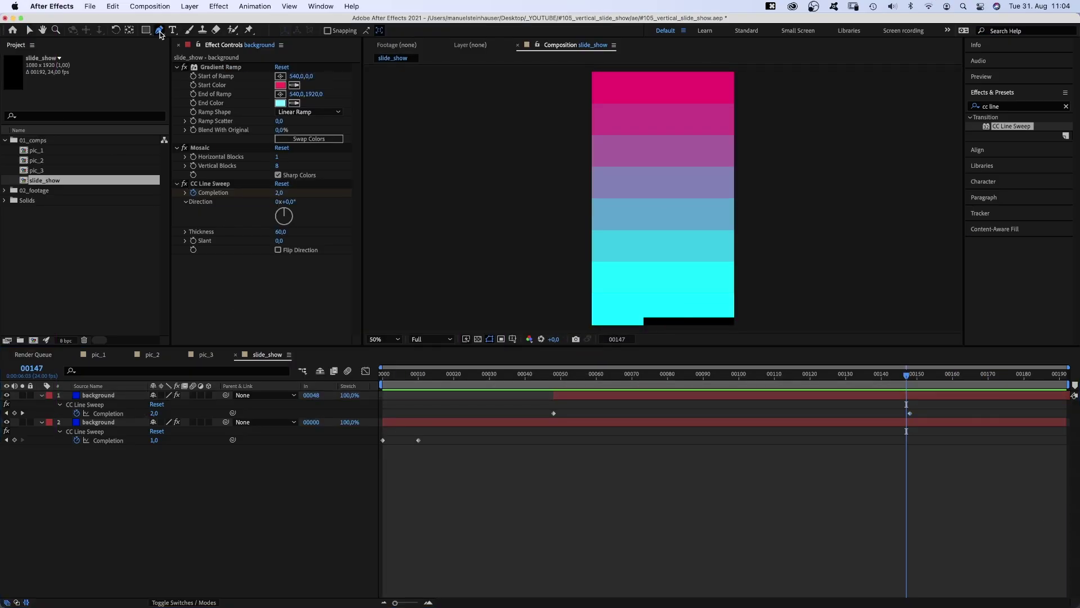
{"action": "left_click", "coordinate": [573, 174]}
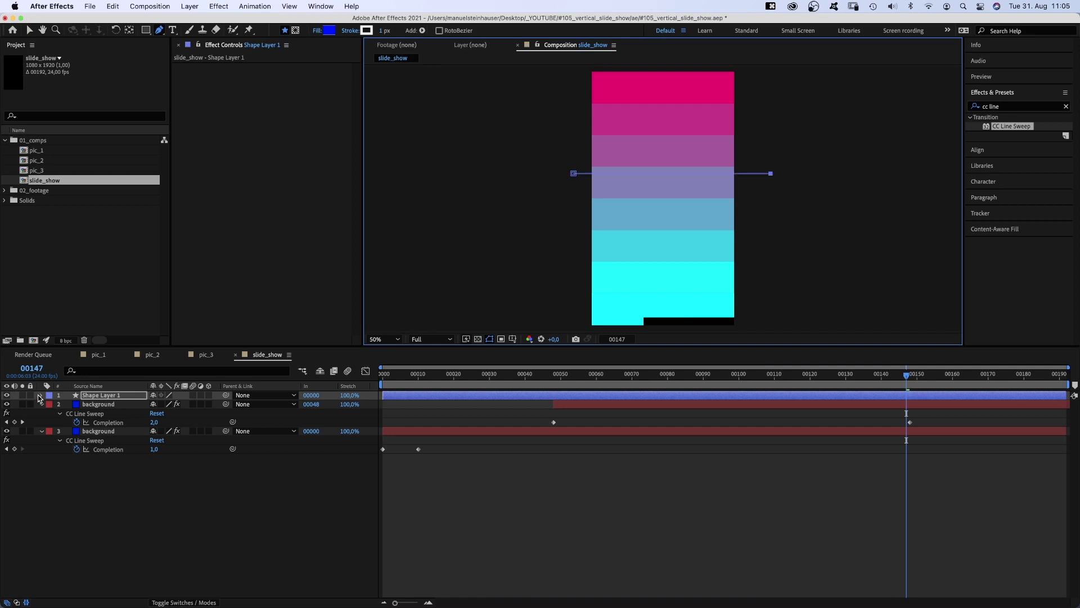
{"action": "left_click", "coordinate": [100, 395]}
{"action": "key", "text": "Return"}
{"action": "type", "text": "grid"}
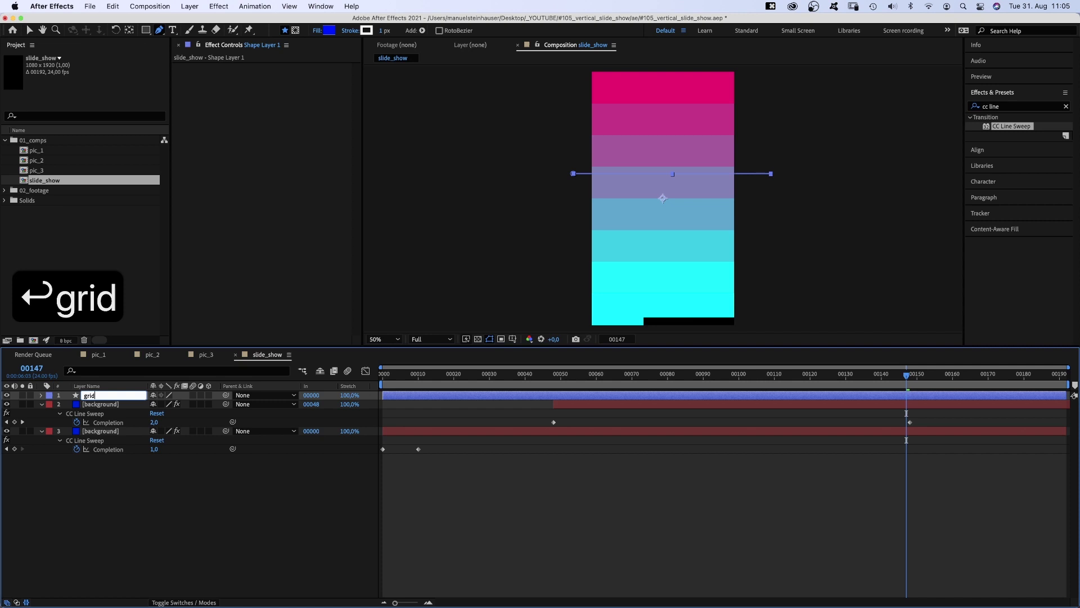
{"action": "key", "text": "Return"}
Step: Add a Repeater to the line with 50 copies and position offset 0, 60
{"action": "left_click", "coordinate": [41, 395]}
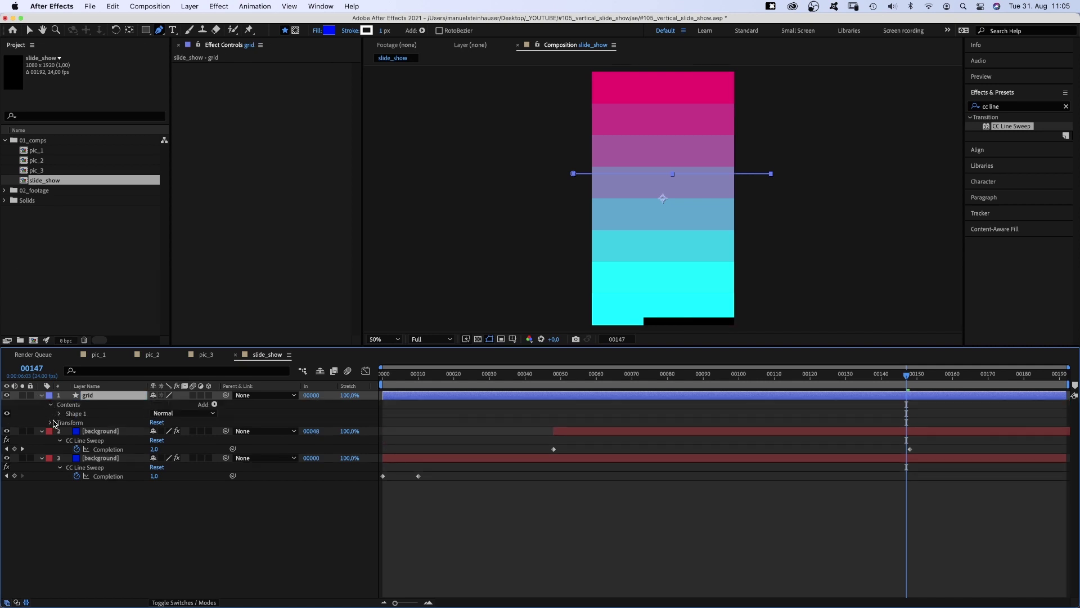
{"action": "left_click", "coordinate": [59, 414]}
{"action": "left_click", "coordinate": [214, 405]}
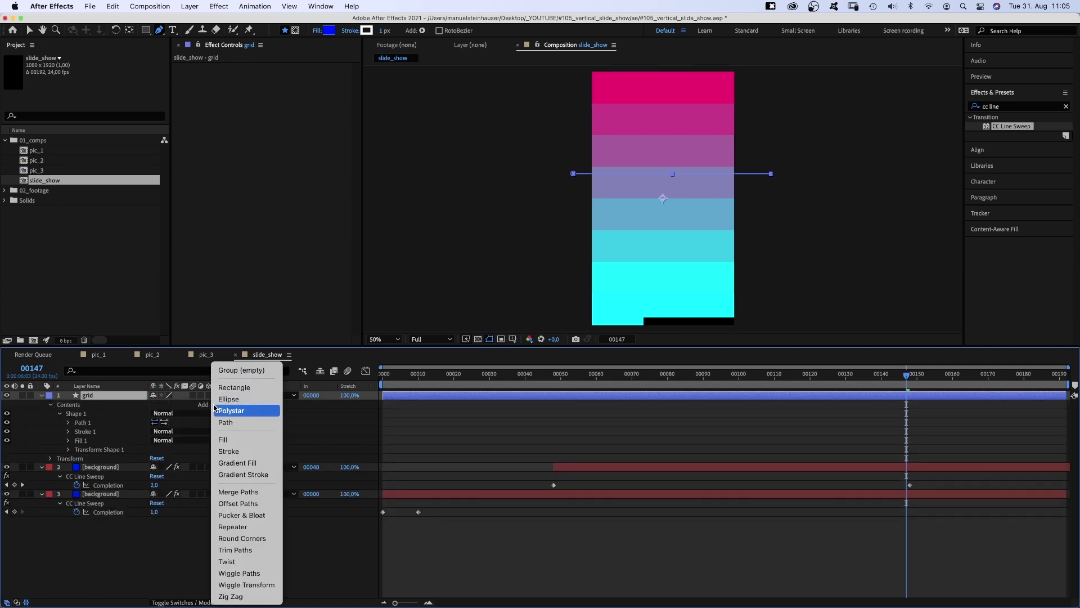
{"action": "left_click", "coordinate": [233, 528]}
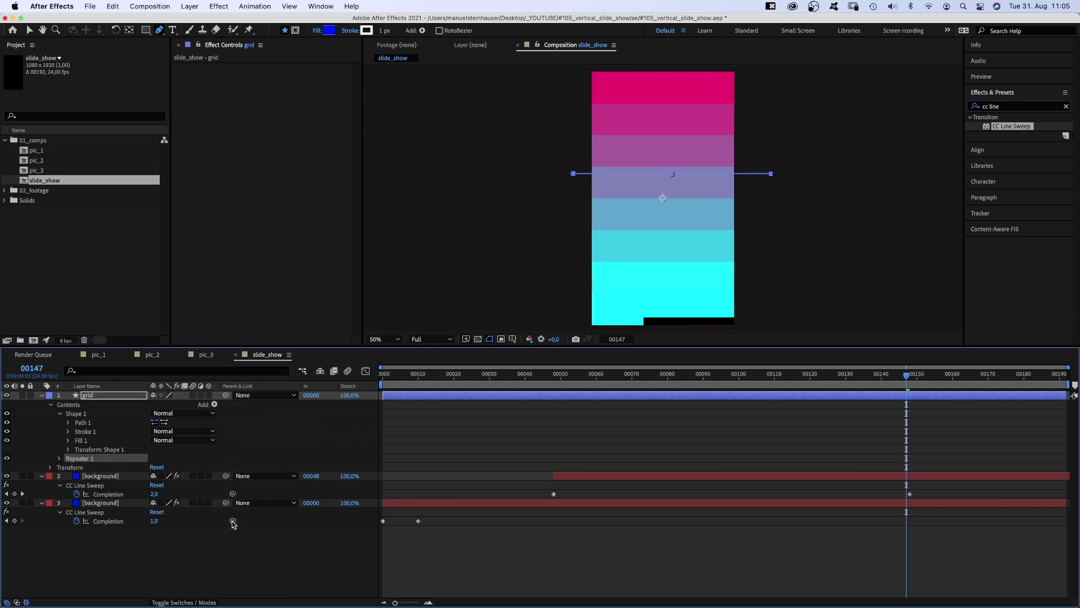
{"action": "left_click", "coordinate": [59, 459]}
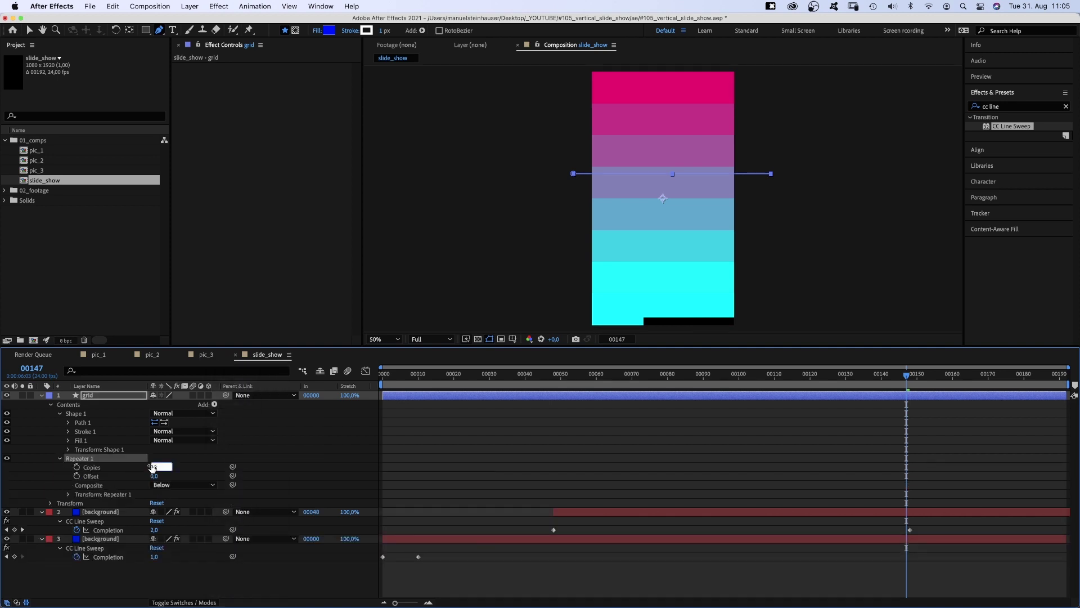
{"action": "type", "text": "50"}
{"action": "key", "text": "Return"}
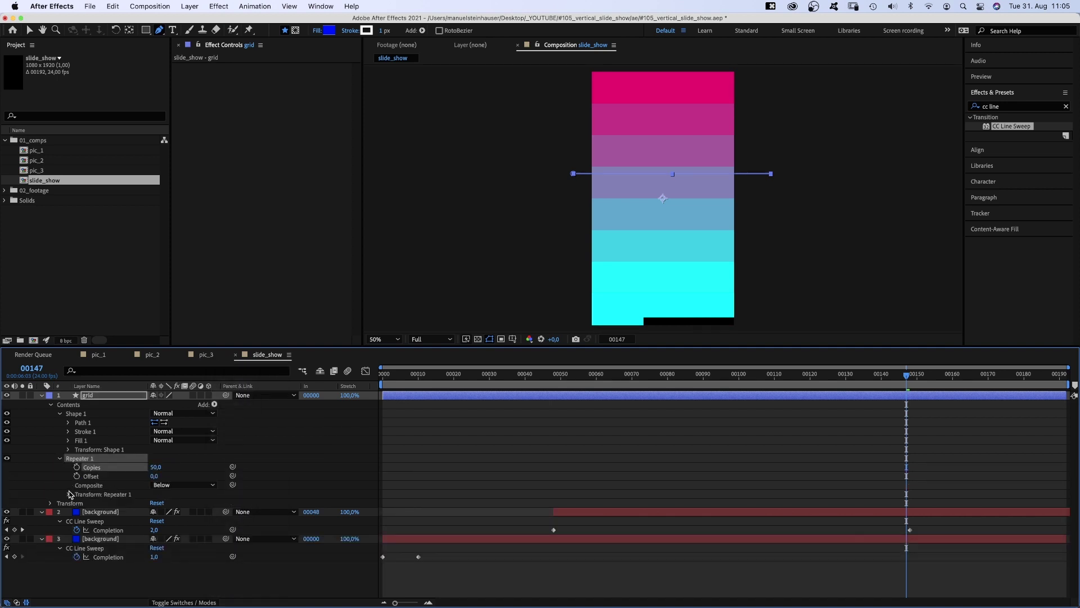
{"action": "left_click", "coordinate": [68, 494]}
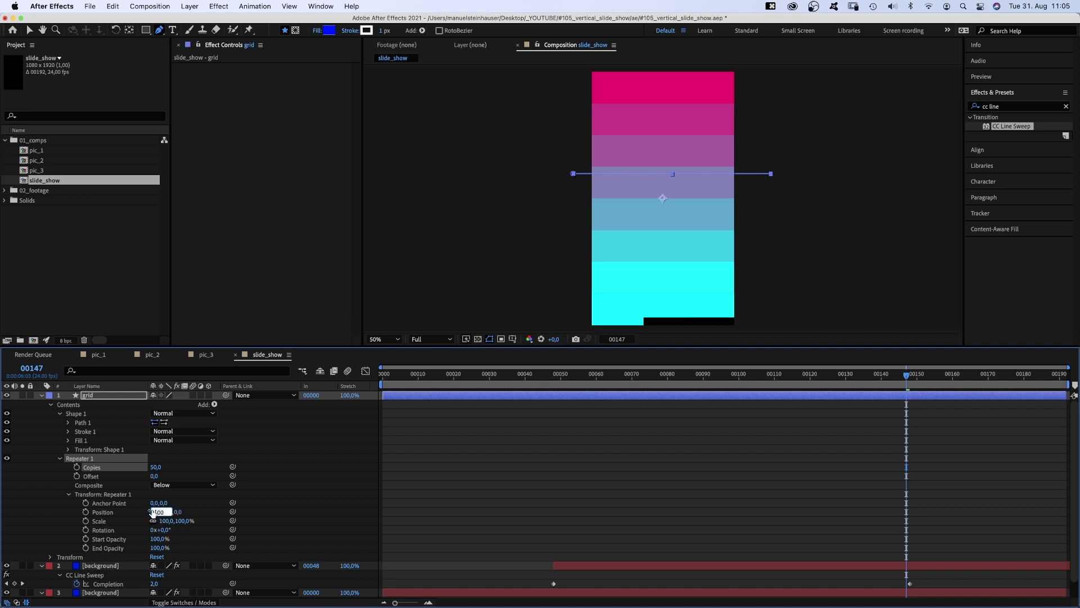
{"action": "type", "text": "0"}
{"action": "key", "text": "Tab"}
{"action": "type", "text": "60"}
{"action": "key", "text": "Return"}
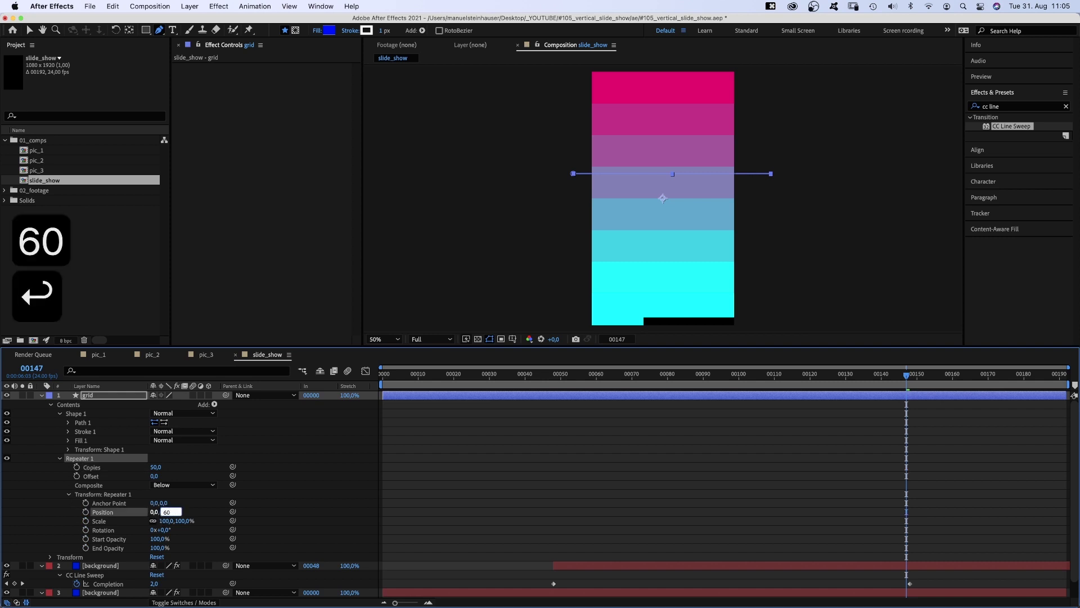
Step: Move the line path up to the comp's top edge
{"action": "left_click", "coordinate": [68, 423]}
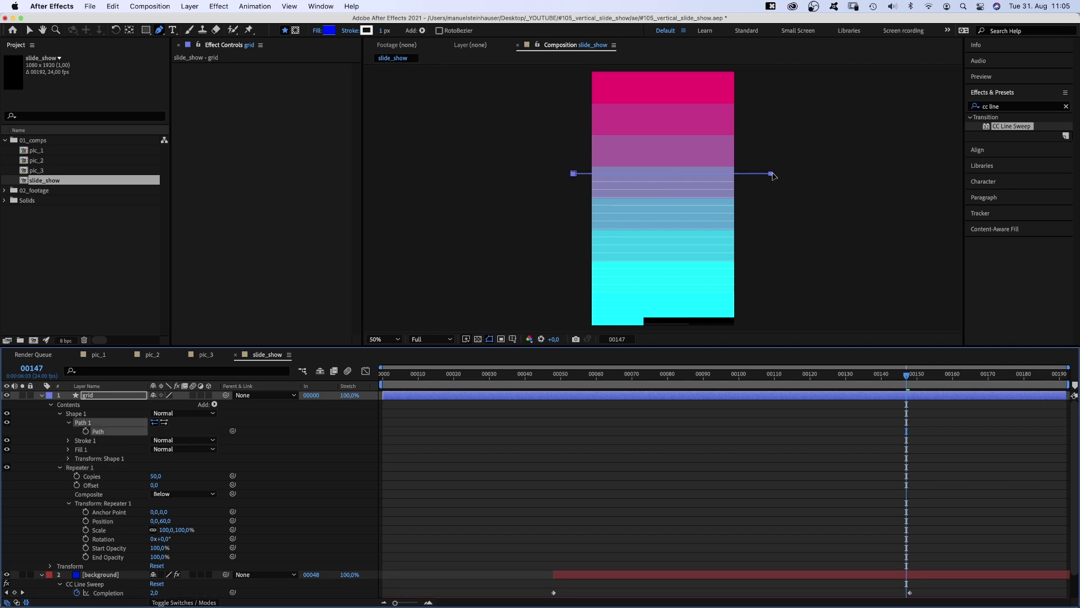
{"action": "key", "text": "v"}
{"action": "left_click_drag", "start_coordinate": [771, 174], "coordinate": [768, 72]}
{"action": "scroll", "coordinate": [766, 79], "scroll_direction": "up", "scroll_amount": 2}
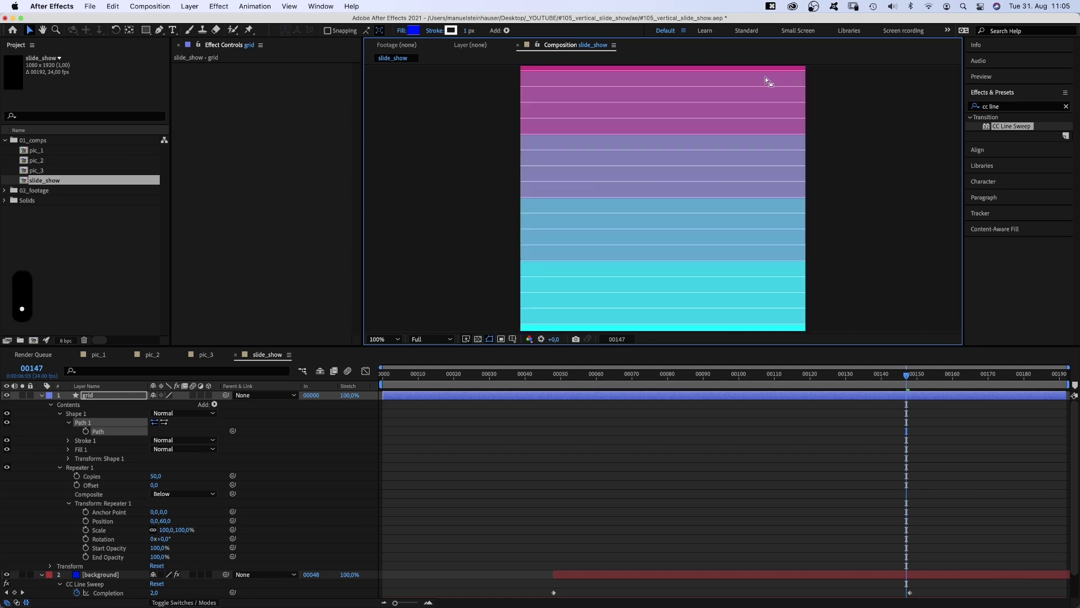
{"action": "scroll", "coordinate": [765, 77], "scroll_direction": "down", "scroll_amount": 1}
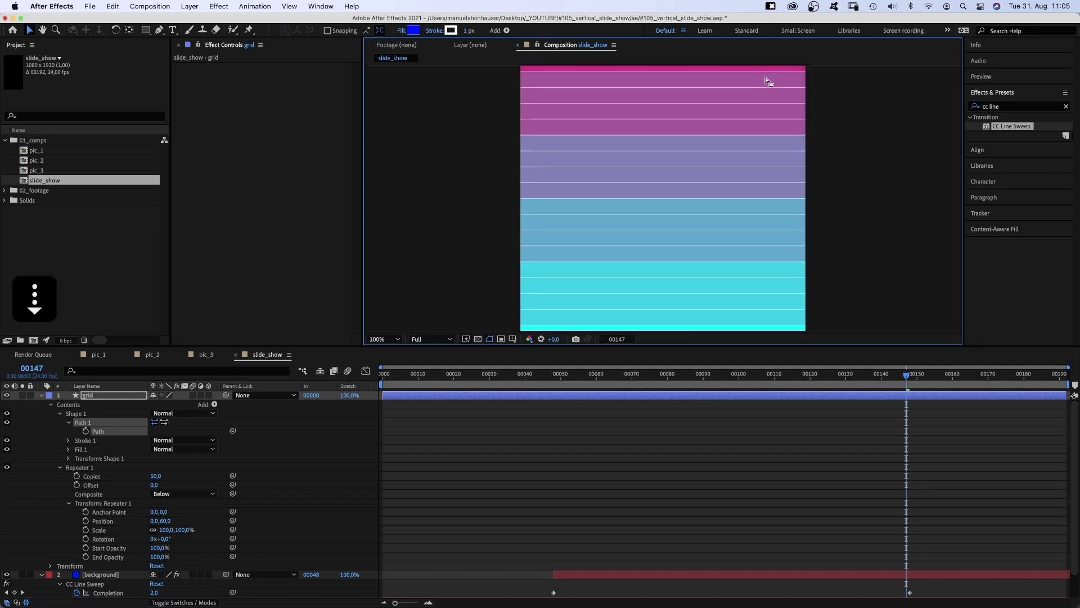
{"action": "scroll", "coordinate": [766, 76], "scroll_direction": "down", "scroll_amount": 2}
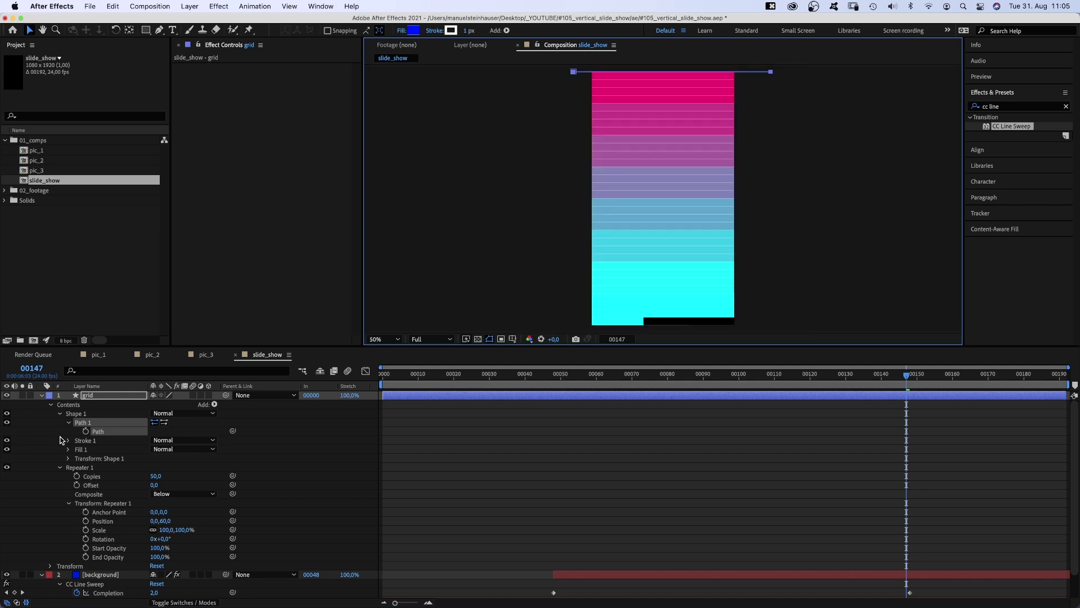
{"action": "left_click", "coordinate": [61, 414]}
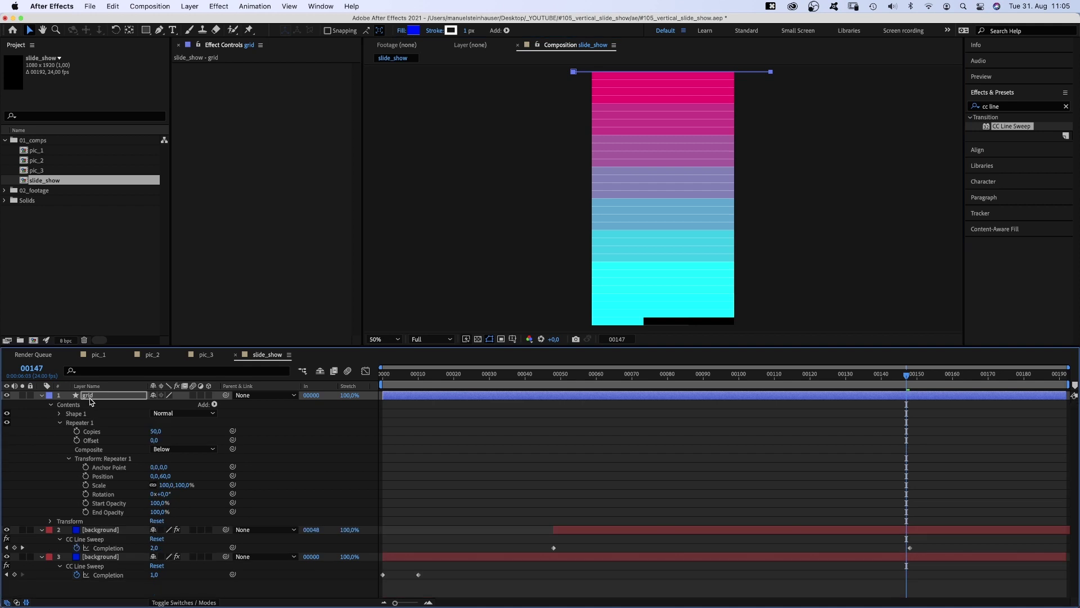
Step: Draw a vertical line down the comp and nest the first Repeater inside the horizontal line's group
{"action": "left_click", "coordinate": [159, 29]}
{"action": "left_click", "coordinate": [555, 68]}
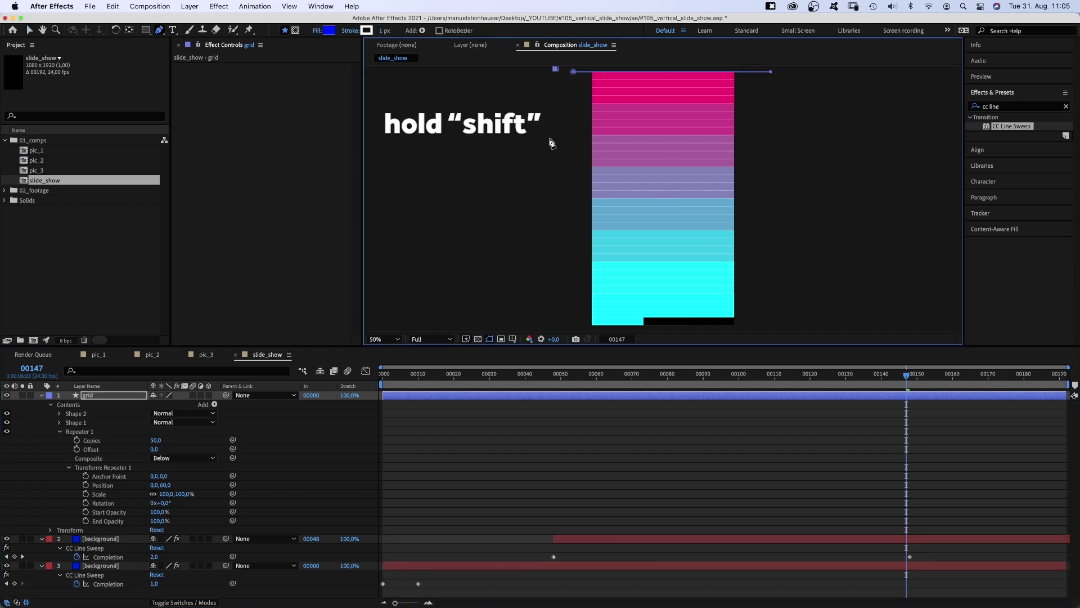
{"action": "left_click", "coordinate": [562, 329], "text": "shift"}
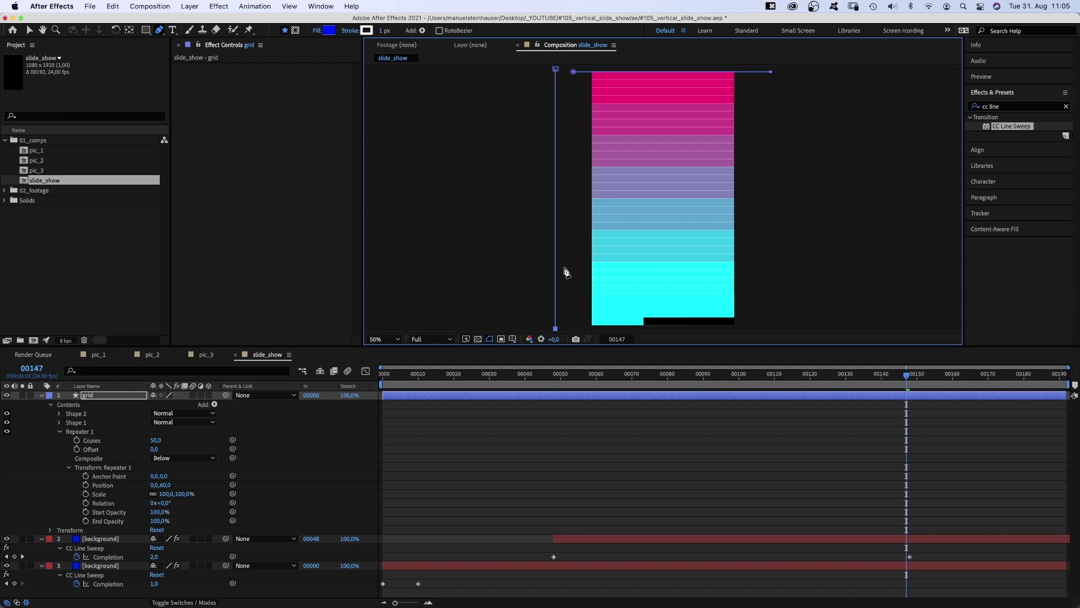
{"action": "key", "text": "v"}
{"action": "left_click", "coordinate": [60, 432]}
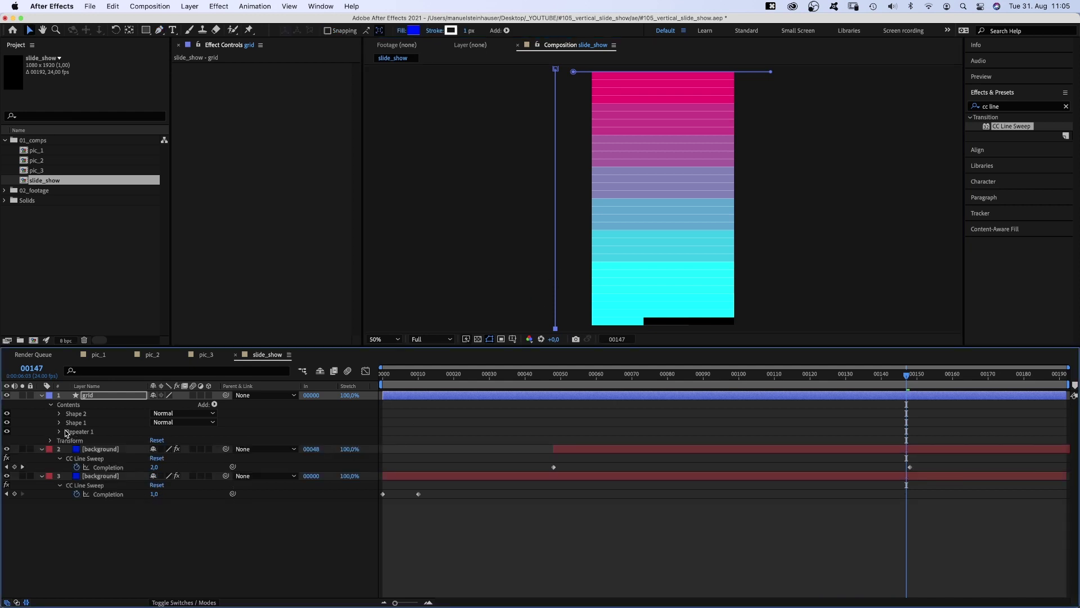
{"action": "left_click_drag", "start_coordinate": [73, 432], "coordinate": [76, 425]}
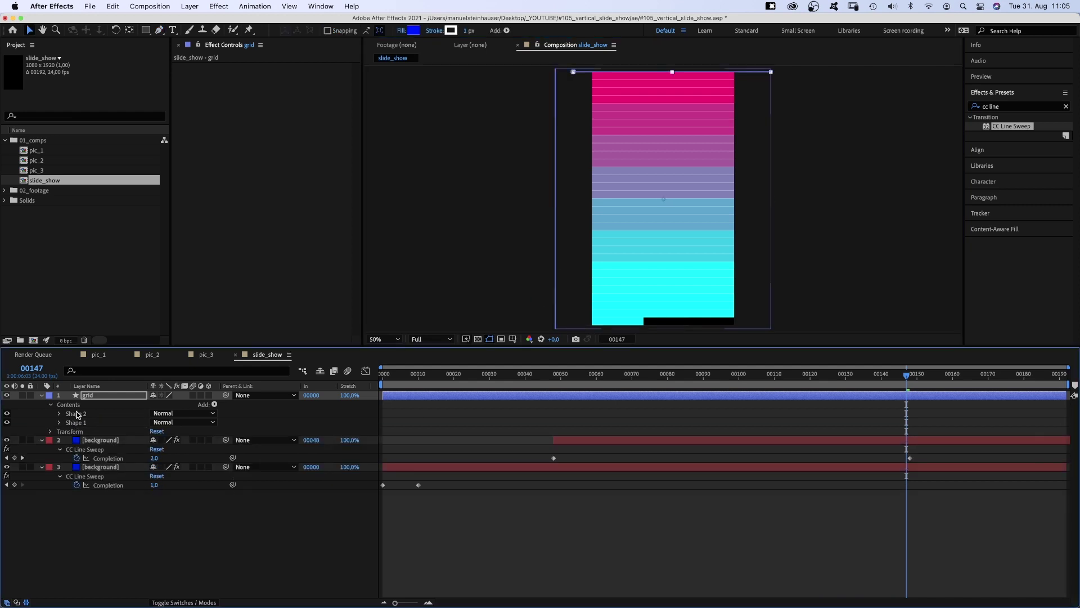
{"action": "left_click", "coordinate": [78, 416]}
Step: Give the vertical line a Repeater of 50 copies, 60 px apart, viewed at 100%
{"action": "left_click", "coordinate": [214, 405]}
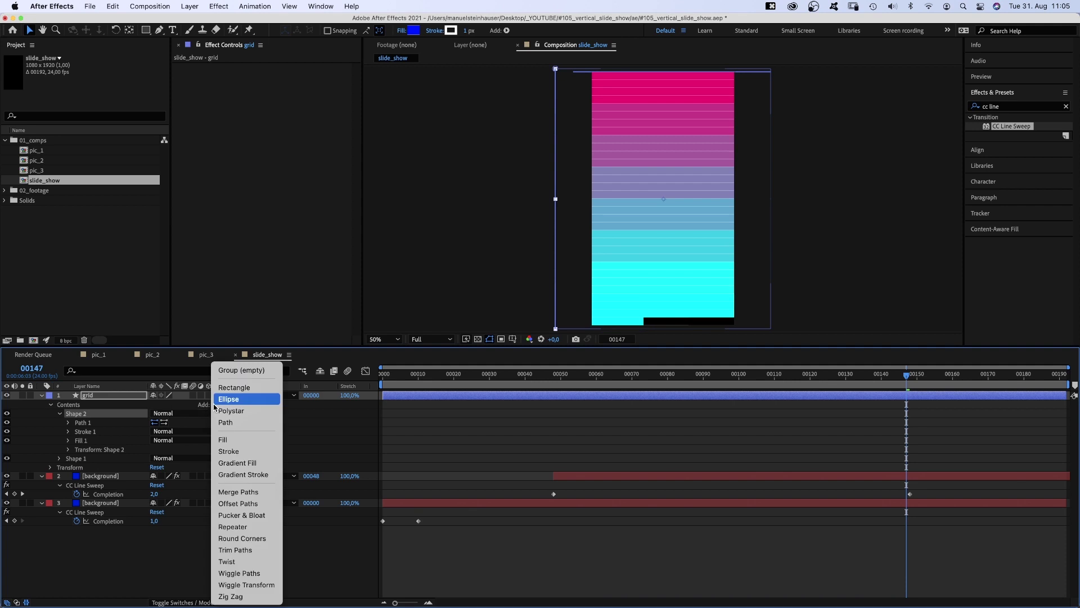
{"action": "left_click", "coordinate": [243, 520]}
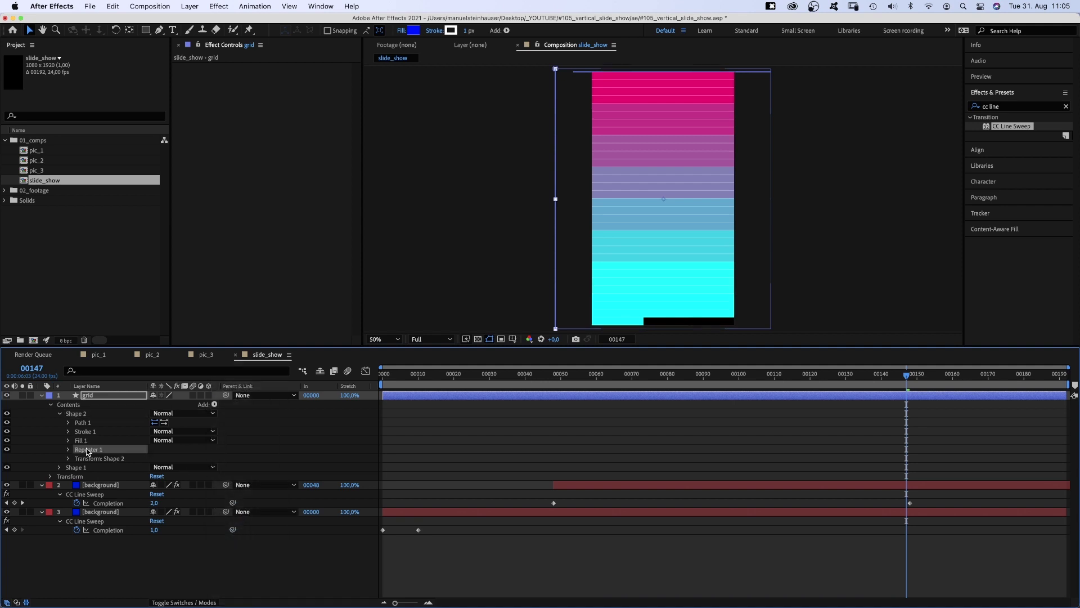
{"action": "left_click", "coordinate": [68, 450]}
{"action": "left_click", "coordinate": [155, 458]}
{"action": "type", "text": "5"}
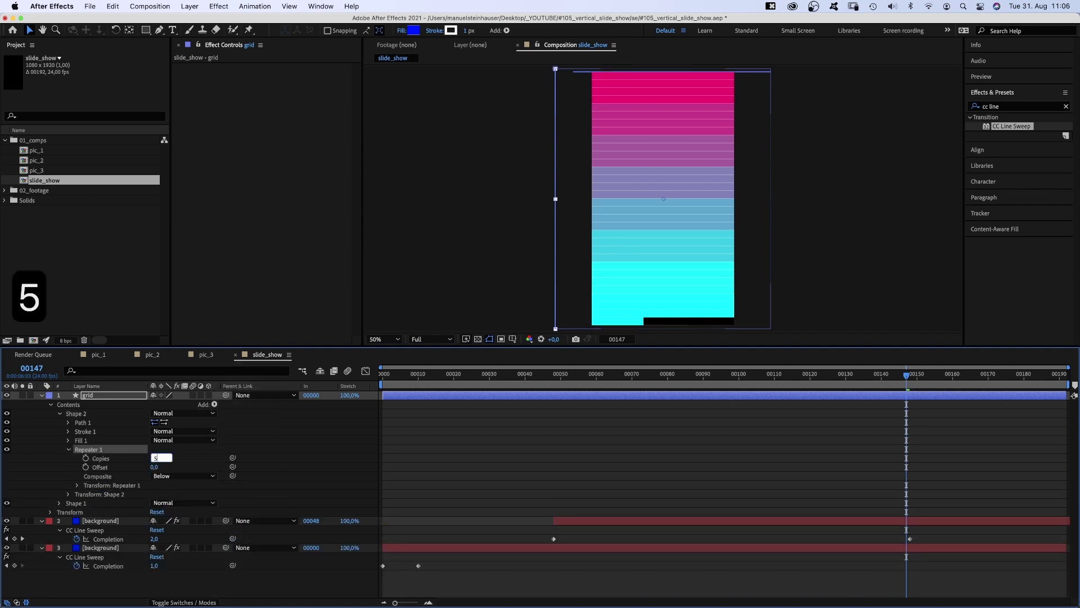
{"action": "type", "text": "0,0"}
{"action": "key", "text": "Return"}
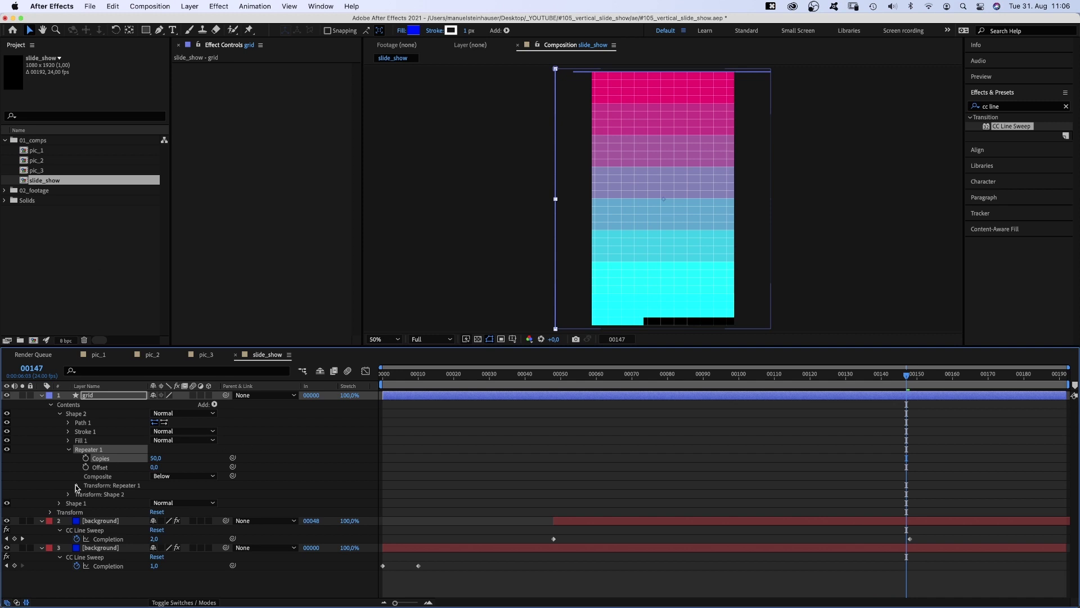
{"action": "left_click", "coordinate": [77, 485]}
{"action": "type", "text": "6"}
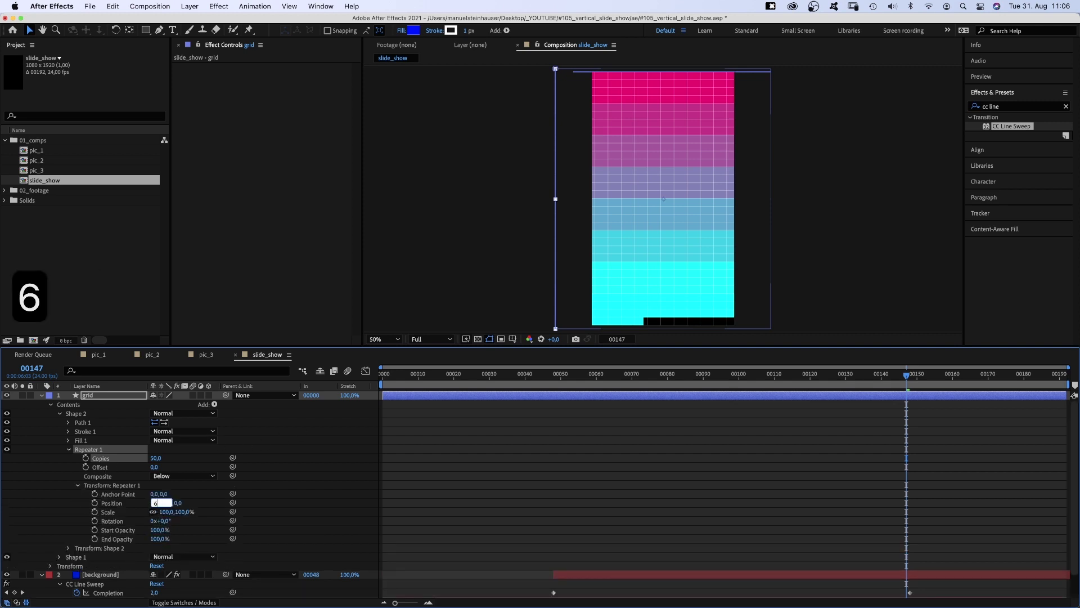
{"action": "type", "text": "0,0"}
{"action": "key", "text": "Return"}
{"action": "key", "text": "slash"}
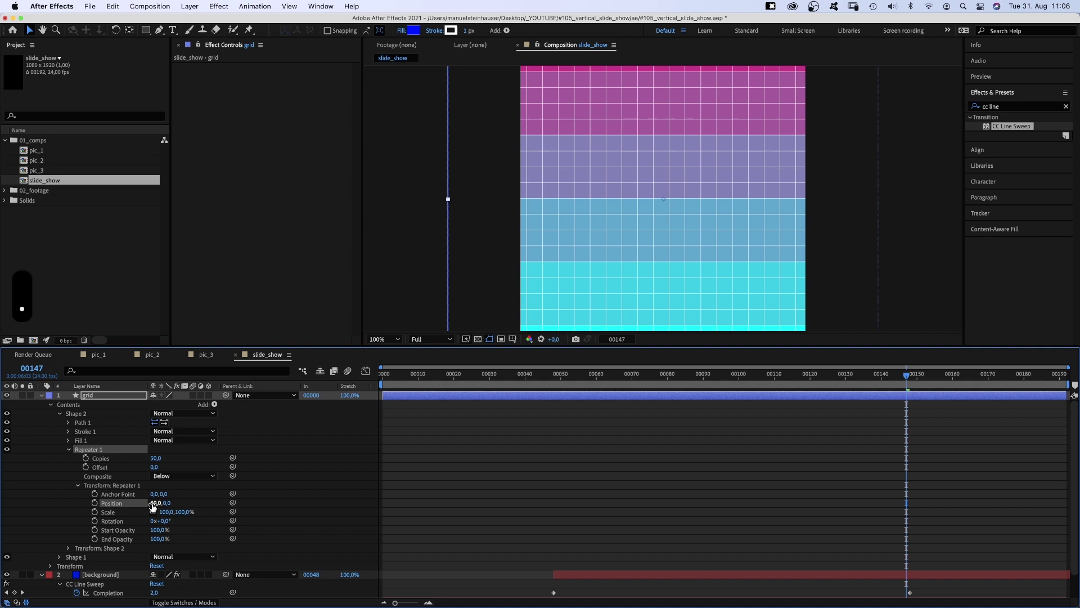
Step: Apply Gaussian Blur with blurriness 5 to the grid layer
{"action": "left_click", "coordinate": [991, 106]}
{"action": "type", "text": "gaussia"}
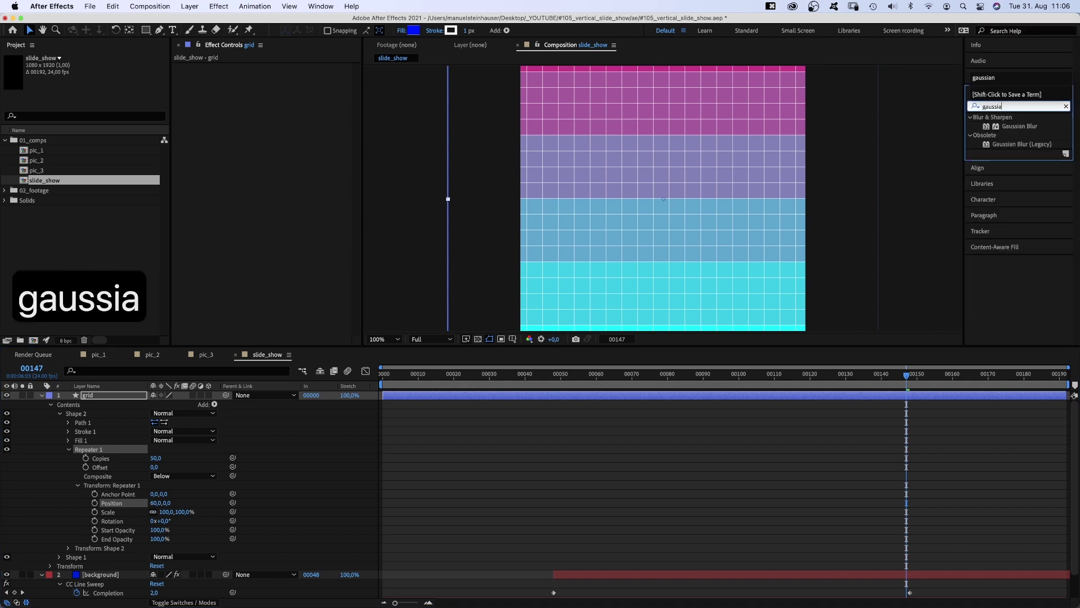
{"action": "type", "text": "n"}
{"action": "left_click_drag", "start_coordinate": [986, 132], "coordinate": [210, 119]}
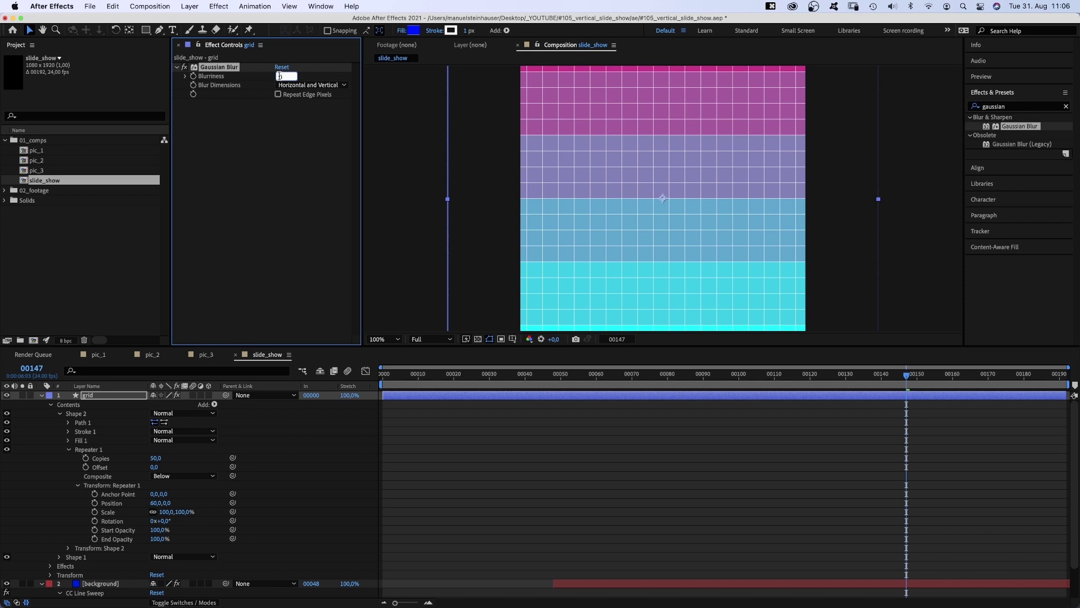
{"action": "type", "text": "5"}
{"action": "key", "text": "Return"}
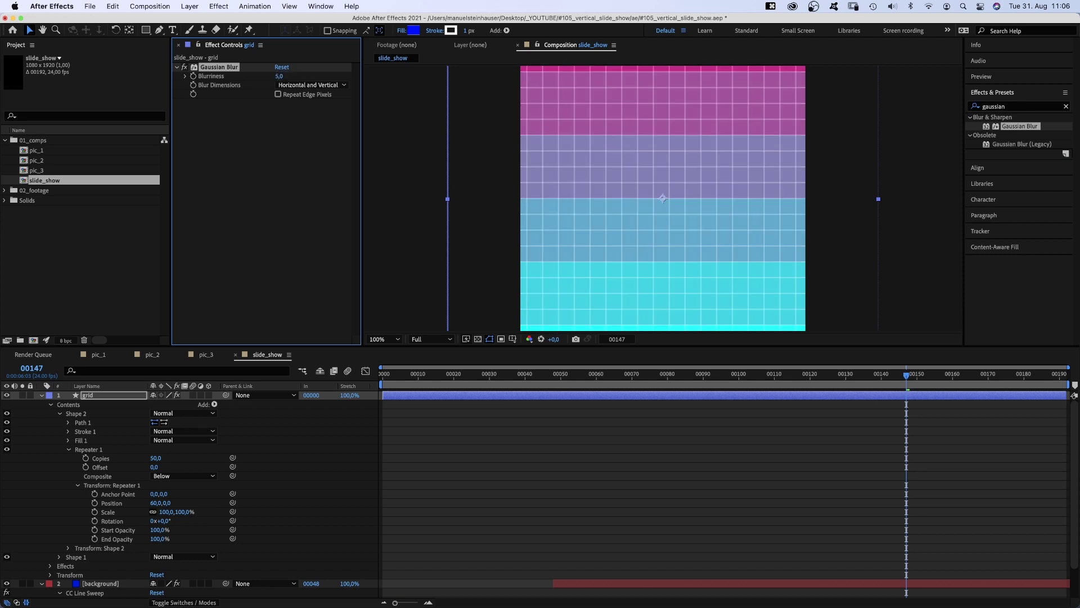
Step: Zoom the viewer to 50% and preview the animation
{"action": "left_click", "coordinate": [481, 298]}
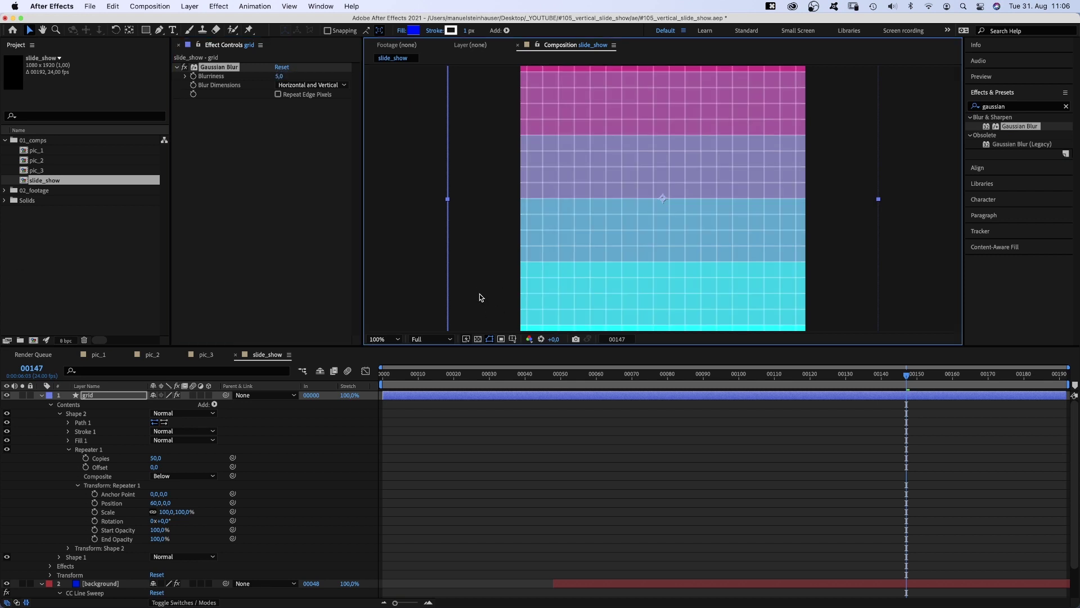
{"action": "key", "text": "comma"}
{"action": "key", "text": "KP_0"}
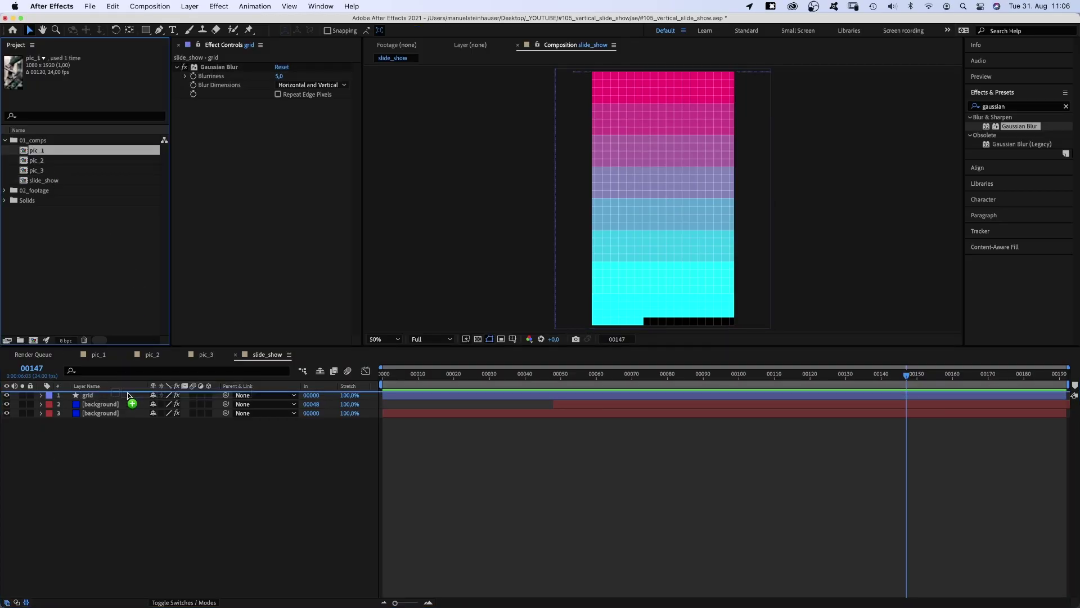
Step: Add pic_1 to the timeline running from frame 10 to frame 66
{"action": "left_click_drag", "start_coordinate": [35, 153], "coordinate": [133, 398]}
{"action": "left_click_drag", "start_coordinate": [409, 377], "coordinate": [429, 396]}
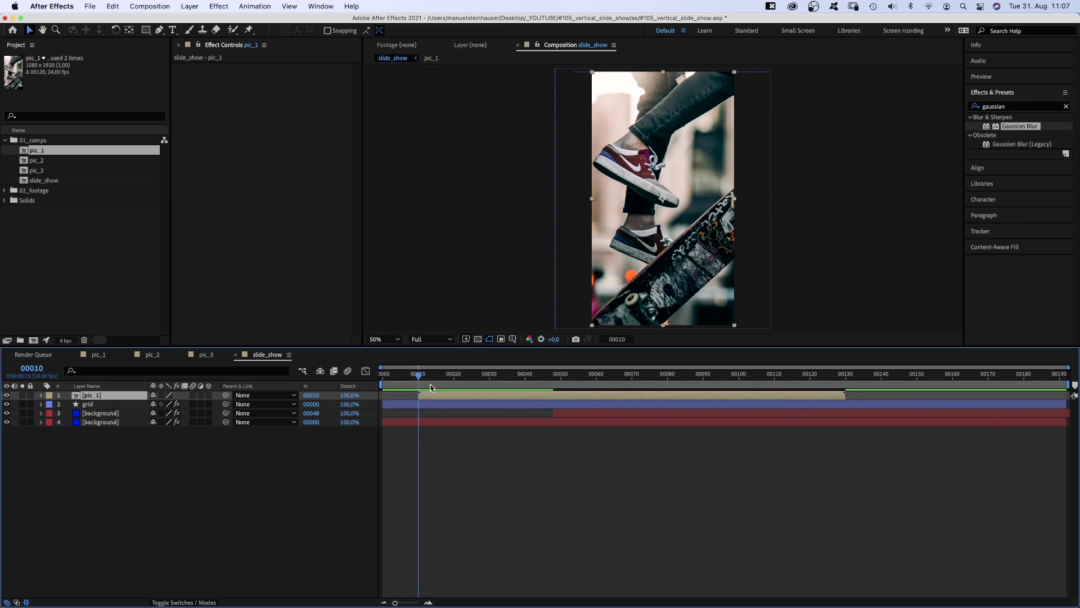
{"action": "left_click_drag", "start_coordinate": [544, 378], "coordinate": [618, 388]}
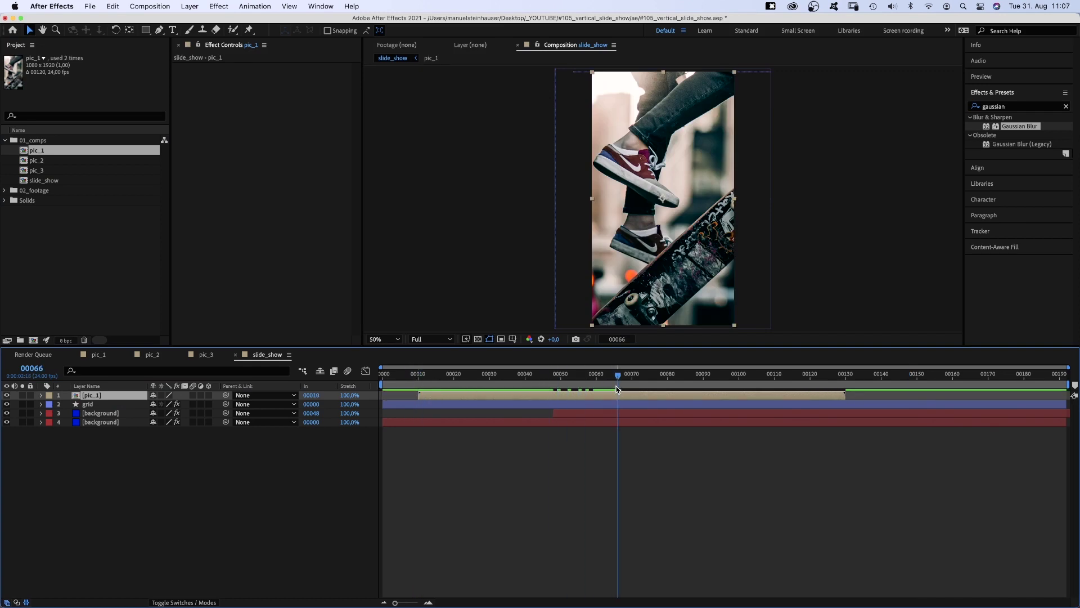
{"action": "left_click_drag", "start_coordinate": [841, 396], "coordinate": [618, 415]}
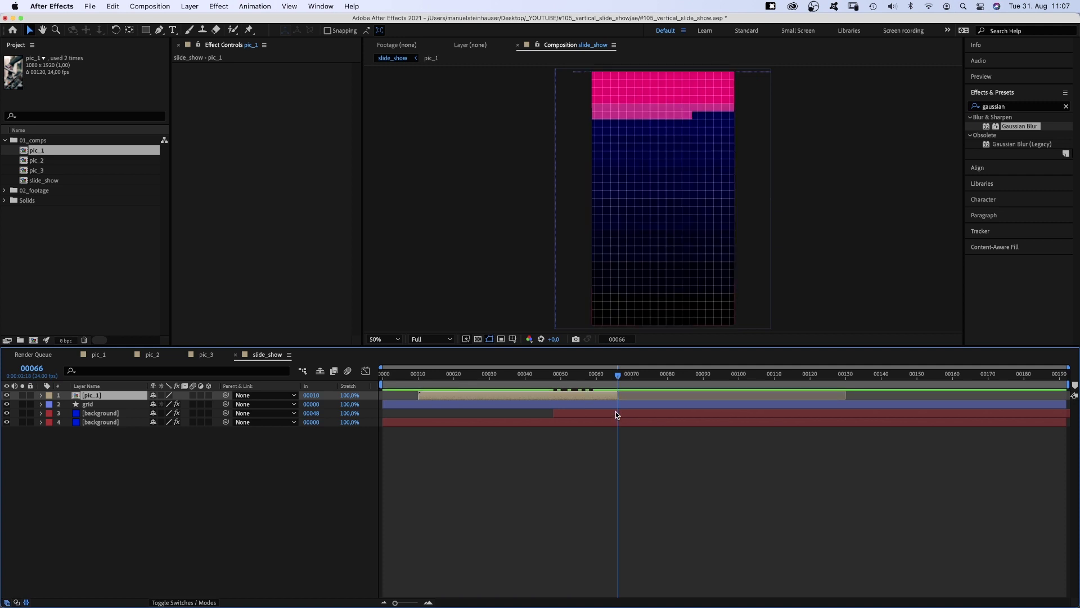
{"action": "left_click_drag", "start_coordinate": [586, 371], "coordinate": [491, 395]}
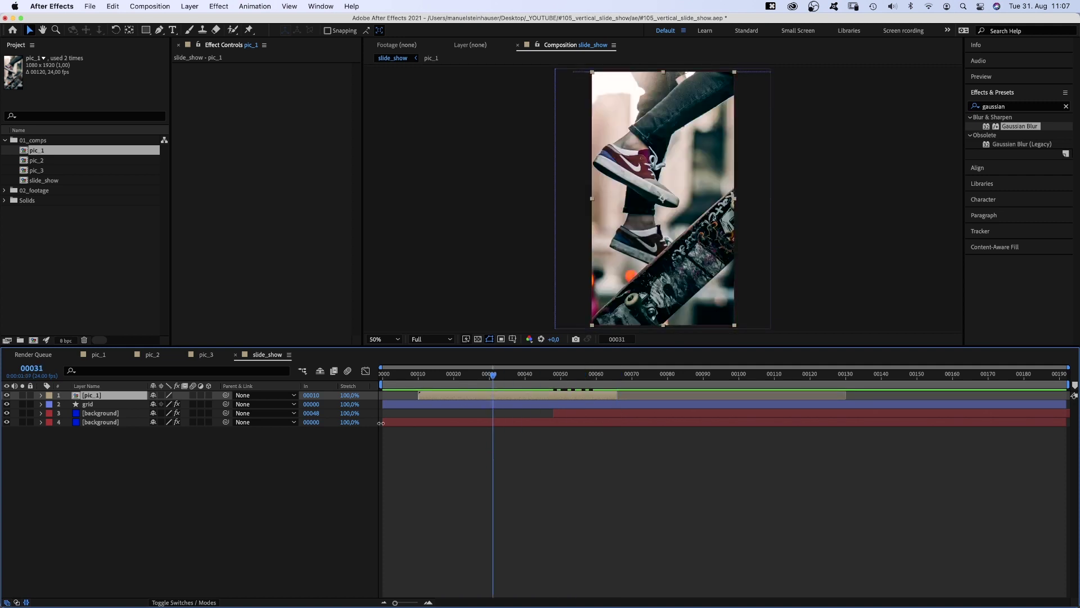
Step: Scale pic_1 to 80% and add pic_2 to the timeline at frame 69
{"action": "key", "text": "s"}
{"action": "left_click", "coordinate": [171, 404]}
{"action": "type", "text": "80"}
{"action": "key", "text": "Return"}
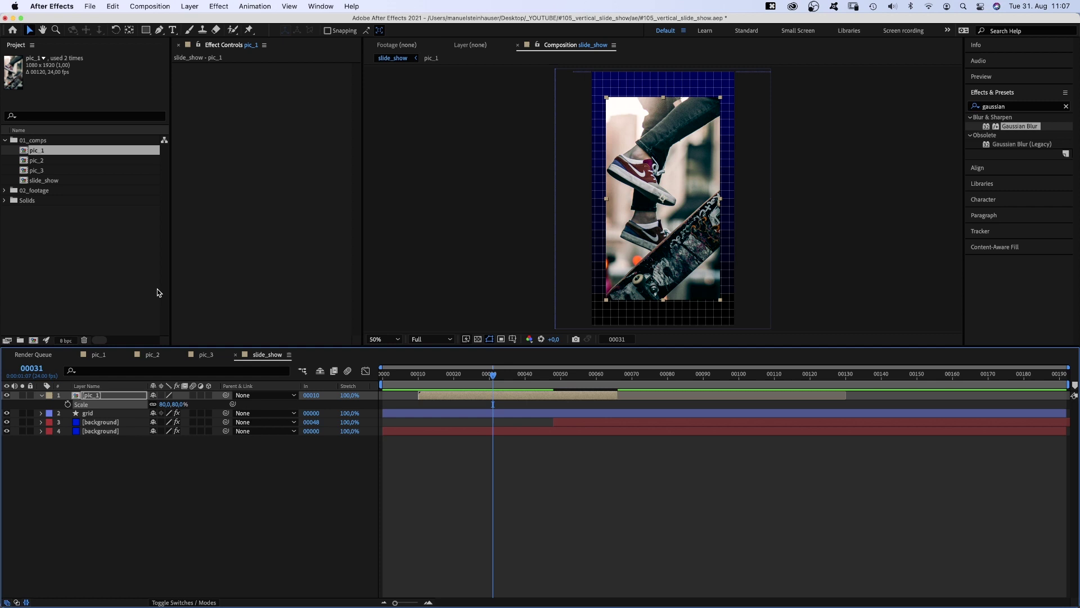
{"action": "left_click_drag", "start_coordinate": [36, 161], "coordinate": [626, 403]}
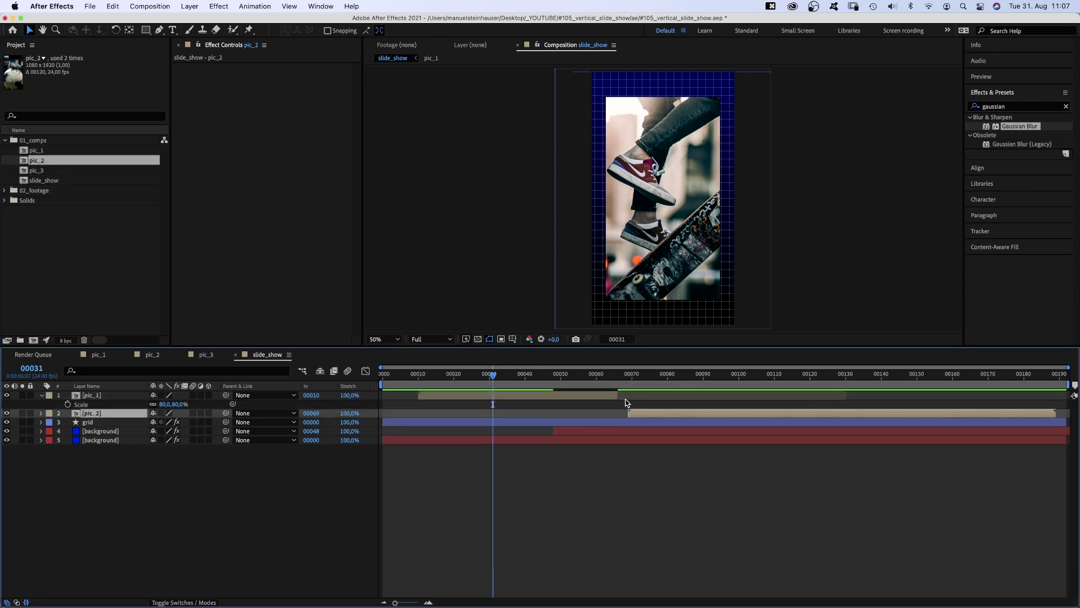
Step: Make the football photo layer pic_2 run from frame 60 to frame 112
{"action": "left_click", "coordinate": [597, 374]}
{"action": "left_click_drag", "start_coordinate": [655, 414], "coordinate": [624, 415]}
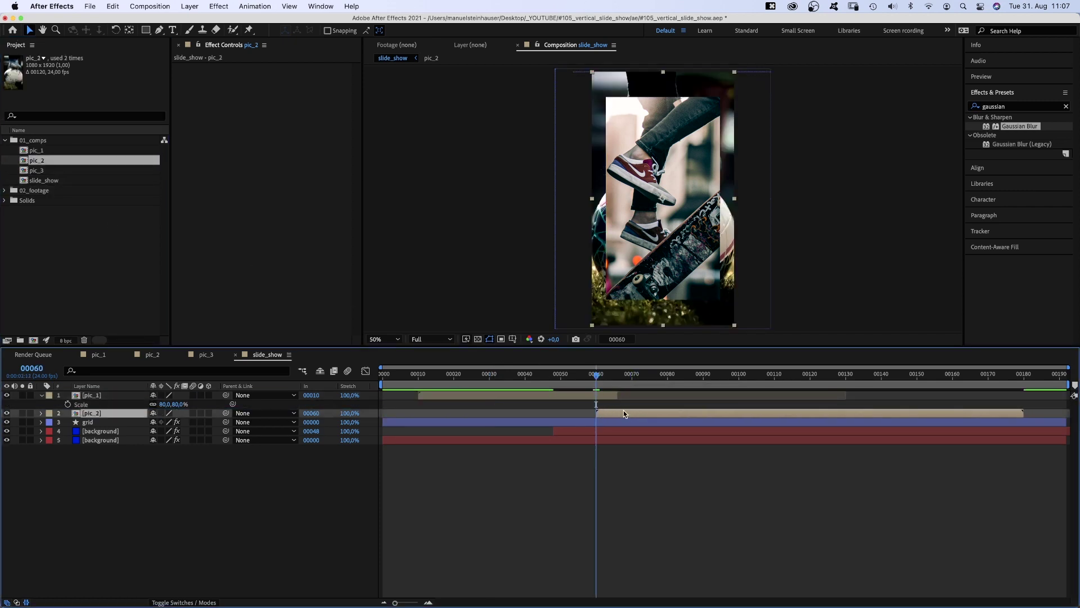
{"action": "left_click_drag", "start_coordinate": [684, 382], "coordinate": [782, 388]}
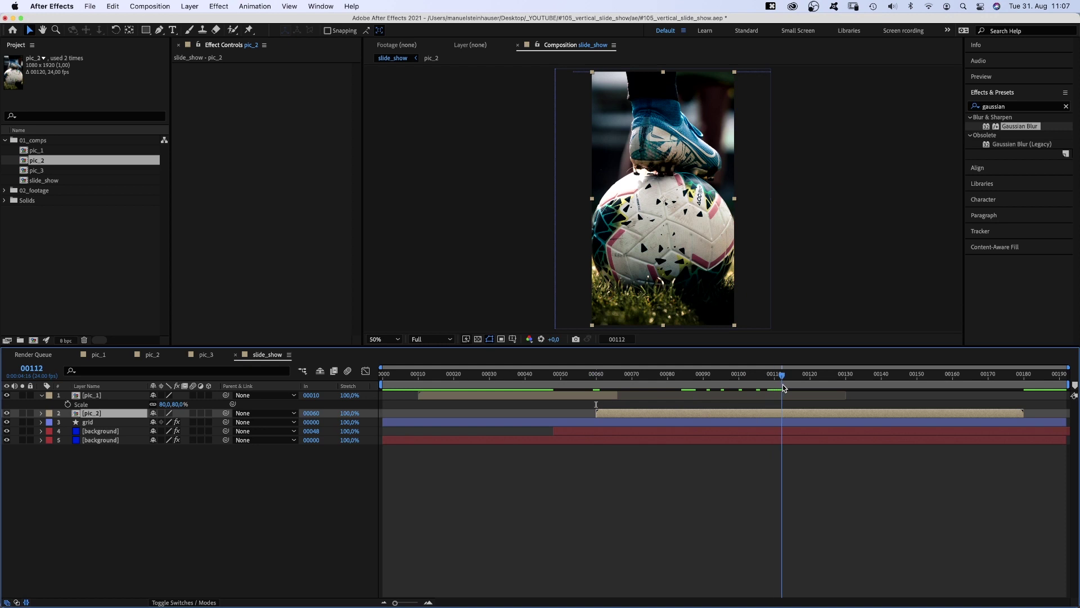
{"action": "left_click_drag", "start_coordinate": [1024, 413], "coordinate": [782, 412]}
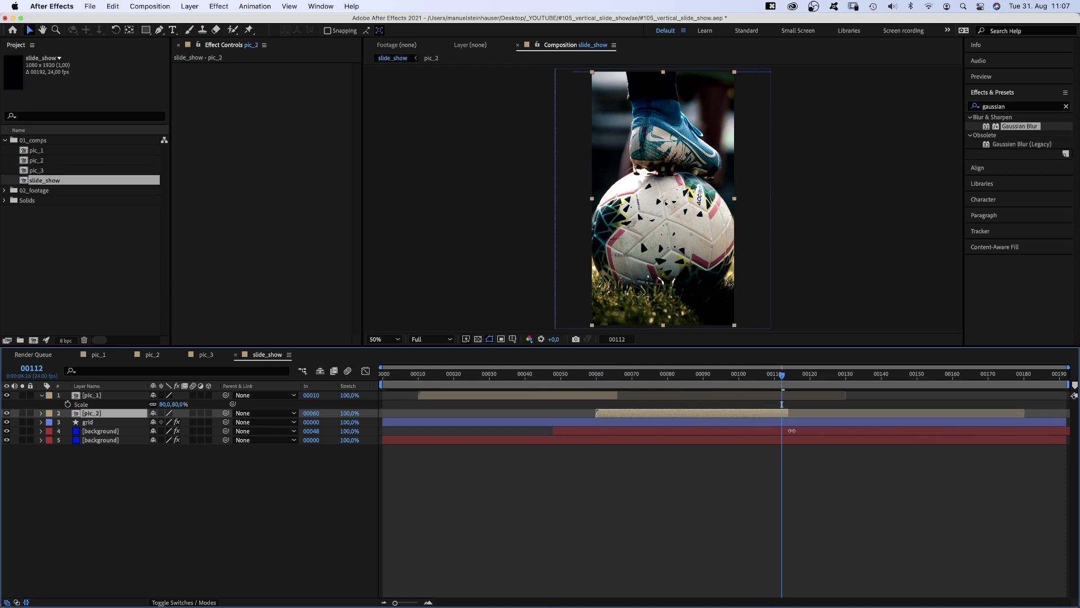
Step: Scale the football photo to 80%
{"action": "key", "text": "s"}
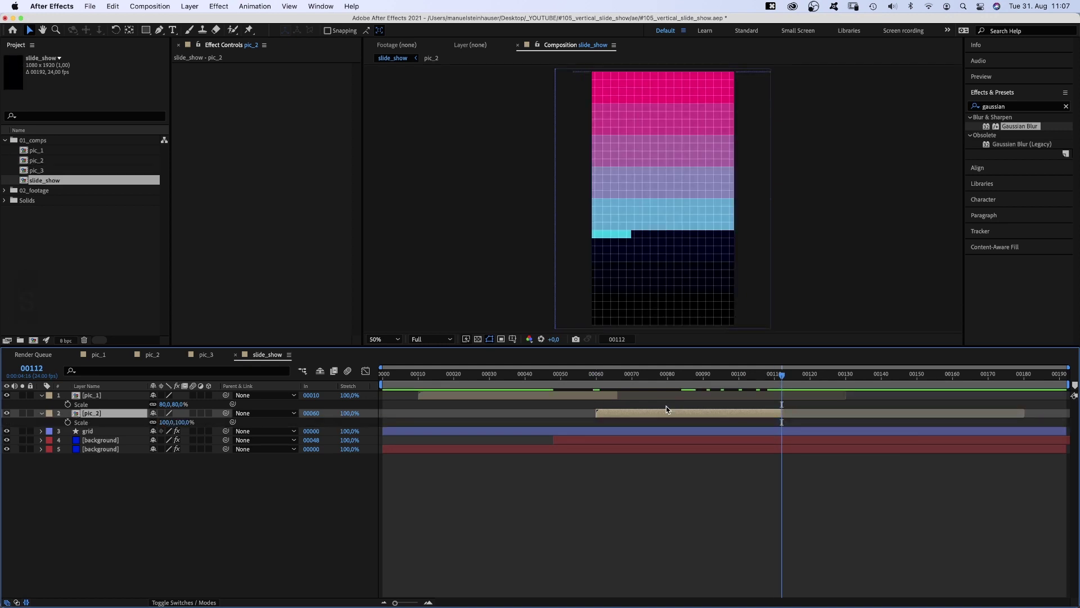
{"action": "left_click_drag", "start_coordinate": [723, 376], "coordinate": [710, 374]}
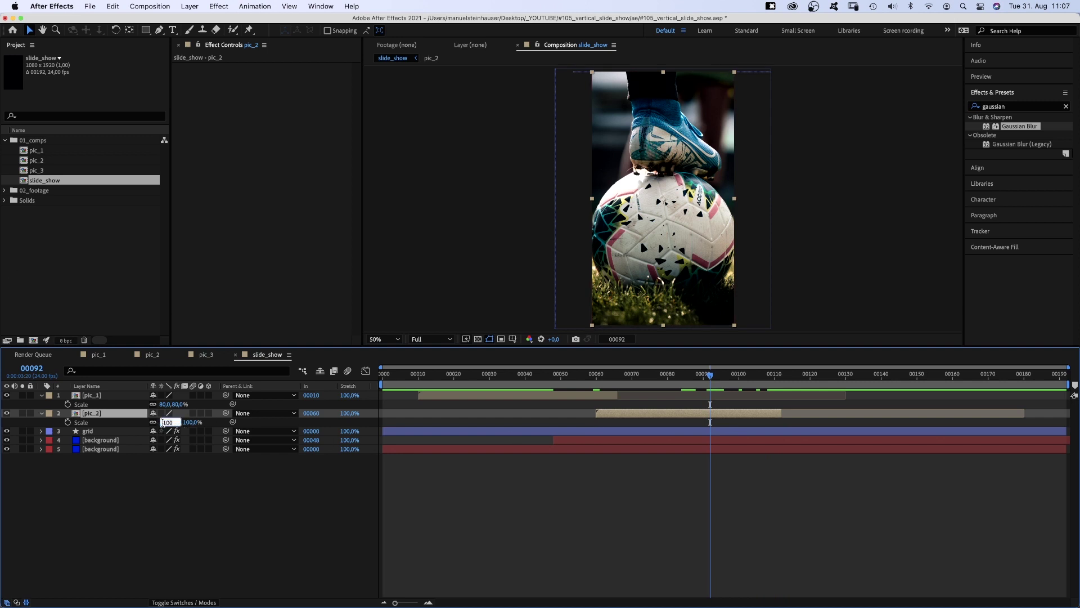
{"action": "type", "text": "80"}
{"action": "key", "text": "Return"}
{"action": "left_click_drag", "start_coordinate": [740, 373], "coordinate": [772, 370]}
Step: Drop the climber photo pic_3 into the timeline at frame 110, scaled to 87%
{"action": "mouse_move", "coordinate": [41, 172]}
{"action": "left_mouse_down"}
{"action": "mouse_move", "coordinate": [816, 397]}
{"action": "mouse_move", "coordinate": [791, 395]}
{"action": "mouse_move", "coordinate": [848, 375]}
{"action": "left_mouse_up"}
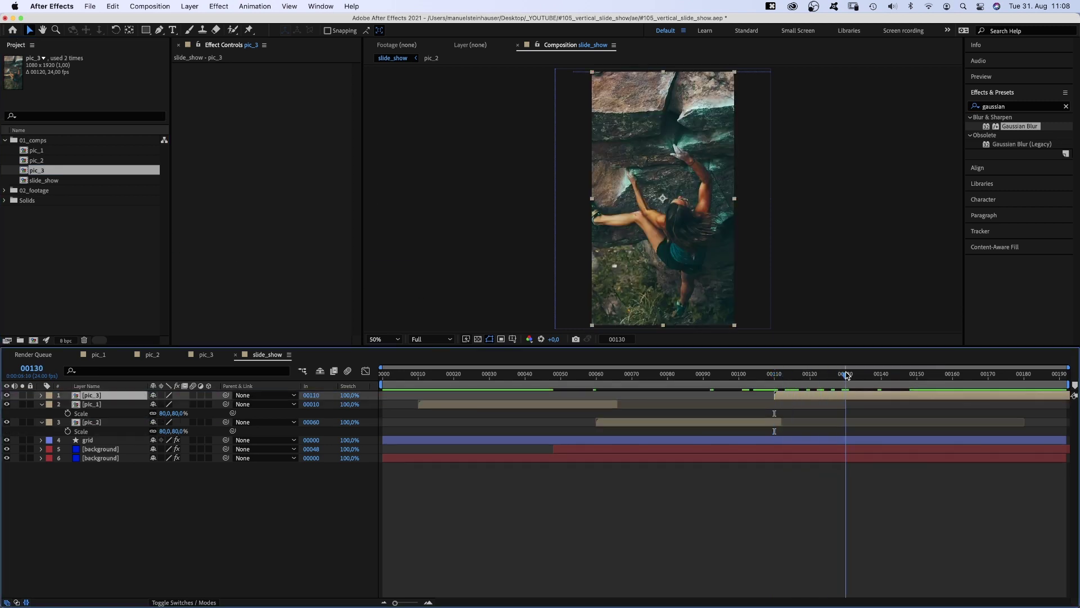
{"action": "key", "text": "s"}
{"action": "left_click", "coordinate": [173, 404]}
{"action": "type", "text": "87"}
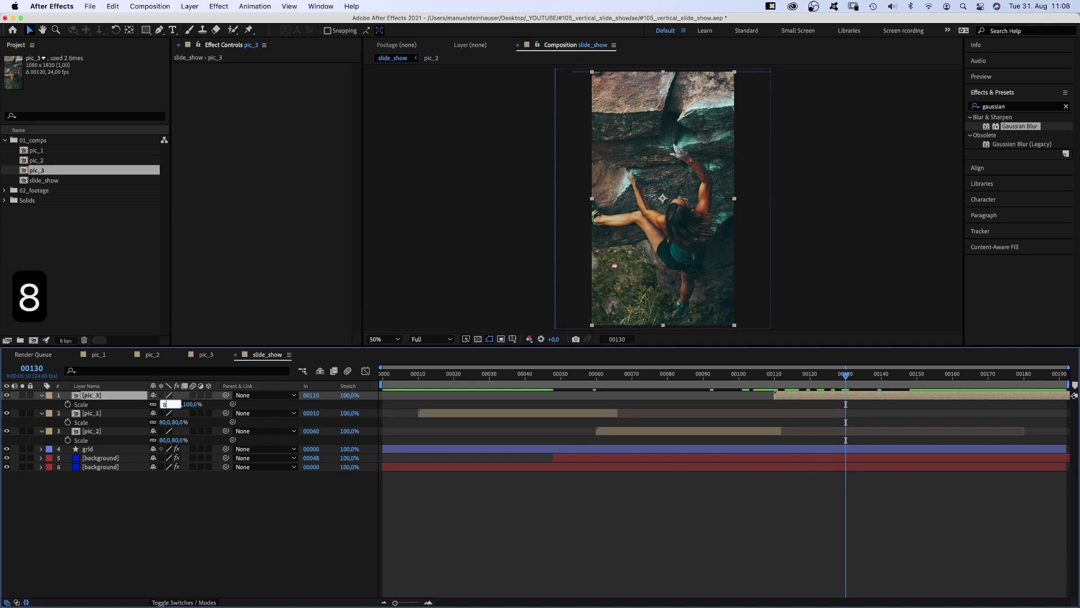
{"action": "key", "text": "Return"}
{"action": "left_click_drag", "start_coordinate": [846, 375], "coordinate": [450, 374]}
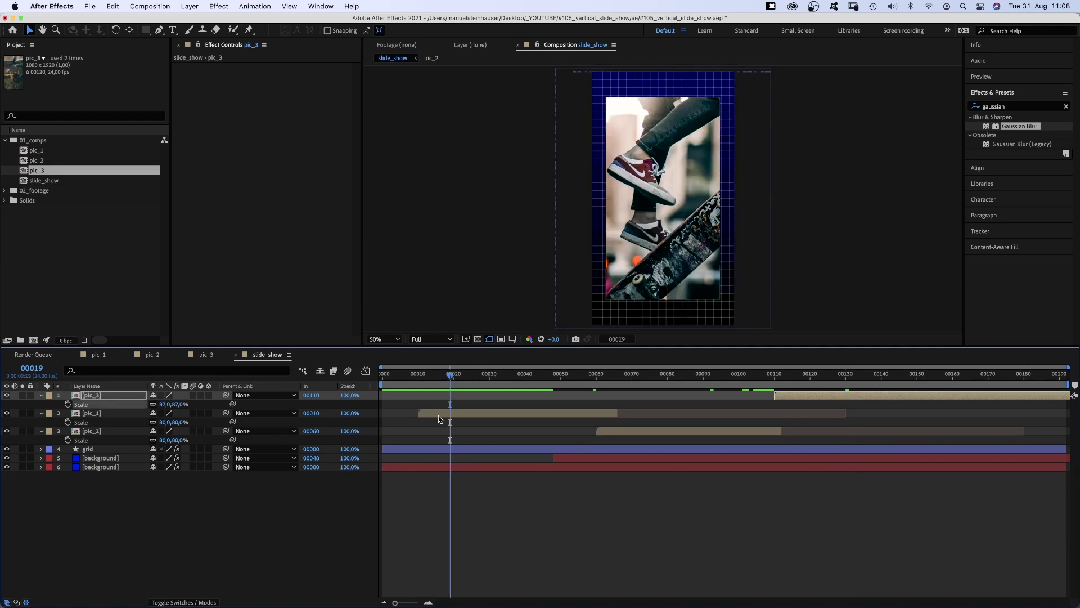
{"action": "left_click", "coordinate": [437, 413]}
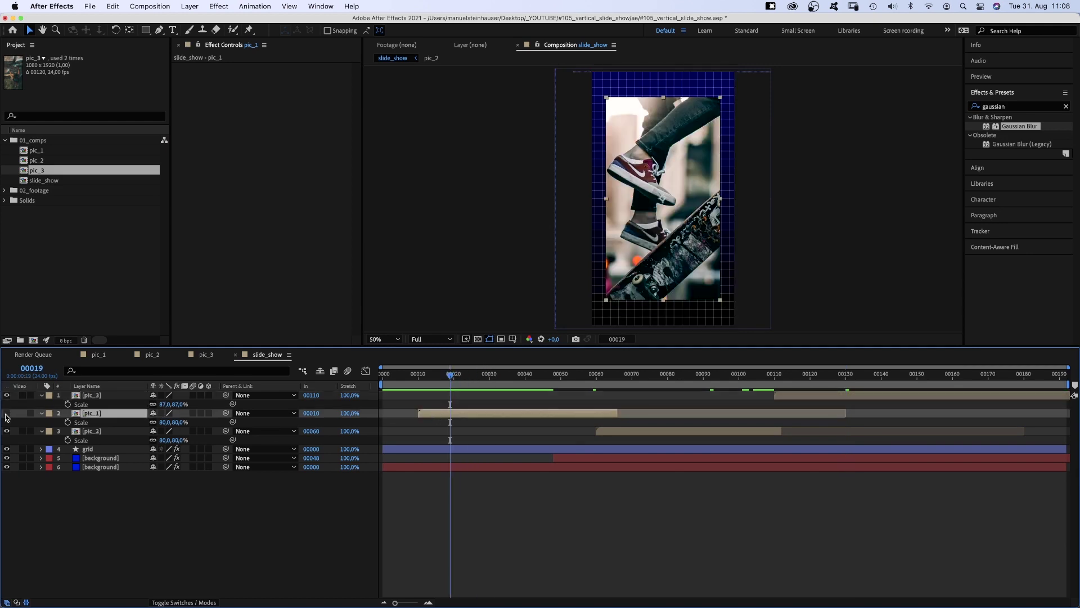
Step: Create a solid named checkerboard below pic_1, spanning frames 7 to about 60
{"action": "key", "text": "super+y"}
{"action": "type", "text": "checke"}
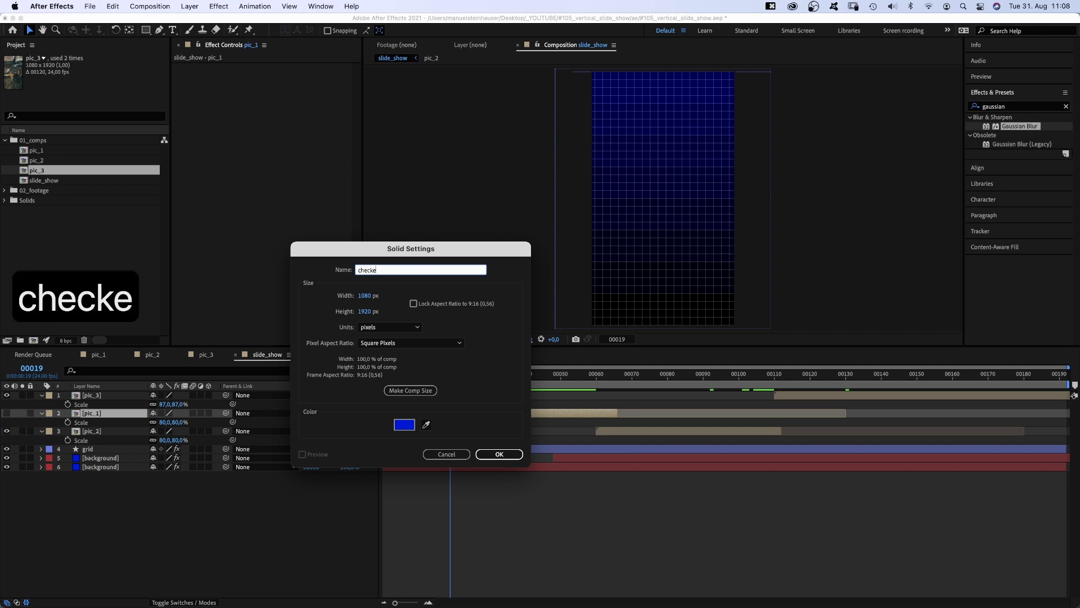
{"action": "type", "text": "rboard"}
{"action": "key", "text": "Return"}
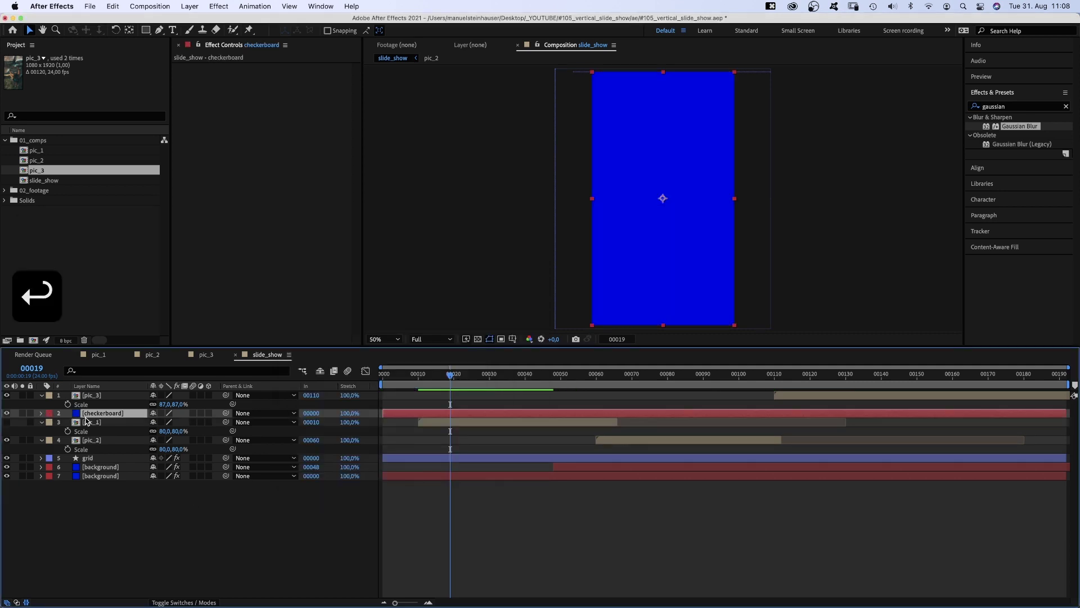
{"action": "left_click_drag", "start_coordinate": [86, 419], "coordinate": [424, 426]}
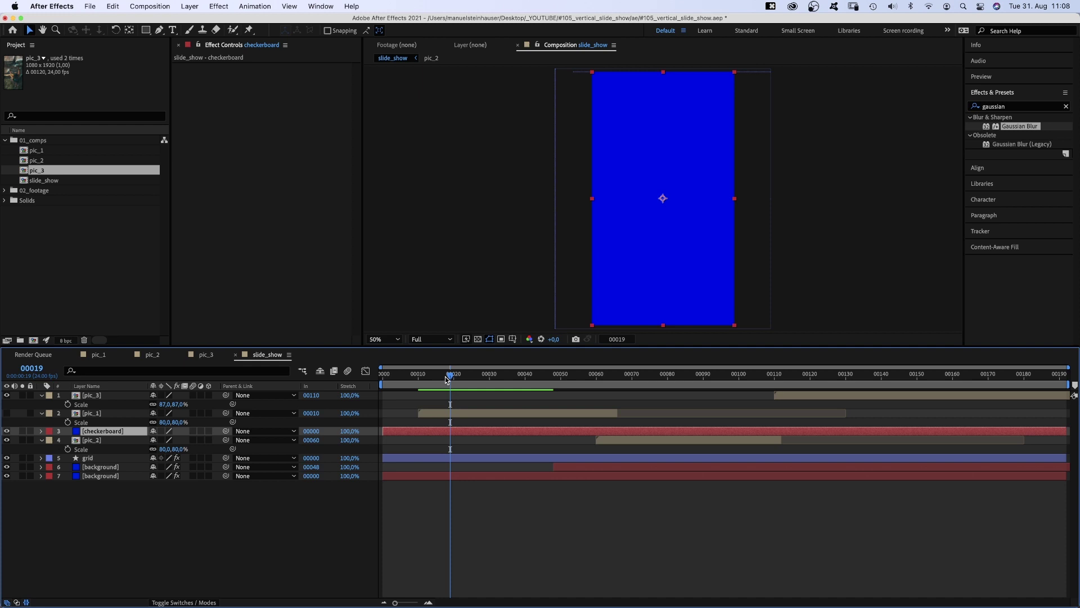
{"action": "left_click_drag", "start_coordinate": [446, 378], "coordinate": [408, 391]}
{"action": "left_click_drag", "start_coordinate": [383, 432], "coordinate": [406, 436]}
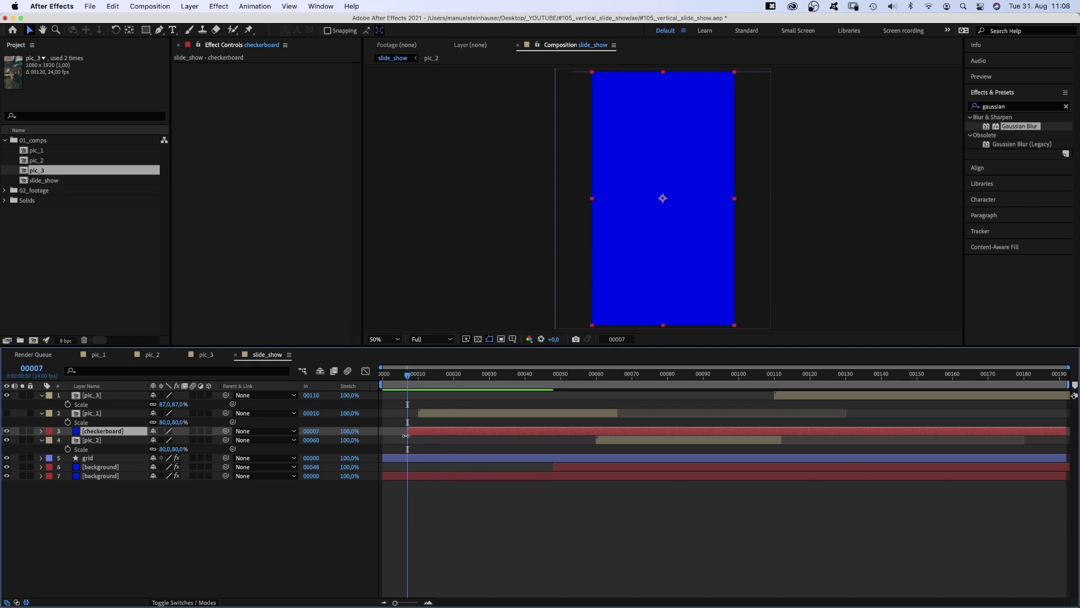
{"action": "left_click_drag", "start_coordinate": [1064, 434], "coordinate": [602, 439]}
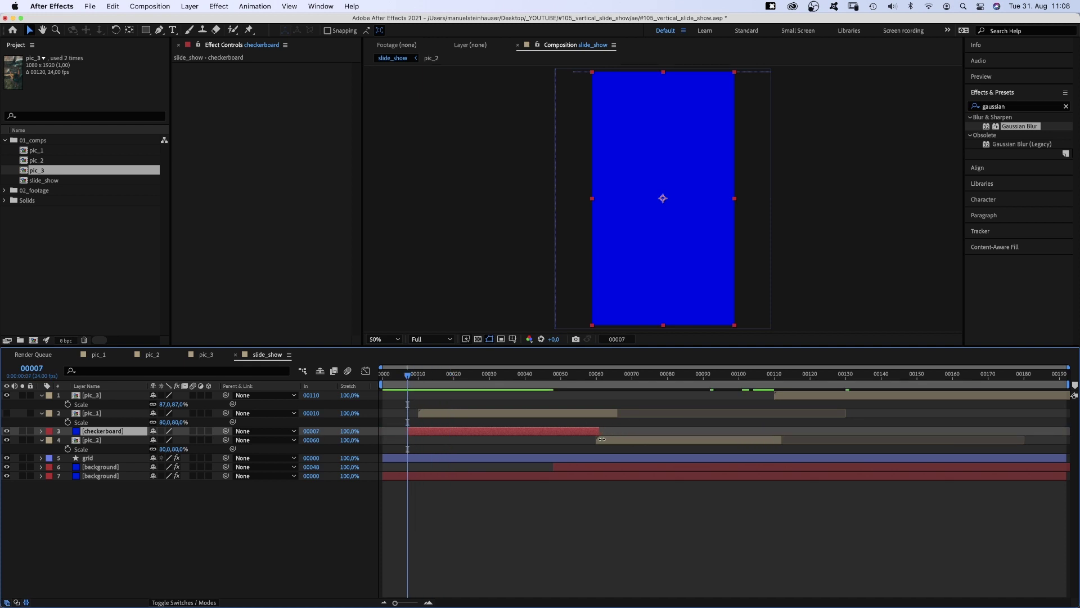
Step: Scale the checkerboard layer to 85%
{"action": "left_click", "coordinate": [597, 375]}
{"action": "left_click_drag", "start_coordinate": [597, 375], "coordinate": [484, 410]}
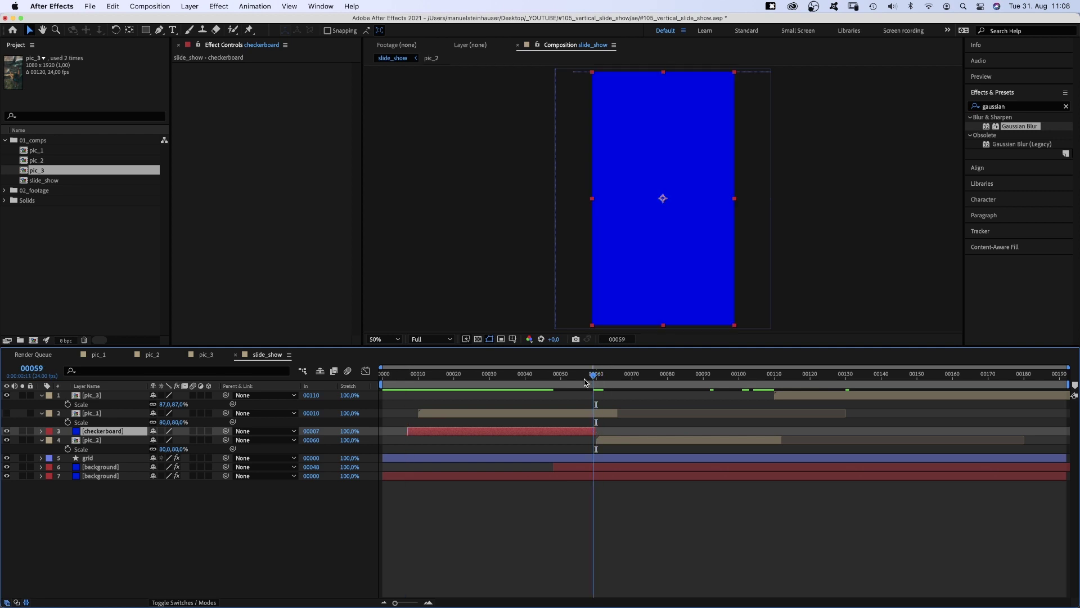
{"action": "key", "text": "s"}
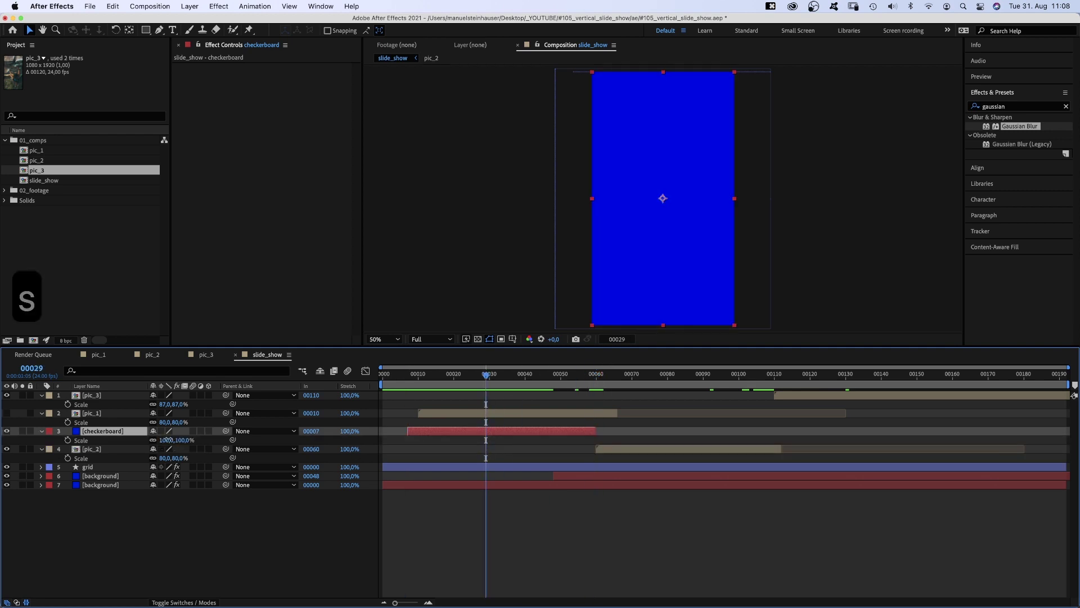
{"action": "left_click", "coordinate": [167, 440]}
{"action": "type", "text": "85"}
{"action": "key", "text": "Return"}
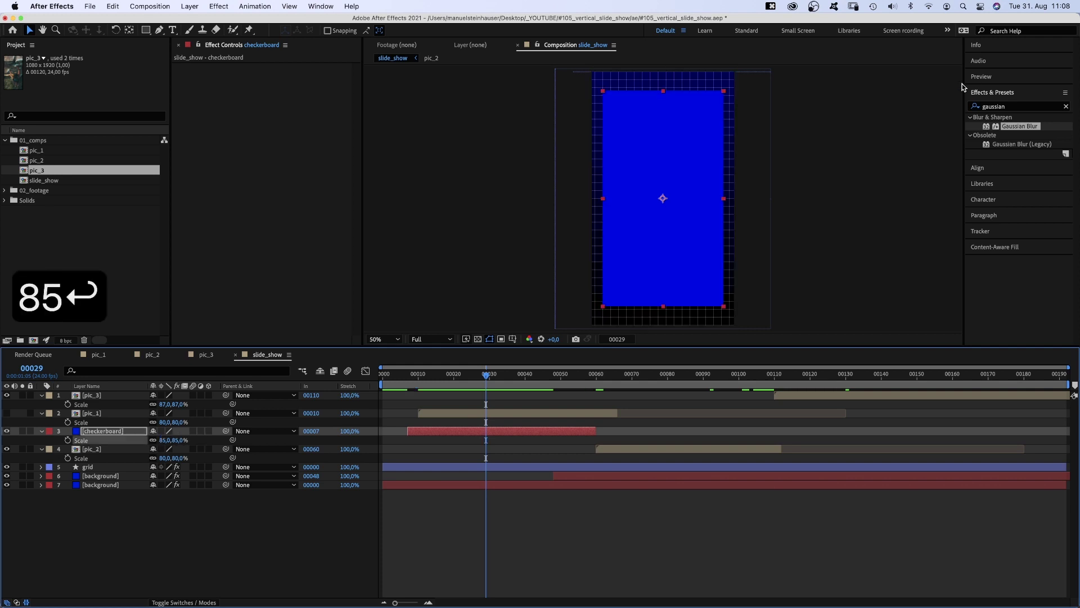
Step: Change the checkerboard solid's colour from blue to white in Solid Settings
{"action": "key", "text": "super+shift+y"}
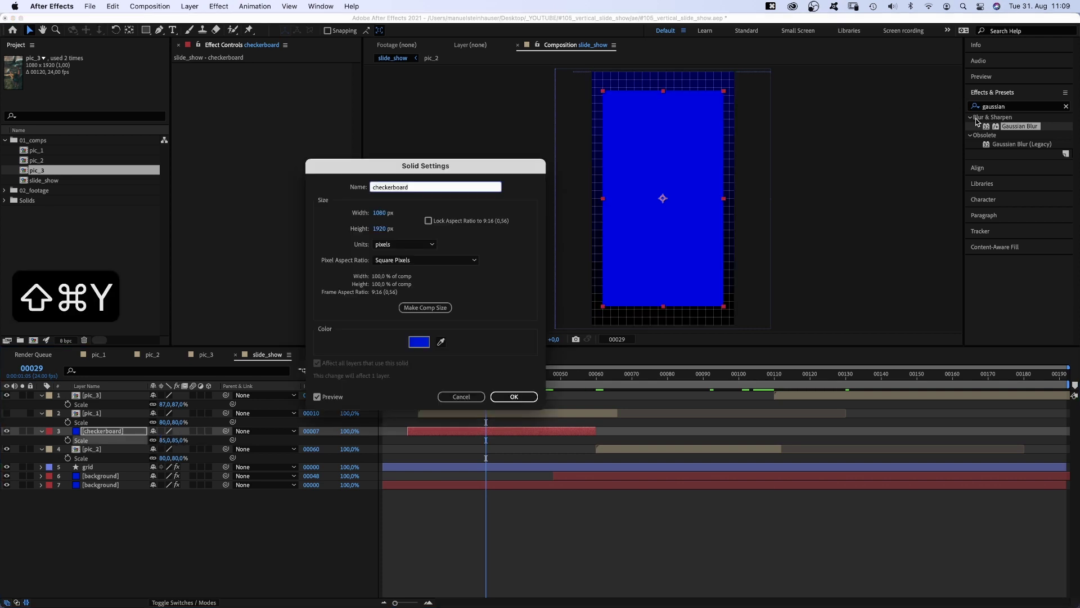
{"action": "left_click", "coordinate": [420, 342]}
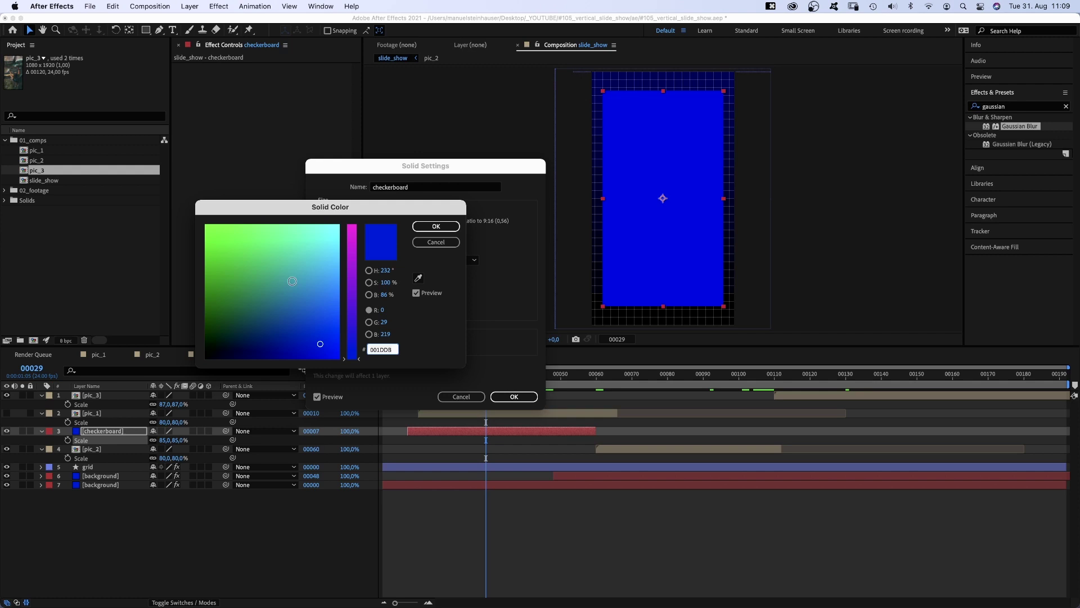
{"action": "left_click_drag", "start_coordinate": [292, 281], "coordinate": [339, 225]}
{"action": "left_click_drag", "start_coordinate": [352, 358], "coordinate": [351, 225]}
{"action": "left_click", "coordinate": [436, 226]}
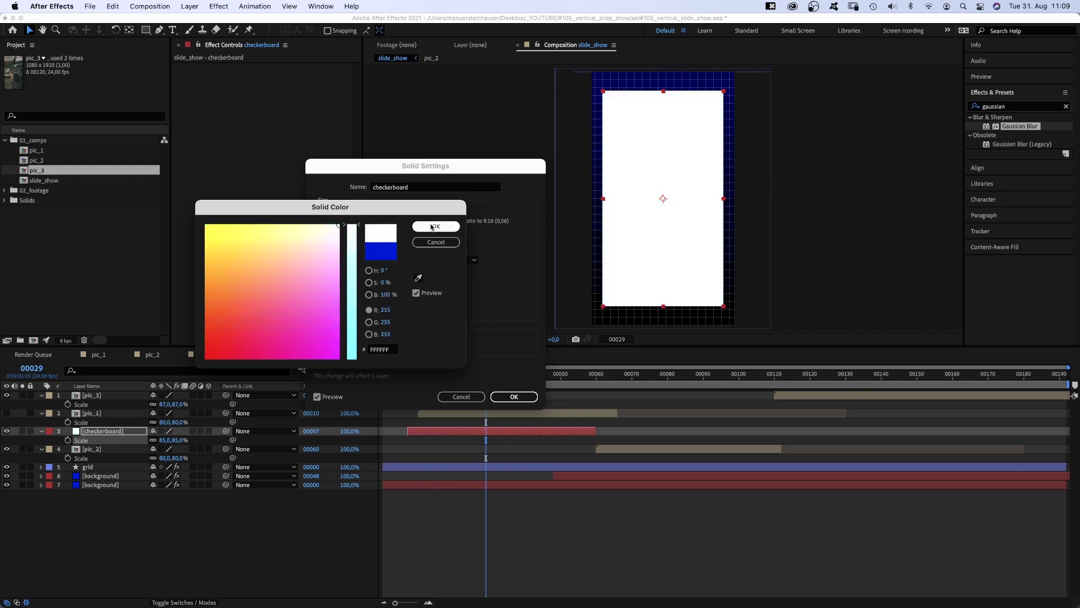
{"action": "left_click", "coordinate": [501, 404]}
Step: Apply the Checkerboard effect with Normal blending and a square width of 32
{"action": "left_click", "coordinate": [984, 107]}
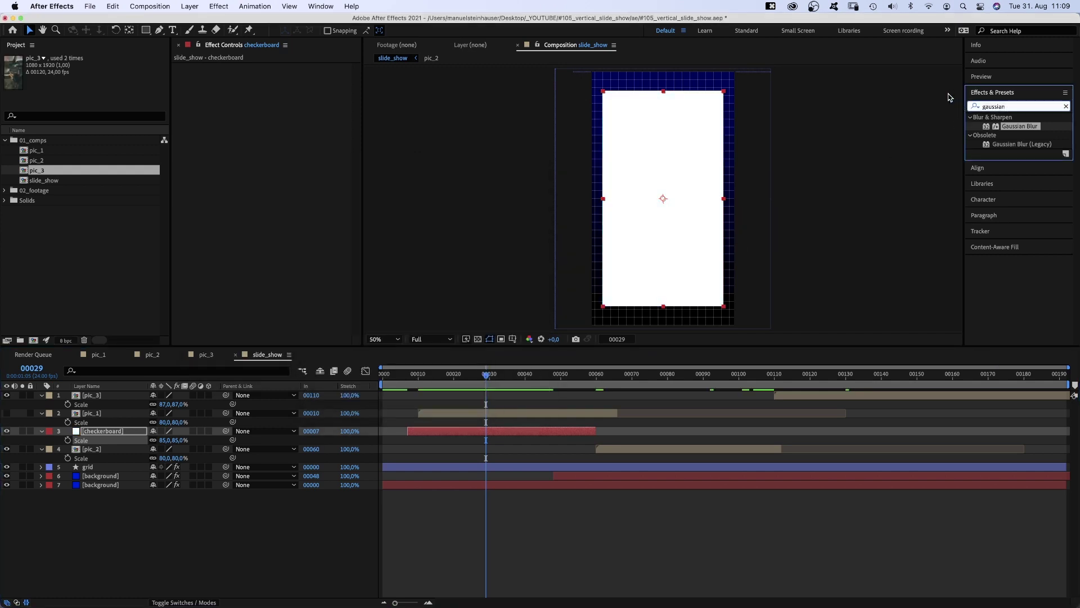
{"action": "type", "text": "checker"}
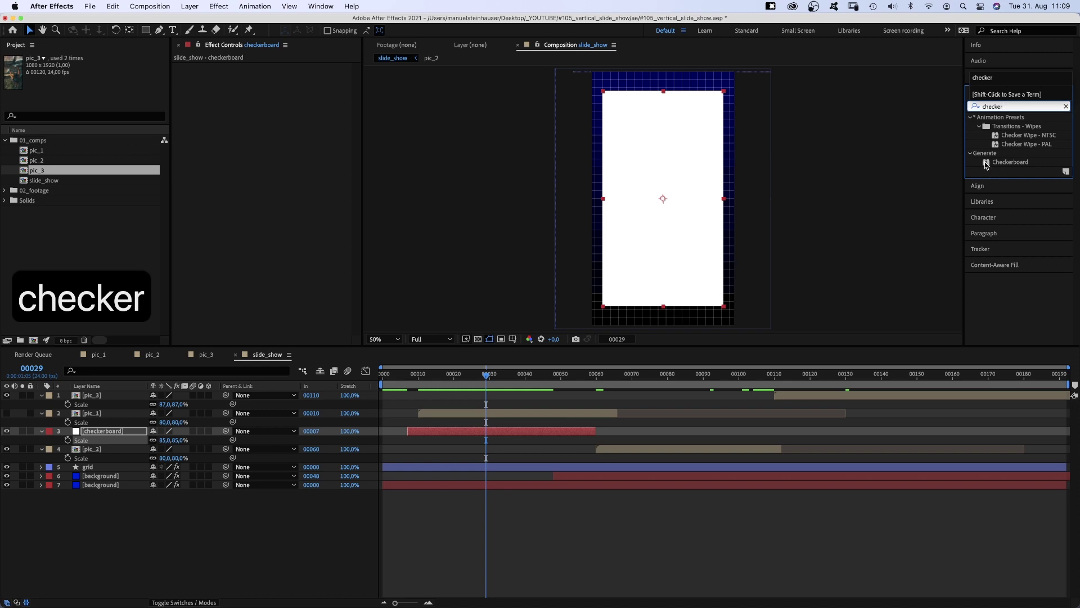
{"action": "left_click_drag", "start_coordinate": [986, 165], "coordinate": [242, 90]}
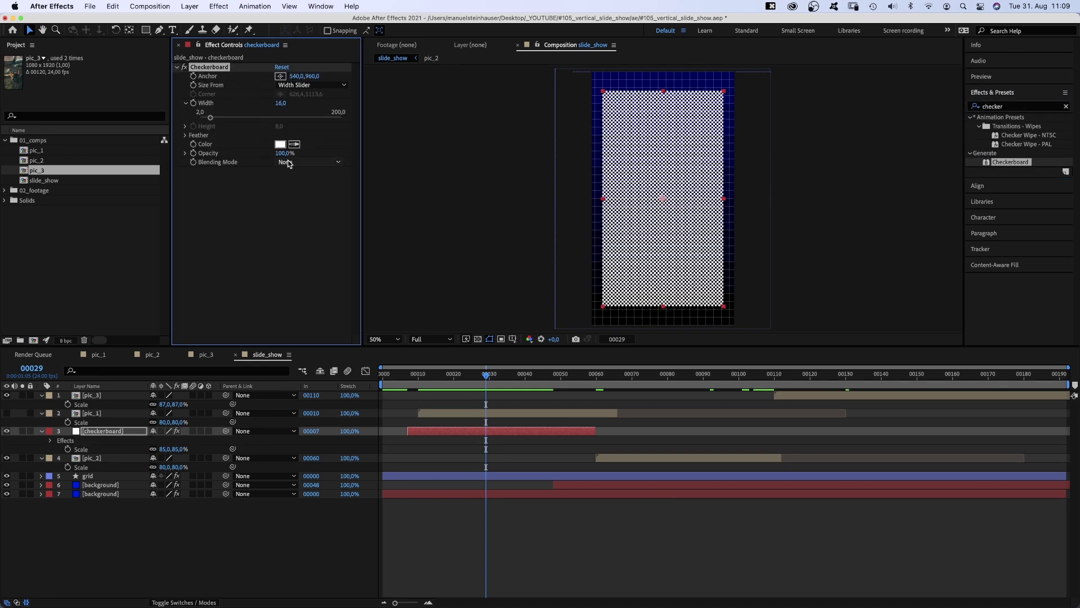
{"action": "left_click", "coordinate": [288, 163]}
{"action": "left_click", "coordinate": [294, 186]}
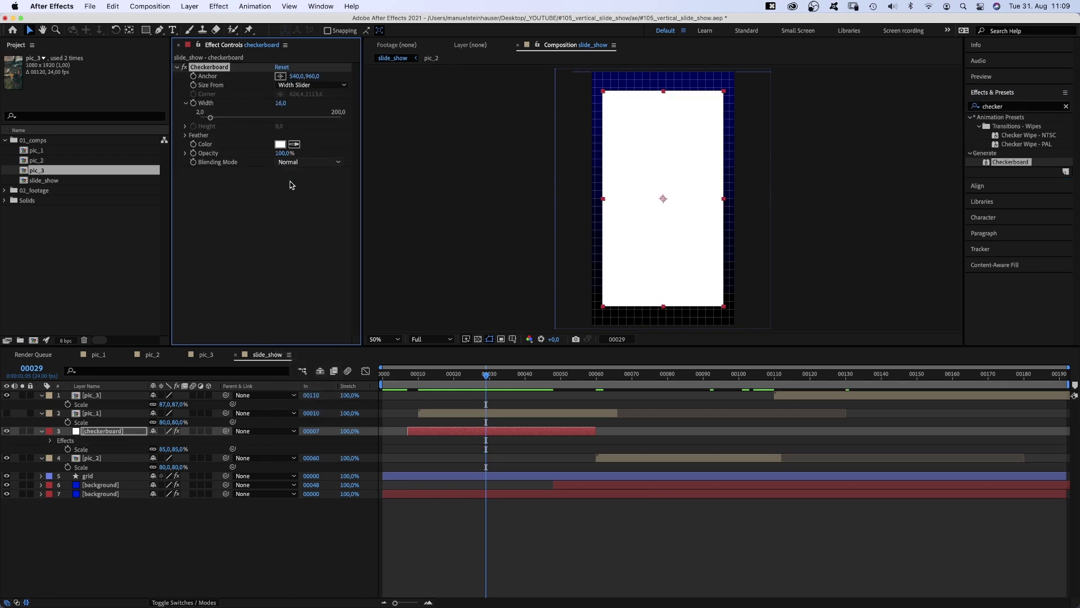
{"action": "type", "text": "32"}
{"action": "key", "text": "Return"}
Step: Set the checker colour to light grey, RGB 200, 200, 200
{"action": "left_click", "coordinate": [281, 145]}
{"action": "left_click", "coordinate": [386, 310]}
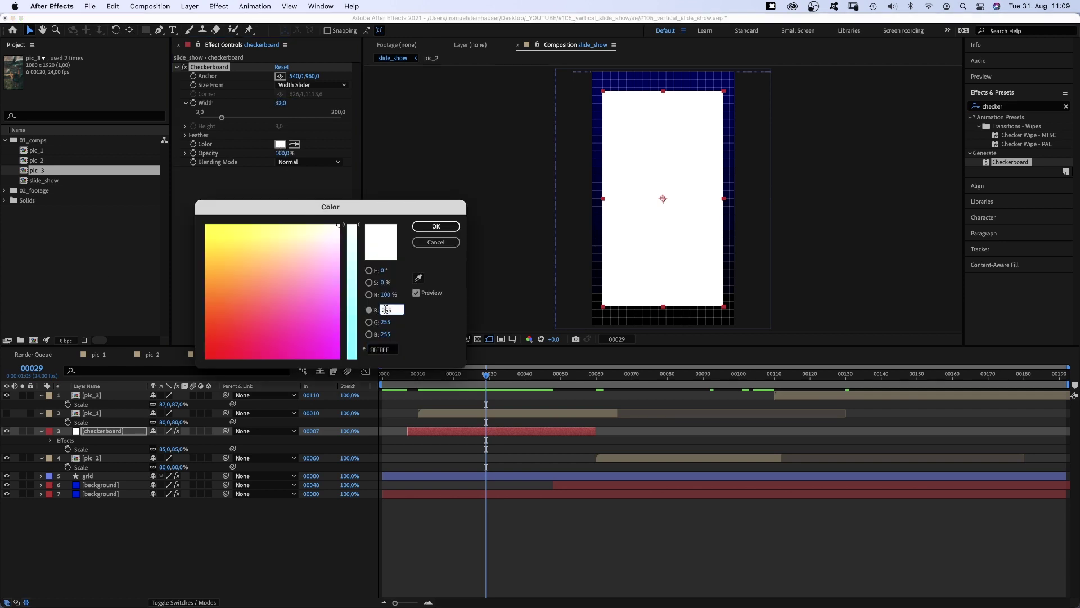
{"action": "type", "text": "200"}
{"action": "key", "text": "Tab"}
{"action": "type", "text": "200"}
{"action": "key", "text": "Tab"}
{"action": "type", "text": "2"}
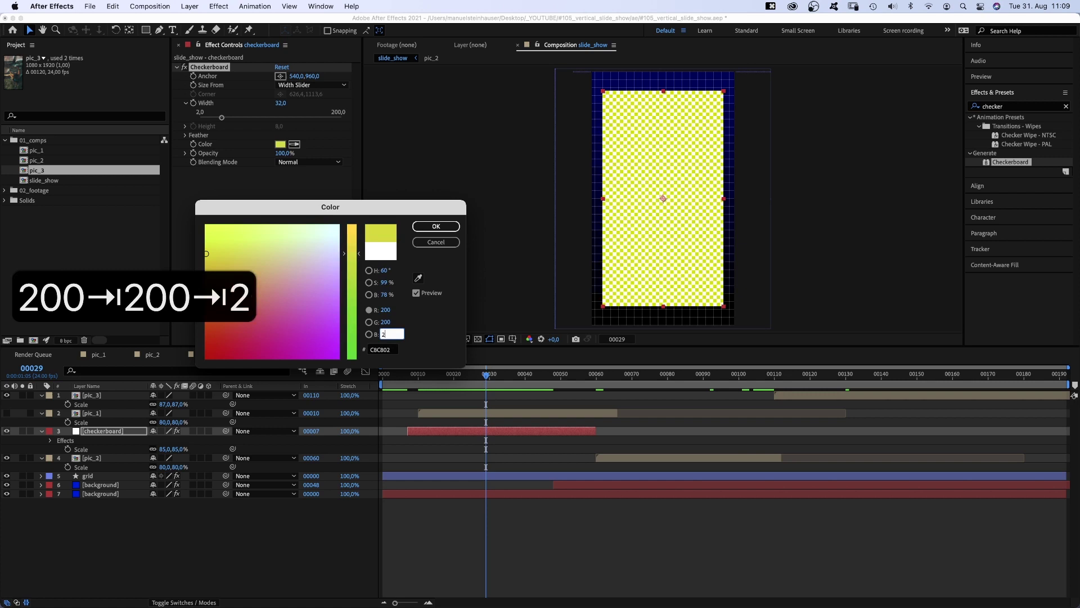
{"action": "type", "text": "00"}
{"action": "key", "text": "Return"}
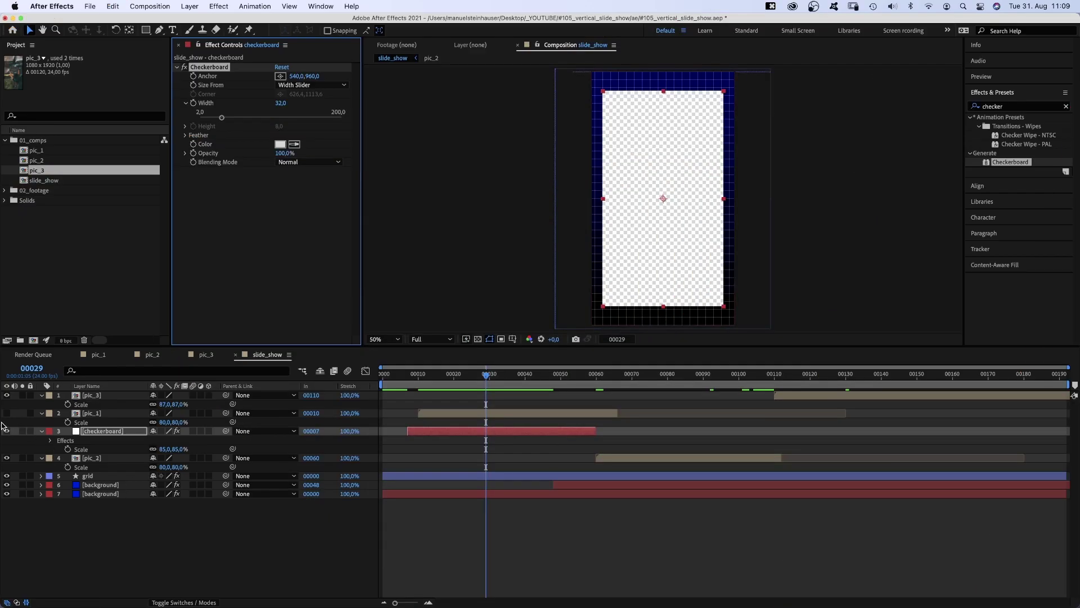
Step: Keyframe pic_1 sliding in from the lower right between frames 10 and 20
{"action": "left_click", "coordinate": [7, 413]}
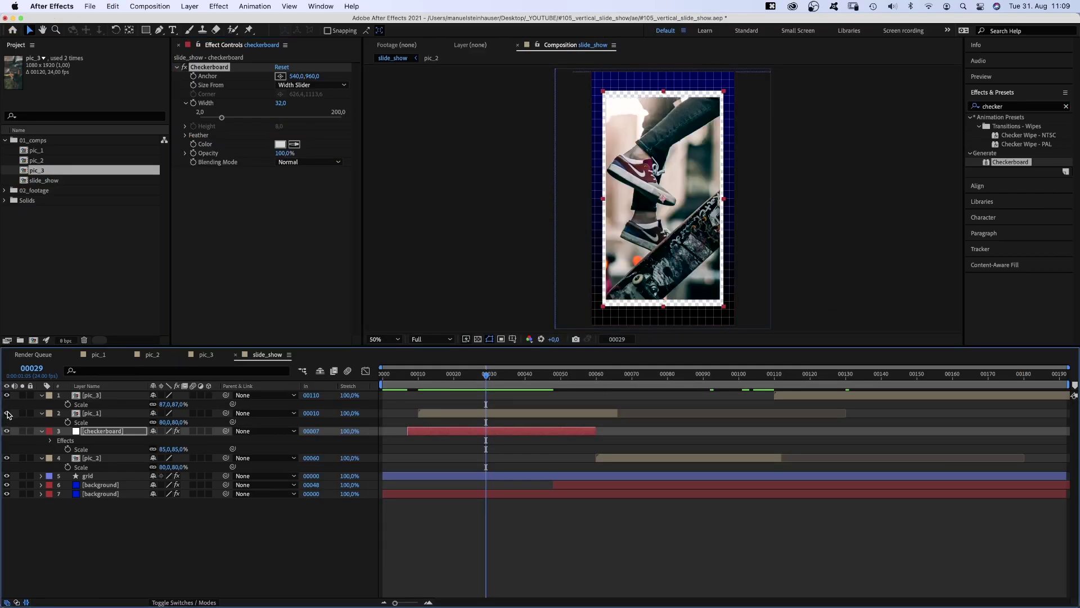
{"action": "left_click", "coordinate": [521, 414]}
{"action": "mouse_move", "coordinate": [662, 197]}
{"action": "left_mouse_down"}
{"action": "mouse_move", "coordinate": [756, 289]}
{"action": "mouse_move", "coordinate": [800, 395]}
{"action": "left_mouse_up"}
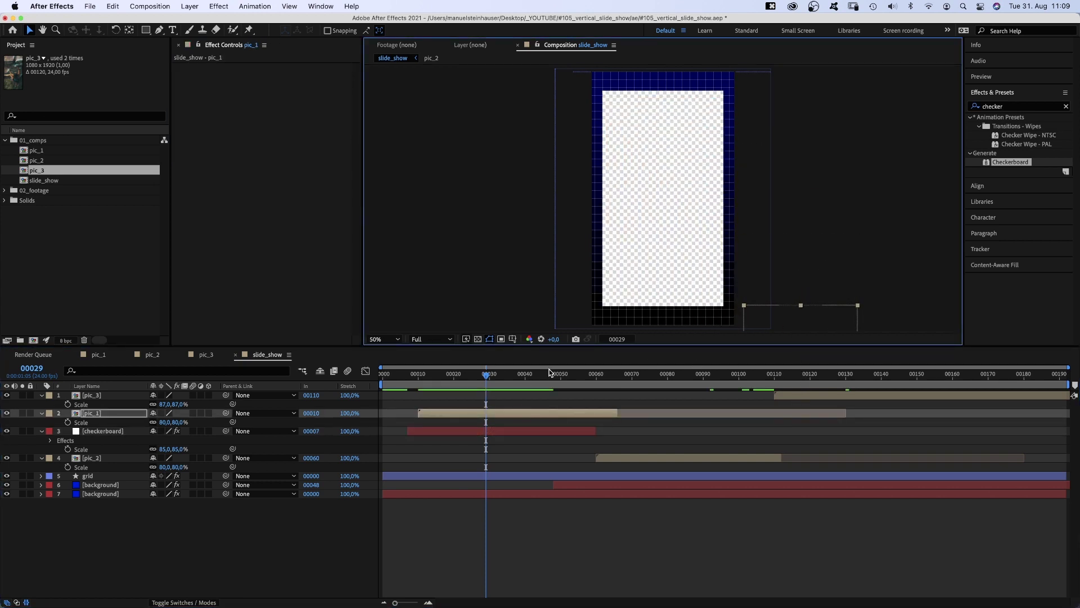
{"action": "left_click", "coordinate": [419, 375]}
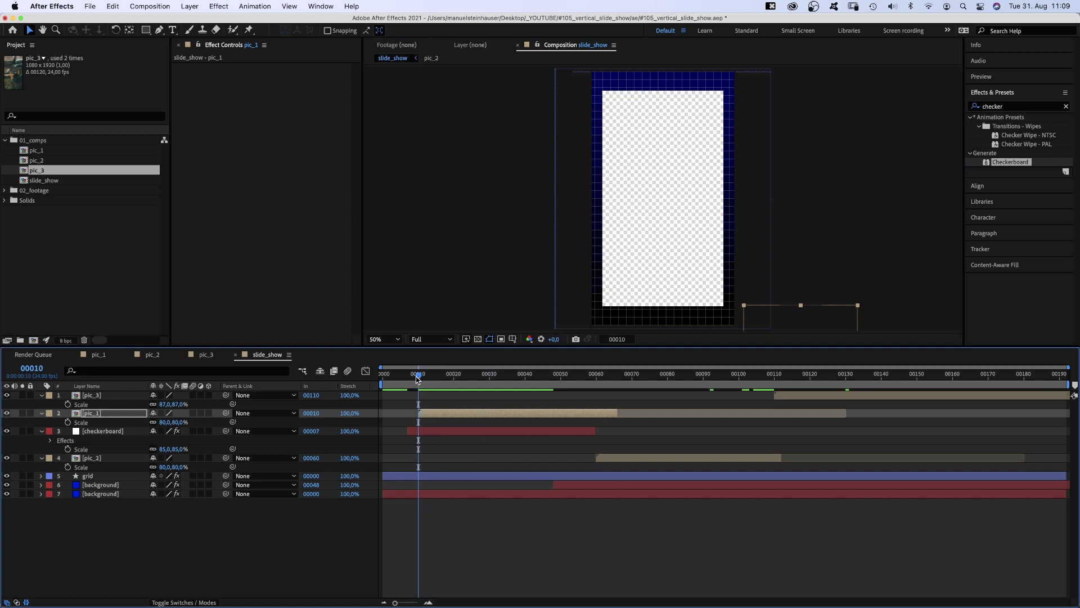
{"action": "key", "text": "p"}
{"action": "key", "text": "alt+shift+p"}
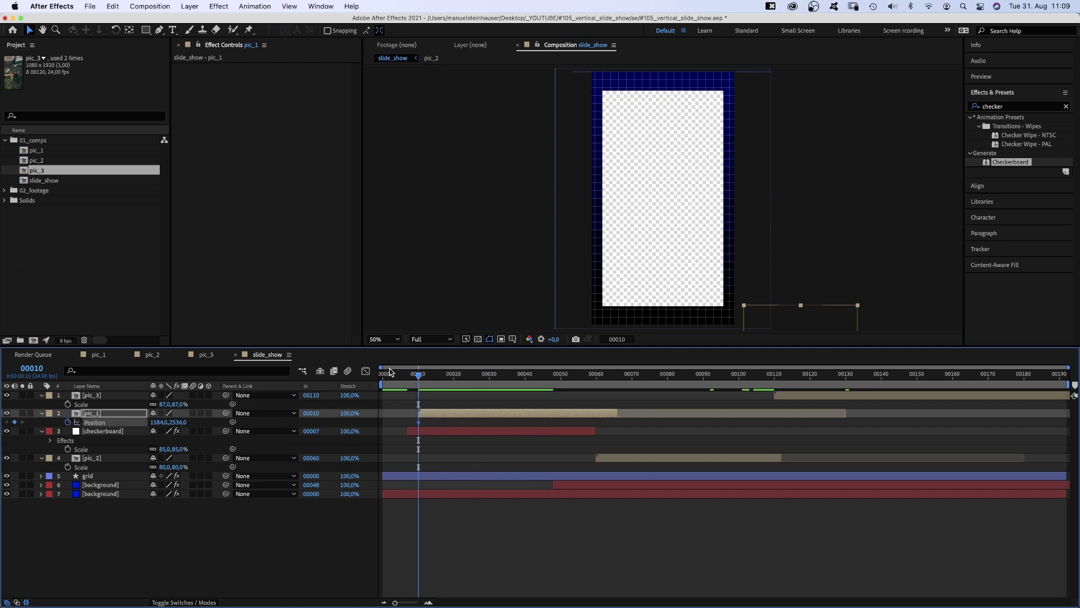
{"action": "left_click_drag", "start_coordinate": [418, 374], "coordinate": [454, 374]}
{"action": "mouse_move", "coordinate": [794, 314]}
{"action": "left_mouse_down"}
{"action": "mouse_move", "coordinate": [640, 149]}
{"action": "mouse_move", "coordinate": [645, 94]}
{"action": "left_mouse_up"}
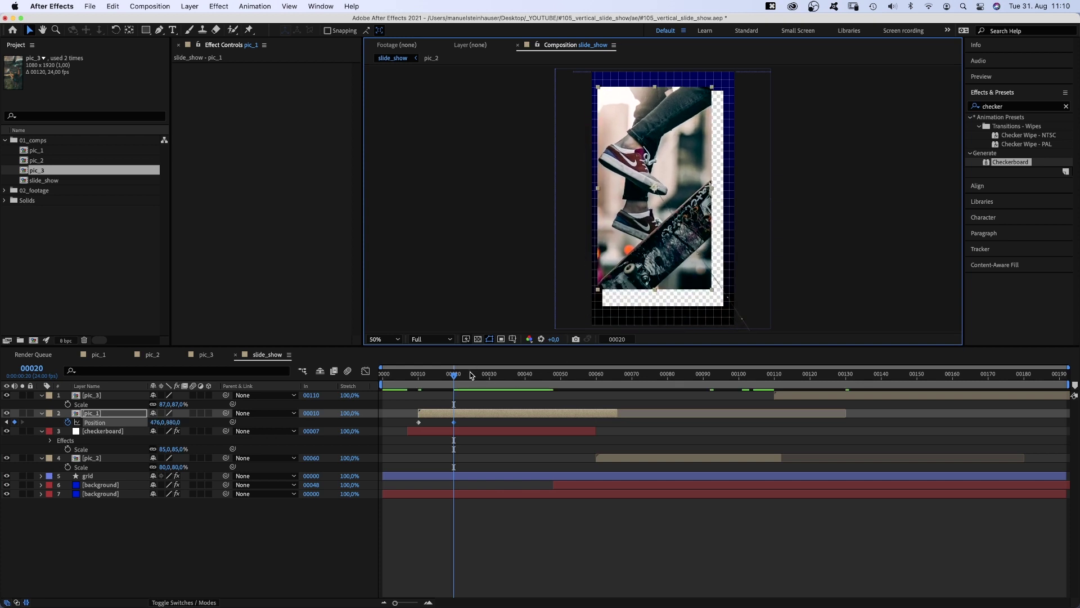
Step: Hold pic_1 at frame 34, then recentre it and grow it to 90% by frame 36
{"action": "left_click_drag", "start_coordinate": [472, 376], "coordinate": [505, 382]}
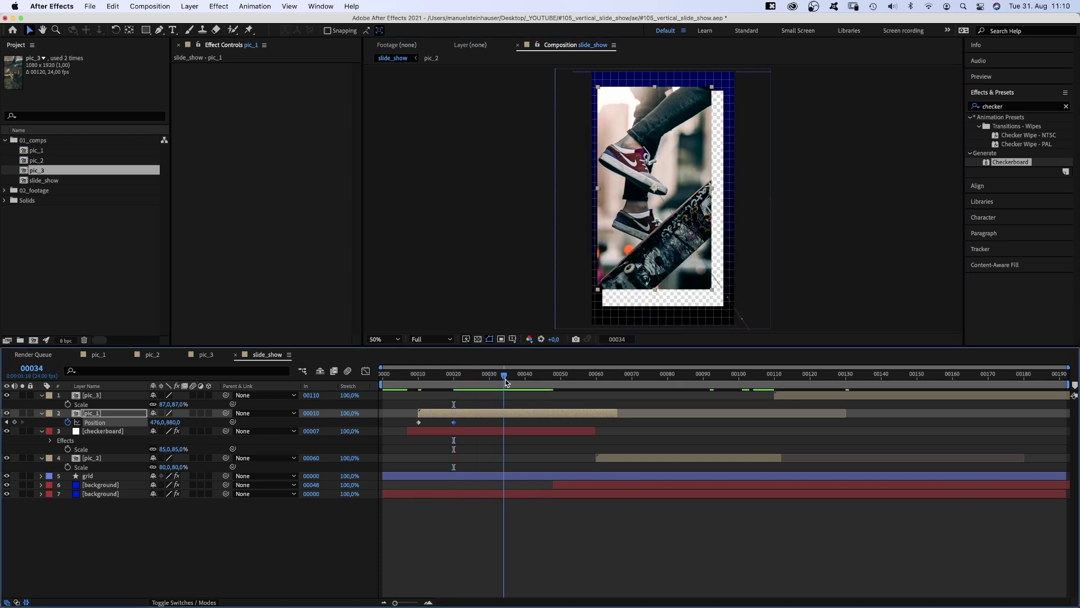
{"action": "left_click", "coordinate": [14, 422]}
{"action": "key", "text": "shift+s"}
{"action": "left_click", "coordinate": [67, 431]}
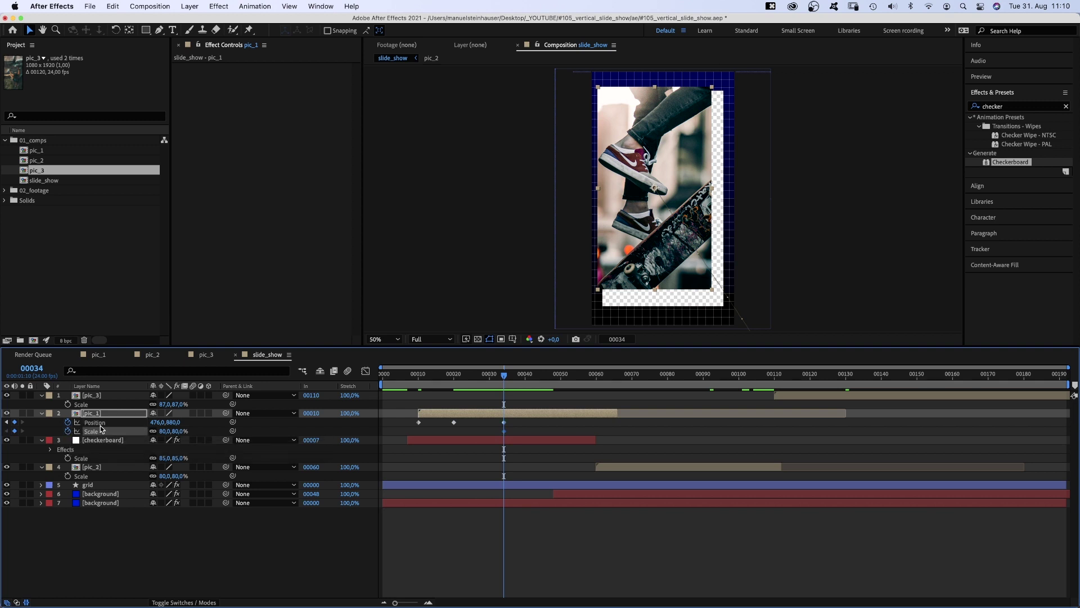
{"action": "left_click_drag", "start_coordinate": [507, 376], "coordinate": [511, 376]}
{"action": "left_click_drag", "start_coordinate": [643, 197], "coordinate": [660, 220]}
{"action": "left_click", "coordinate": [162, 431]}
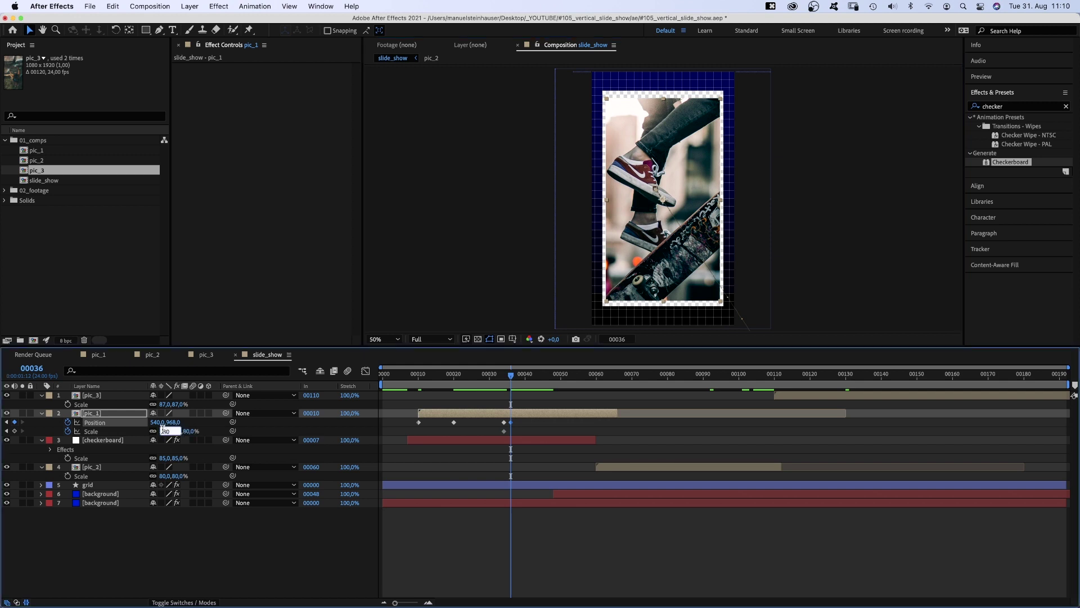
{"action": "type", "text": "90"}
{"action": "key", "text": "Return"}
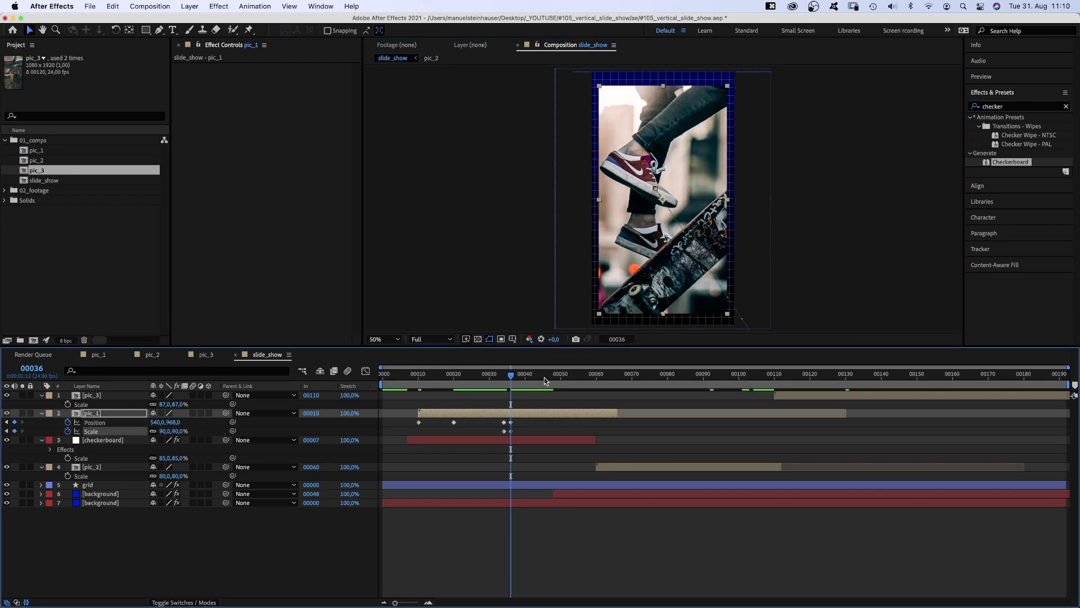
Step: Hold pic_1 until frame 60, then push it out to the upper left by frame 65
{"action": "left_click", "coordinate": [582, 374]}
{"action": "left_click_drag", "start_coordinate": [591, 386], "coordinate": [598, 387]}
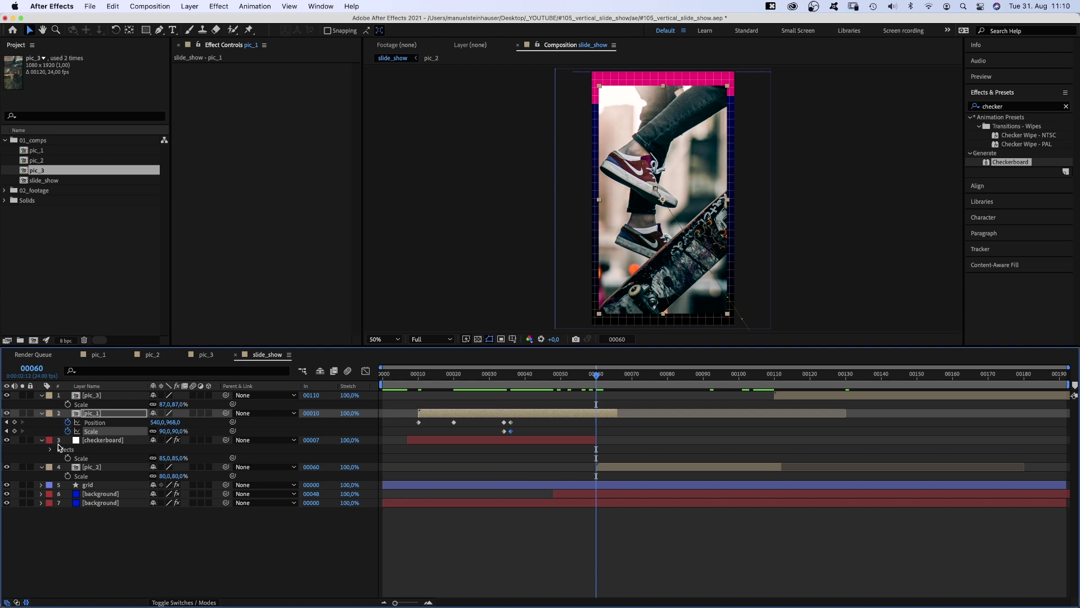
{"action": "left_click", "coordinate": [14, 421]}
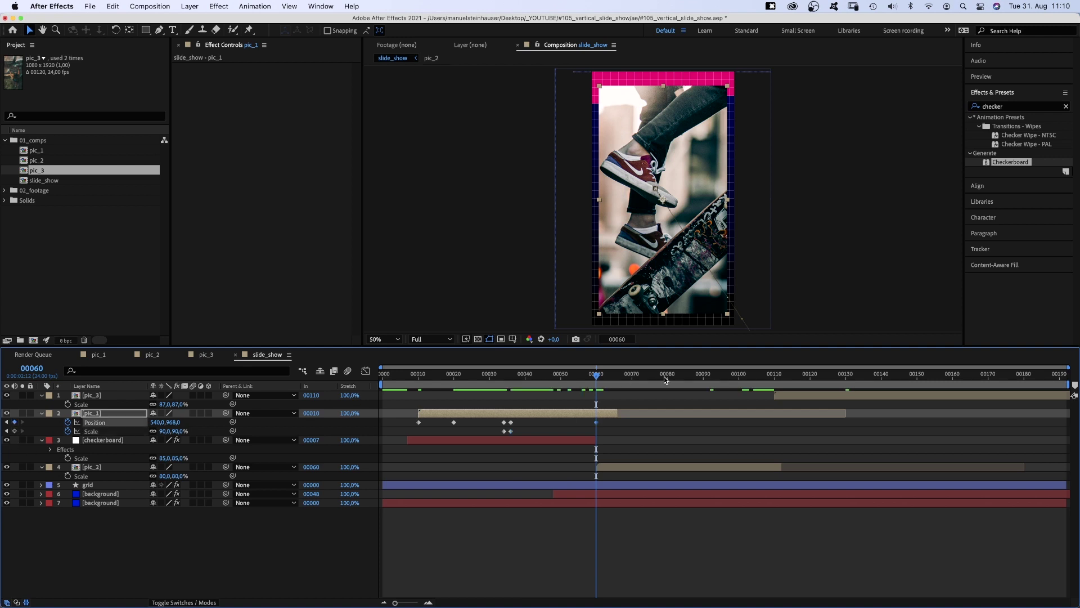
{"action": "left_click_drag", "start_coordinate": [601, 376], "coordinate": [613, 376]}
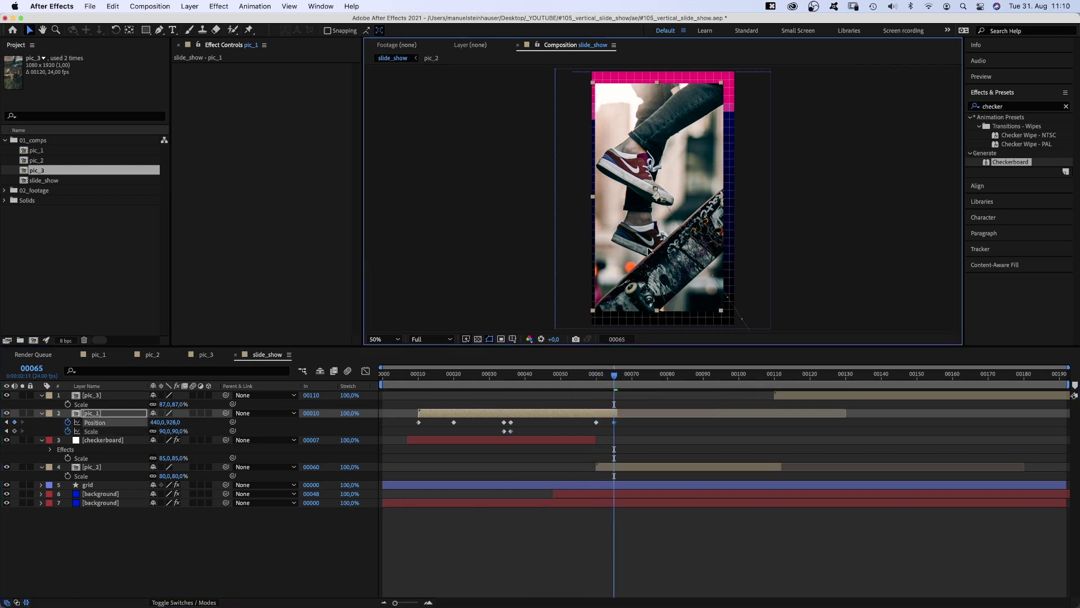
{"action": "left_click_drag", "start_coordinate": [673, 260], "coordinate": [487, 162]}
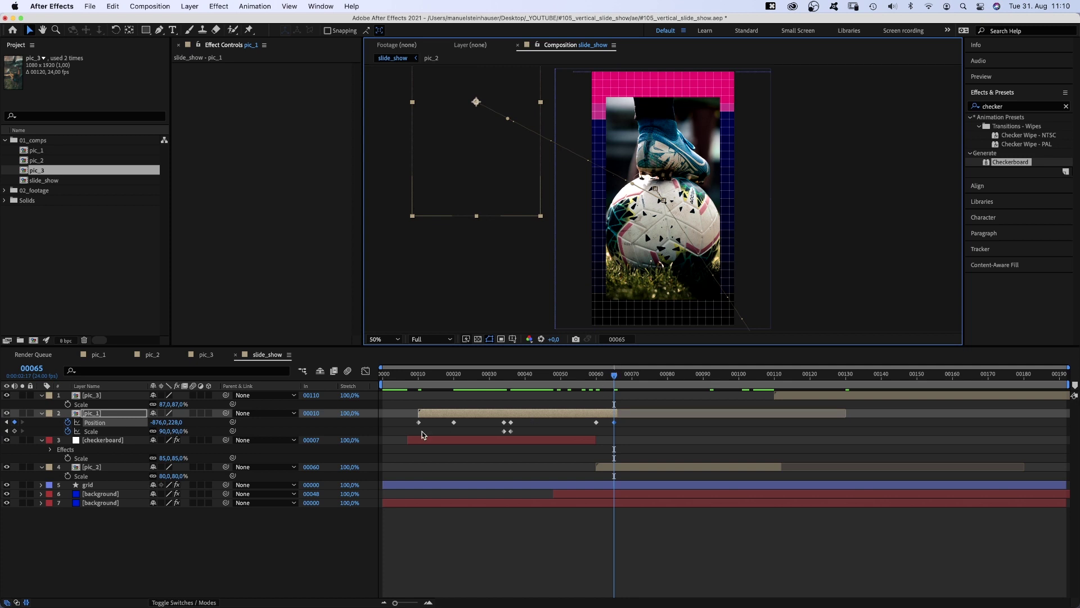
Step: Apply Easy Ease In to all of pic_1's keyframes
{"action": "left_click_drag", "start_coordinate": [408, 419], "coordinate": [621, 437]}
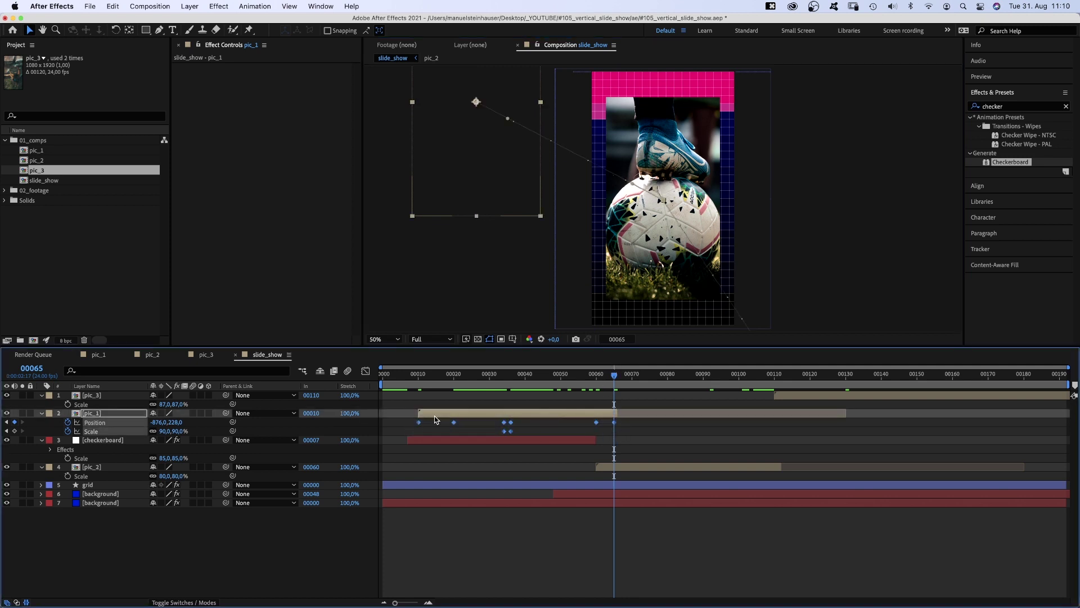
{"action": "right_click", "coordinate": [420, 423]}
{"action": "mouse_move", "coordinate": [458, 559]}
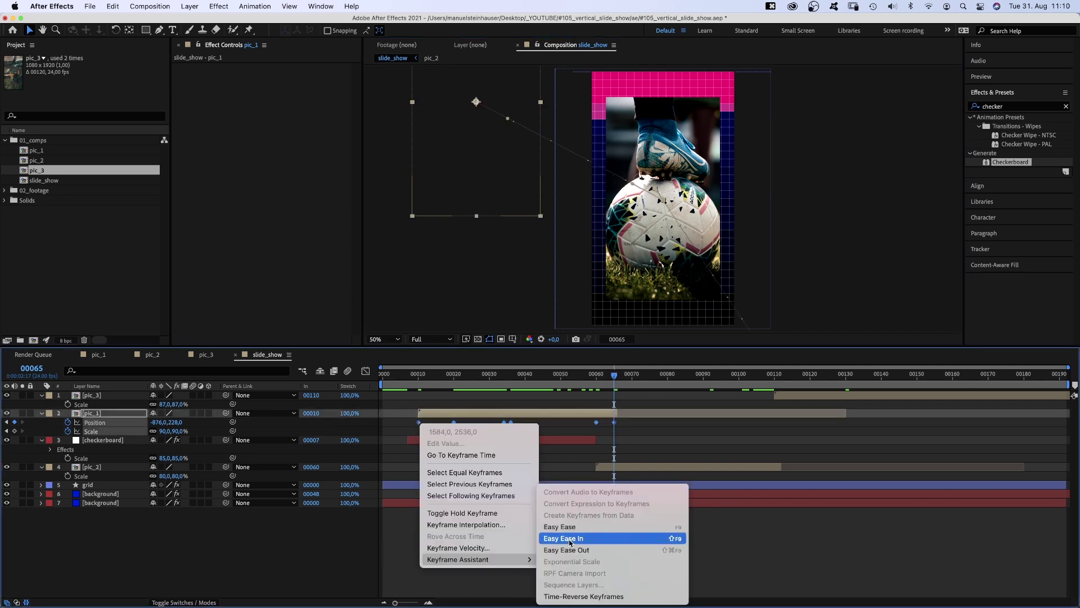
{"action": "left_click", "coordinate": [570, 538]}
Step: Keyframe pic_3 popping from 15% scale at frame 110 to 87% two frames later
{"action": "left_click", "coordinate": [774, 376]}
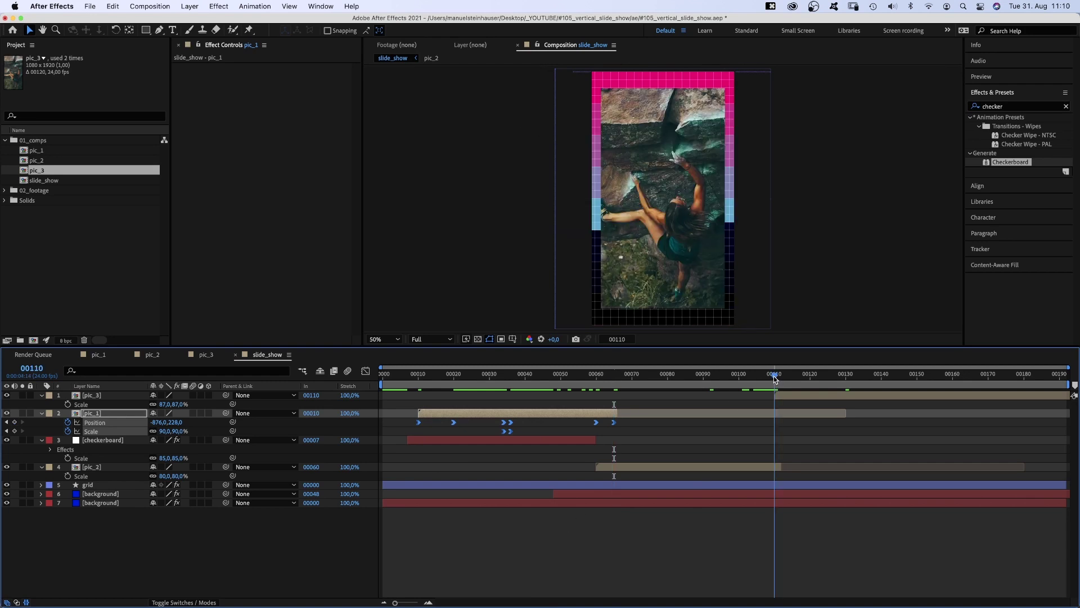
{"action": "left_click", "coordinate": [784, 393]}
{"action": "key", "text": "s"}
{"action": "key", "text": "s"}
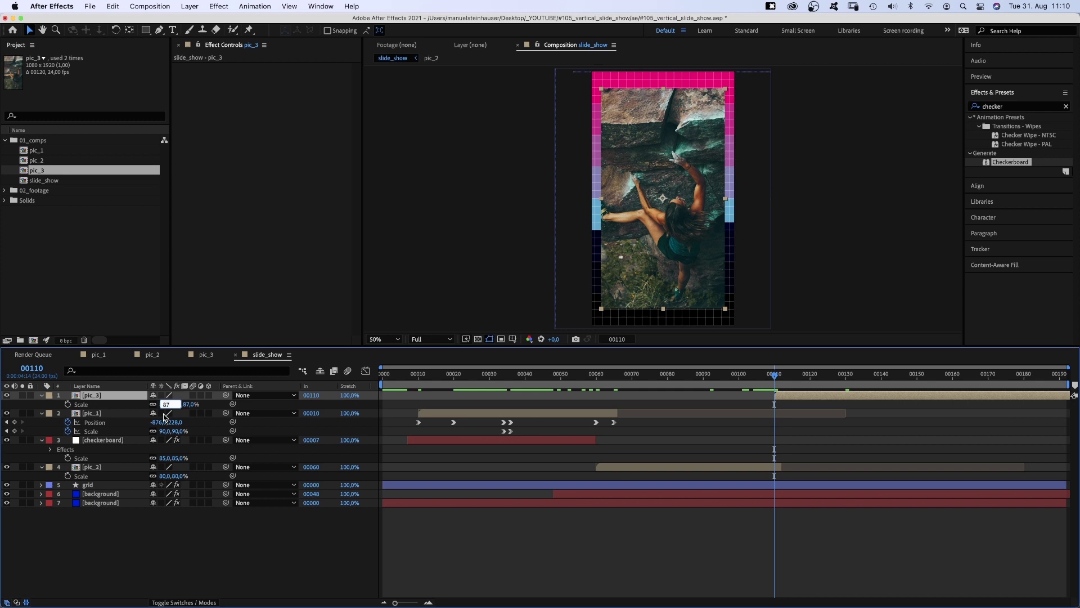
{"action": "type", "text": "15"}
{"action": "key", "text": "Return"}
{"action": "left_click", "coordinate": [68, 404]}
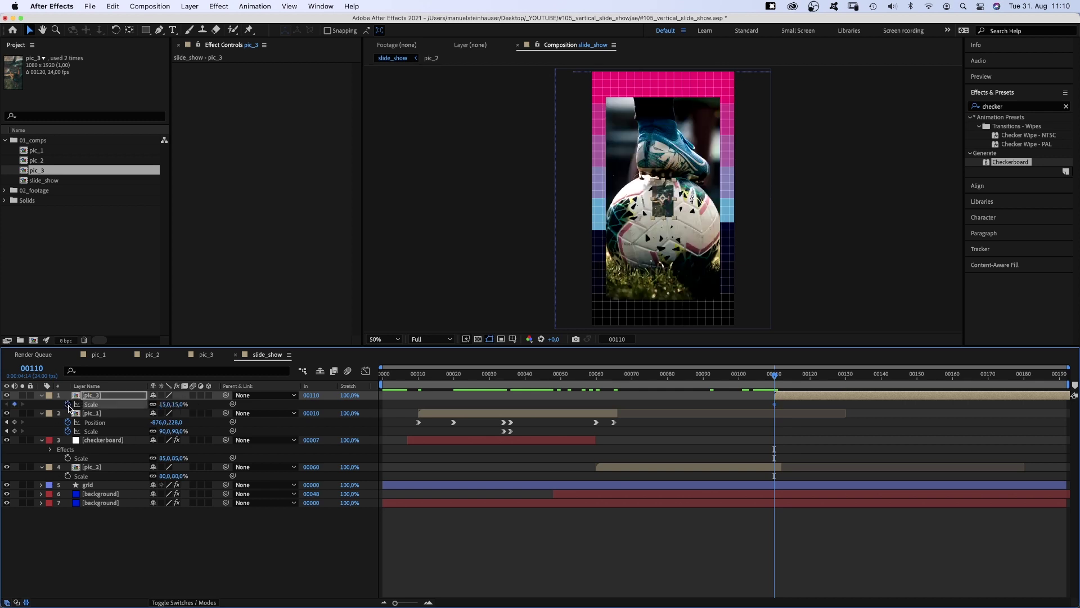
{"action": "key", "text": "super+Right"}
{"action": "key", "text": "super+Right"}
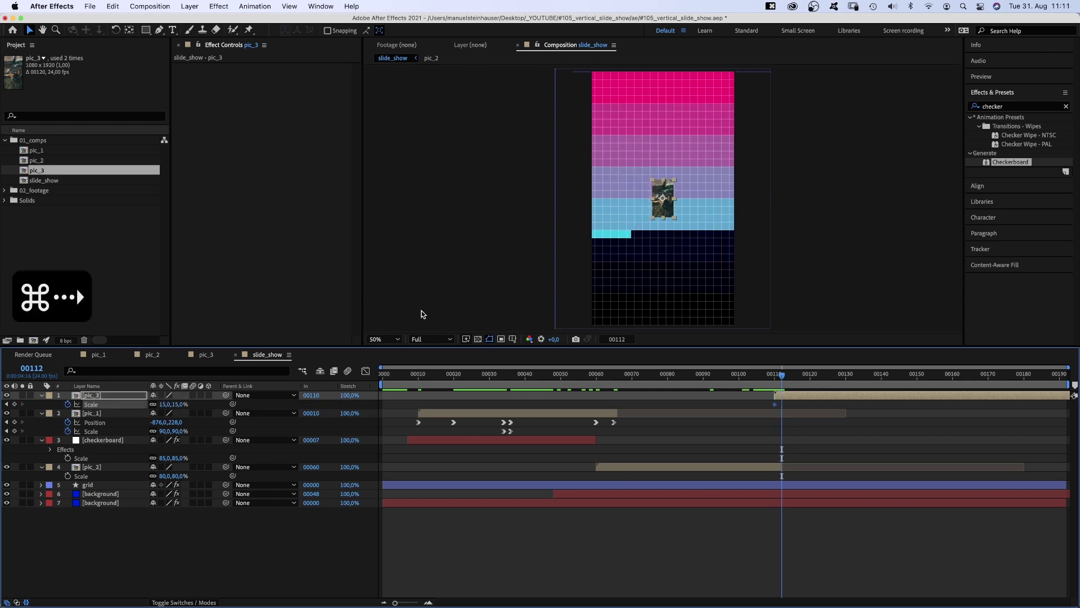
{"action": "left_click", "coordinate": [165, 405]}
{"action": "type", "text": "87"}
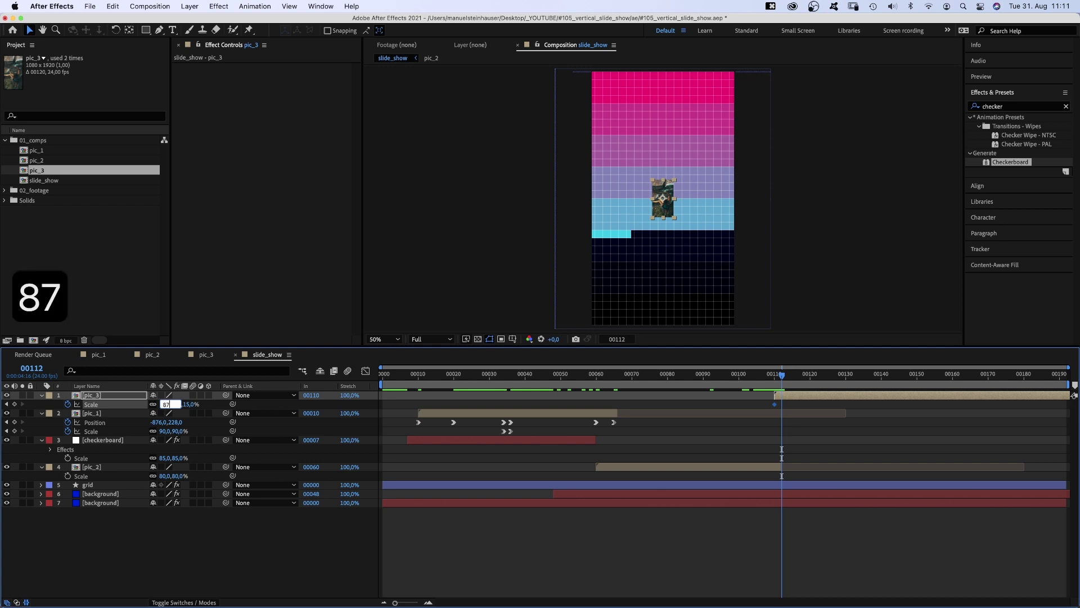
{"action": "key", "text": "Return"}
Step: Set pic_3's scale to 120% at frame 162 and preview the slideshow
{"action": "left_click_drag", "start_coordinate": [947, 378], "coordinate": [951, 387]}
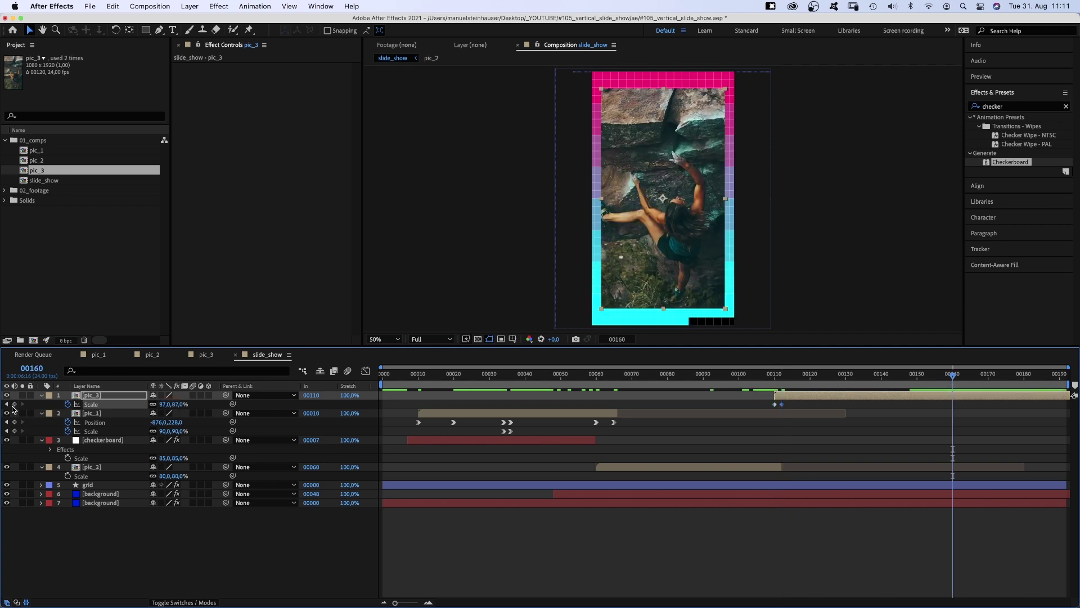
{"action": "key", "text": "super+Right"}
{"action": "key", "text": "super+Right"}
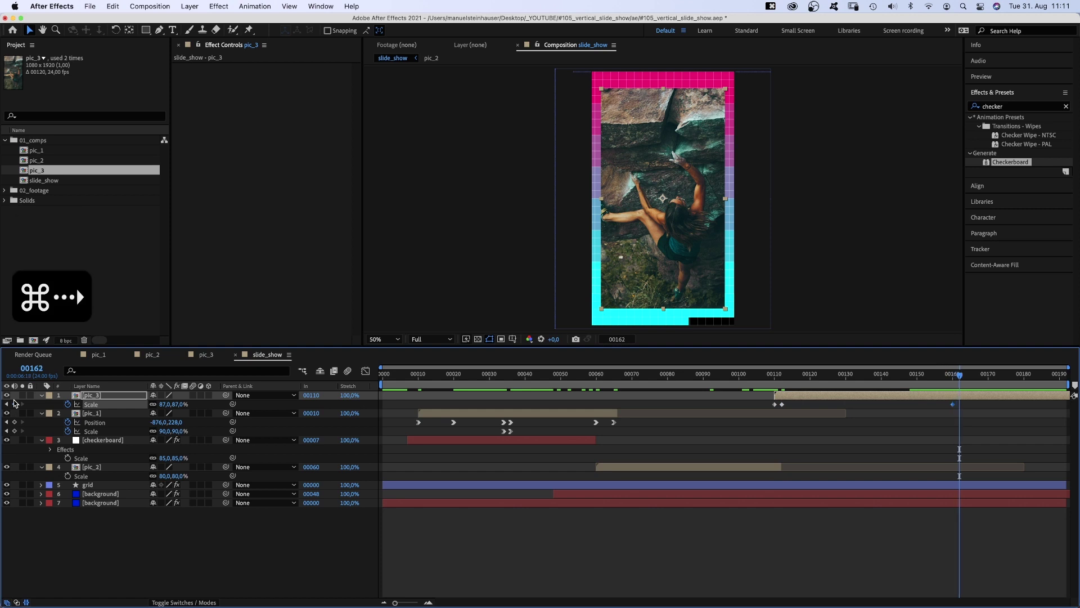
{"action": "left_click", "coordinate": [165, 405]}
{"action": "type", "text": "120"}
{"action": "key", "text": "Return"}
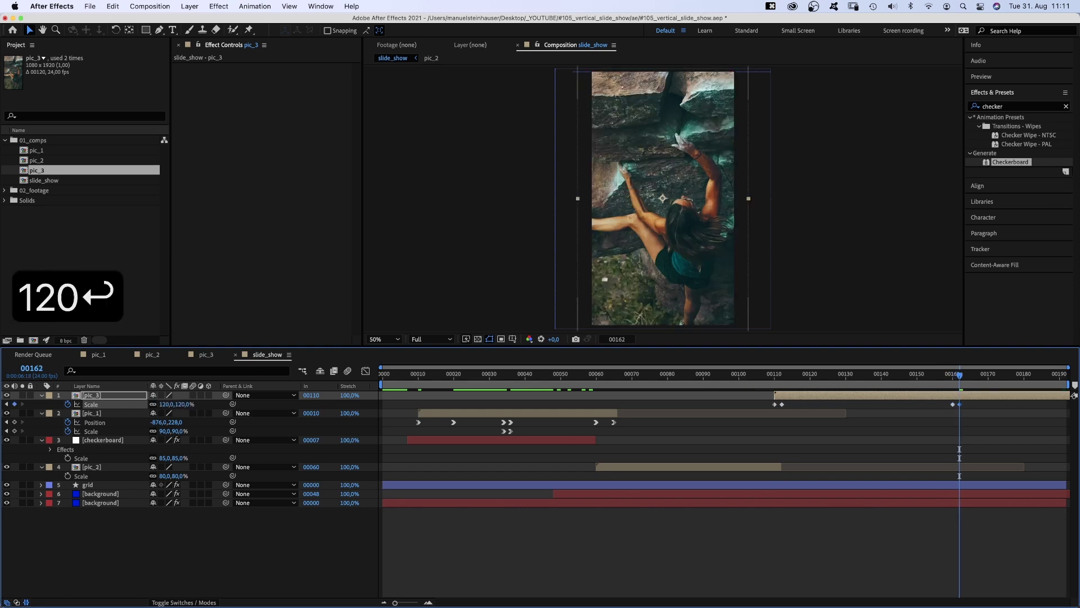
{"action": "key", "text": "0"}
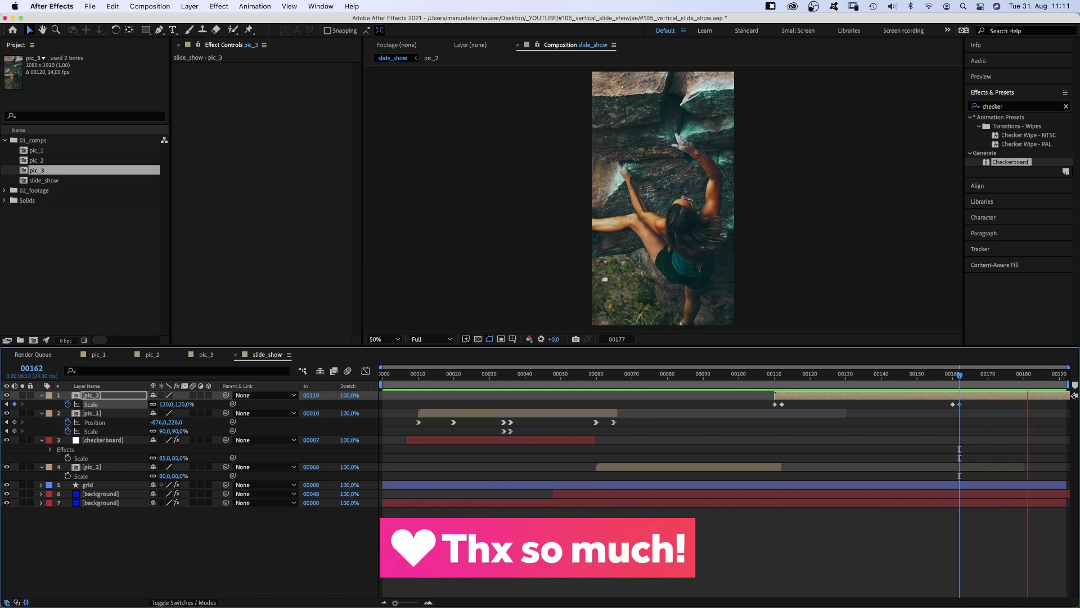
{"action": "key", "text": "space"}
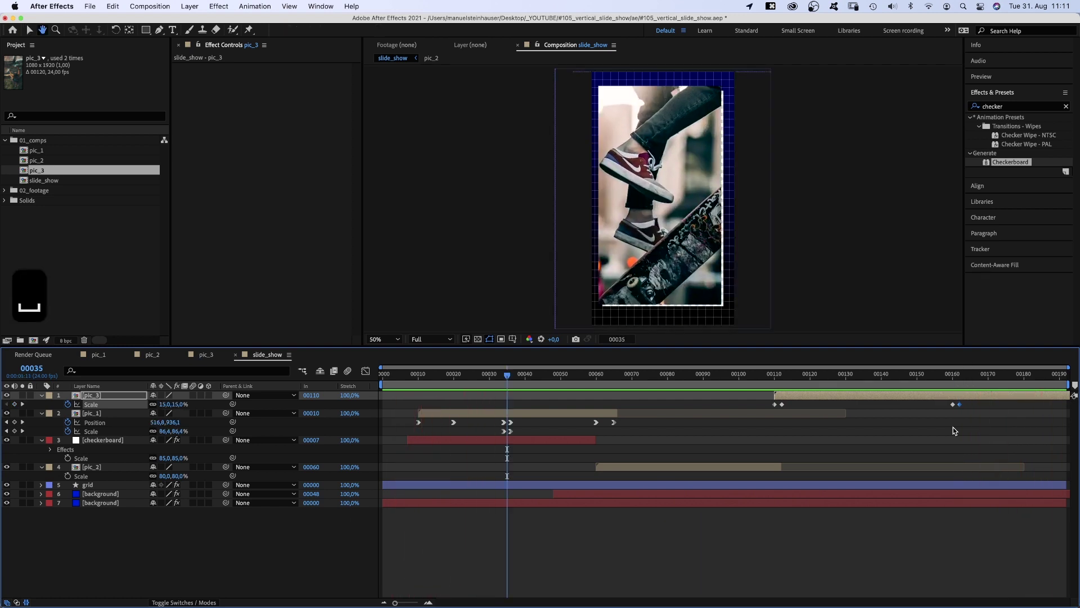
{"action": "left_click", "coordinate": [965, 496]}
{"action": "key", "text": "u"}
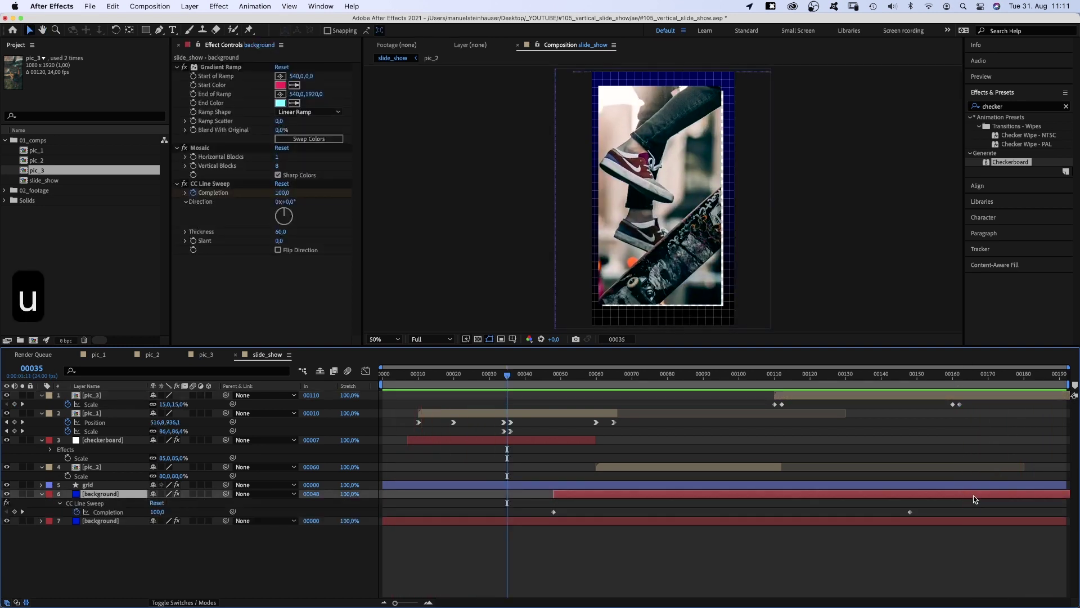
{"action": "left_click", "coordinate": [22, 512]}
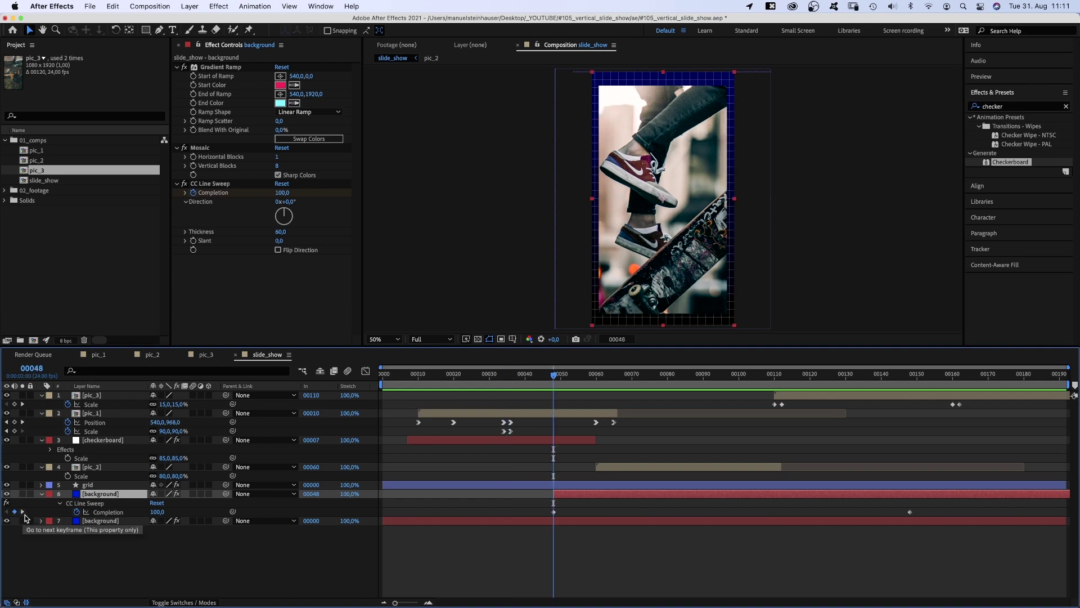
{"action": "left_click", "coordinate": [22, 512]}
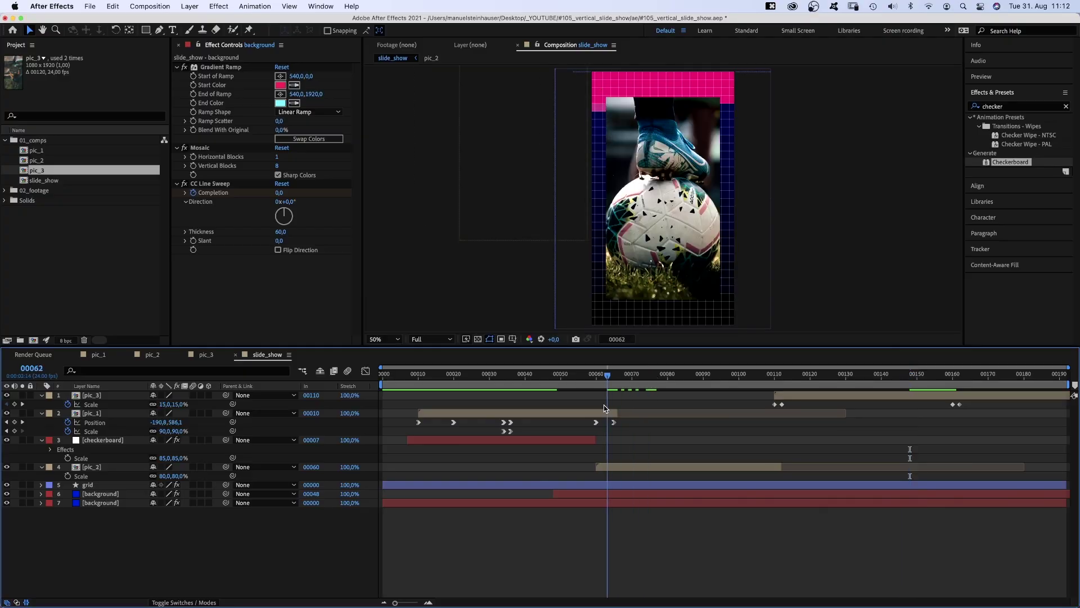
{"action": "key", "text": "j"}
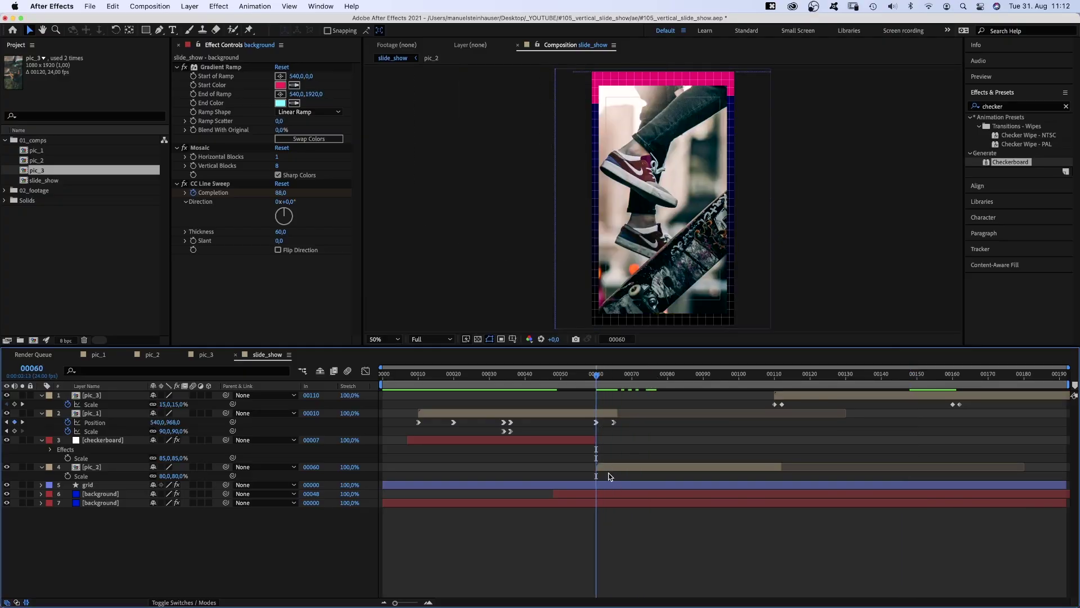
Step: Create a text layer reading 'CAPTION THIS!' on the photo
{"action": "left_click", "coordinate": [180, 45]}
{"action": "left_click", "coordinate": [173, 30]}
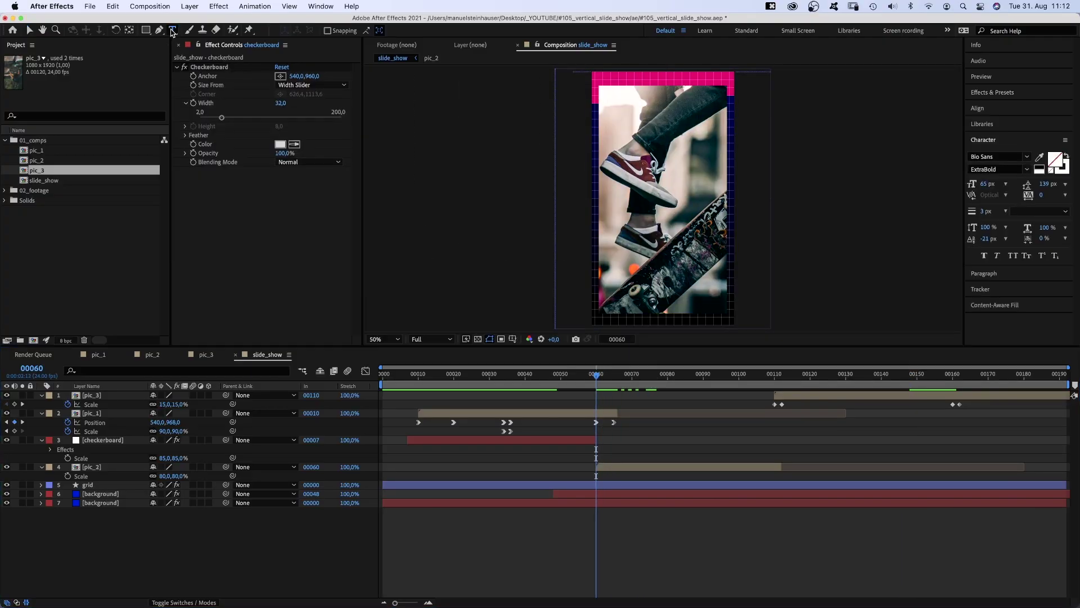
{"action": "left_click", "coordinate": [618, 209]}
{"action": "type", "text": "CAPT"}
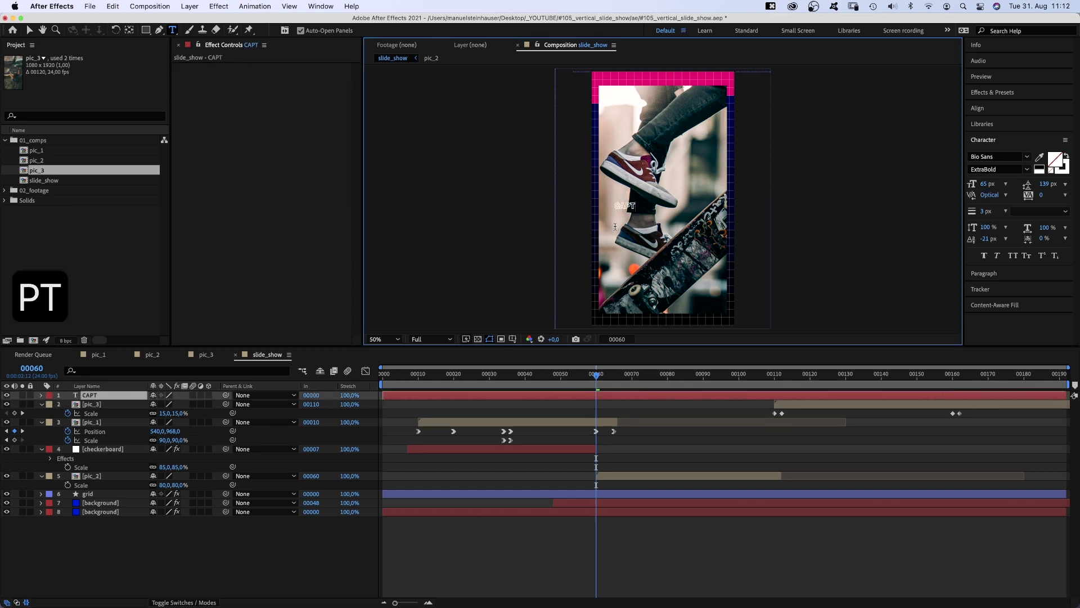
{"action": "type", "text": "ION THIS!"}
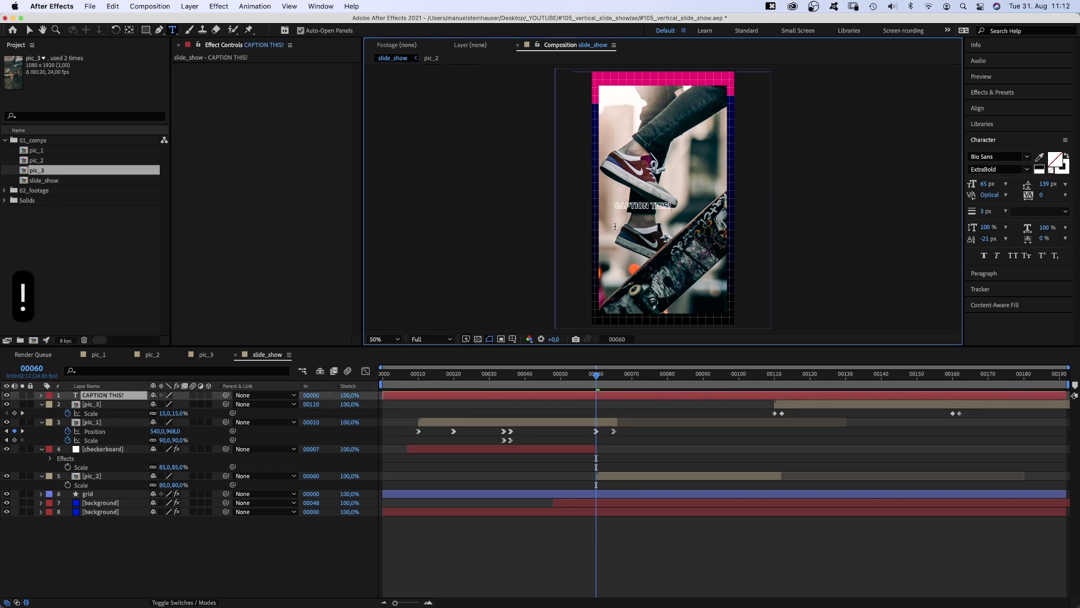
{"action": "key", "text": "KP_Enter"}
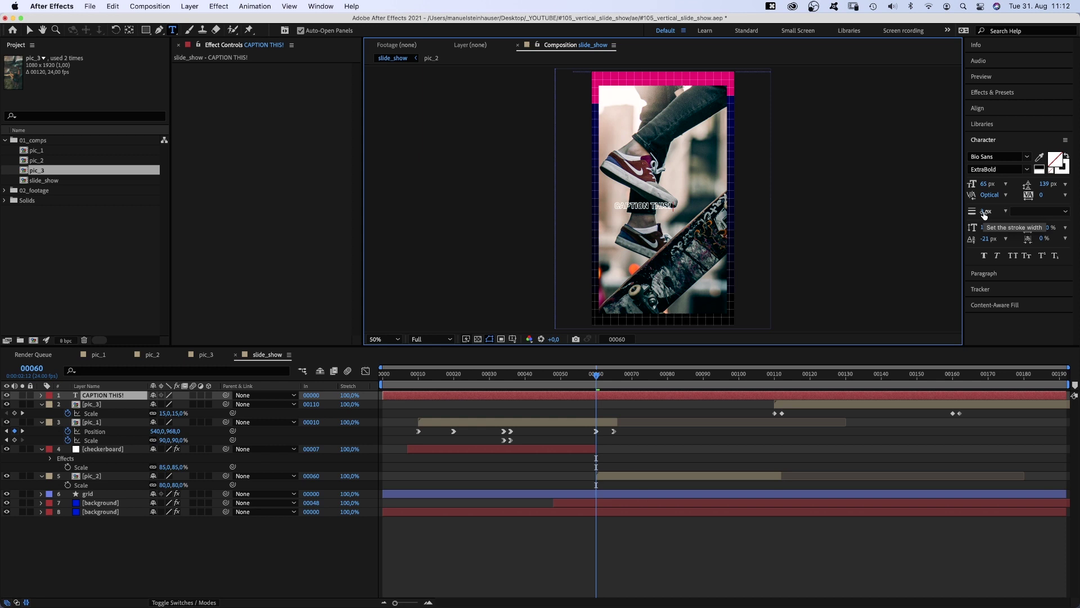
Step: Copy the caption and paste it repeatedly to extend it into one long line
{"action": "triple_click", "coordinate": [651, 209]}
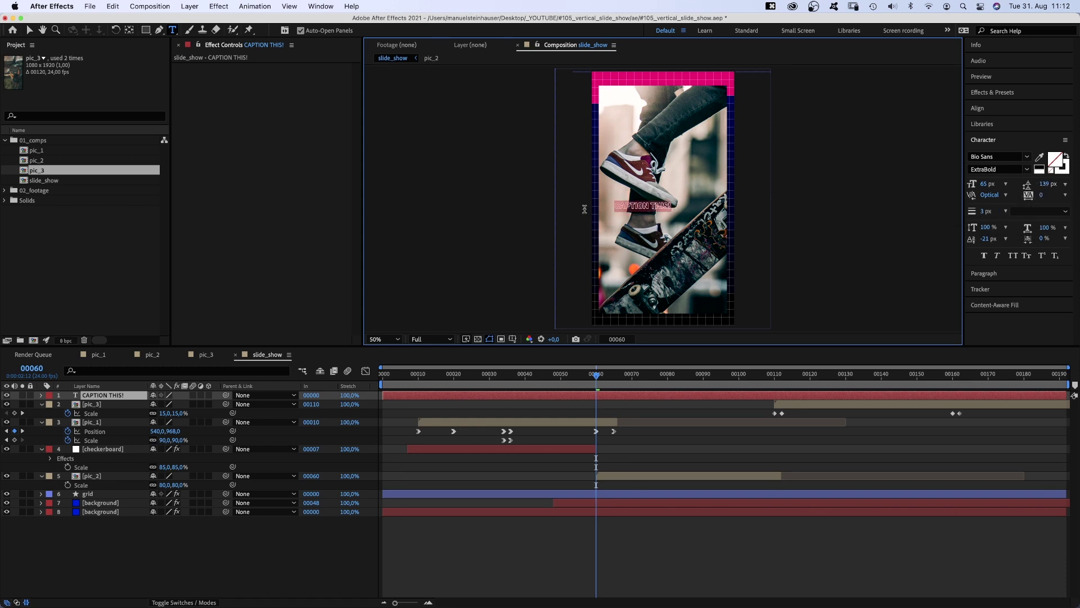
{"action": "key", "text": "super+c"}
{"action": "key", "text": "Right"}
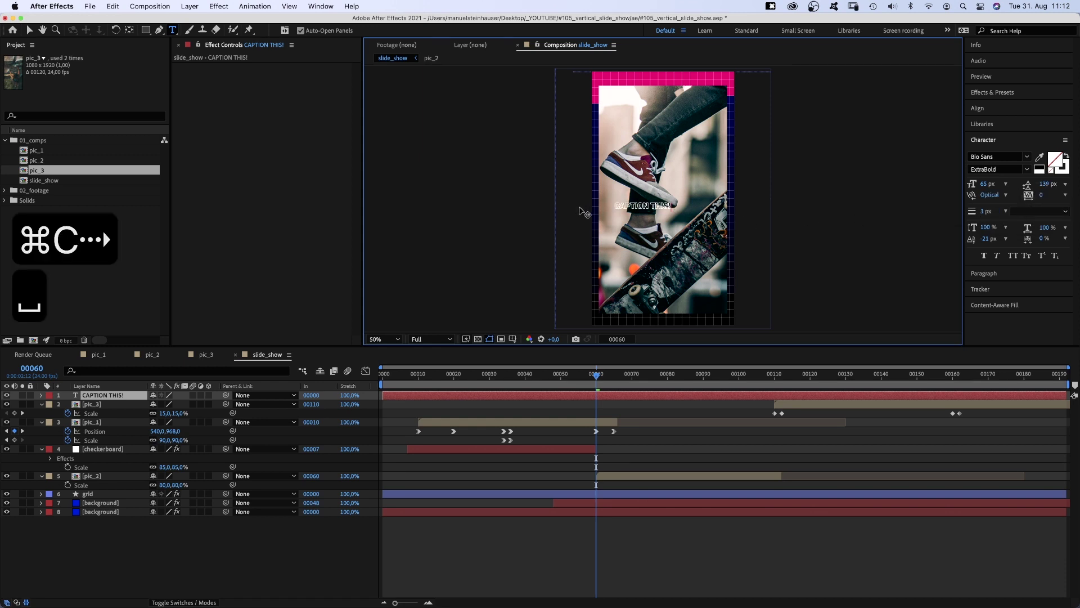
{"action": "key", "text": "super+v"}
{"action": "key", "text": "super+v"}
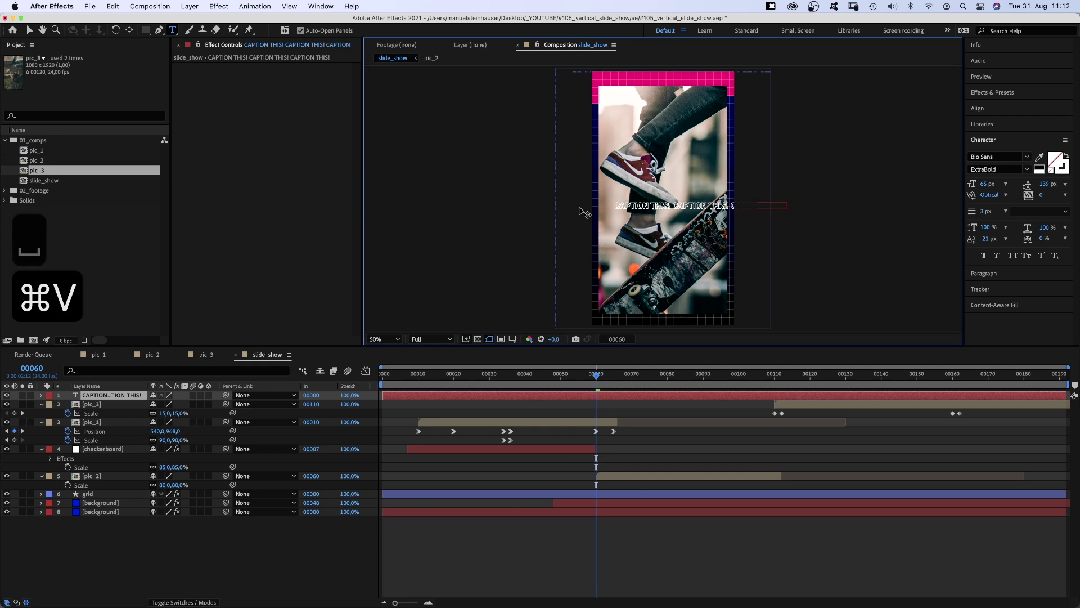
{"action": "key", "text": "super+v"}
Step: Add one more caption copy and move the caption layer beneath pic_2
{"action": "key", "text": "super+v"}
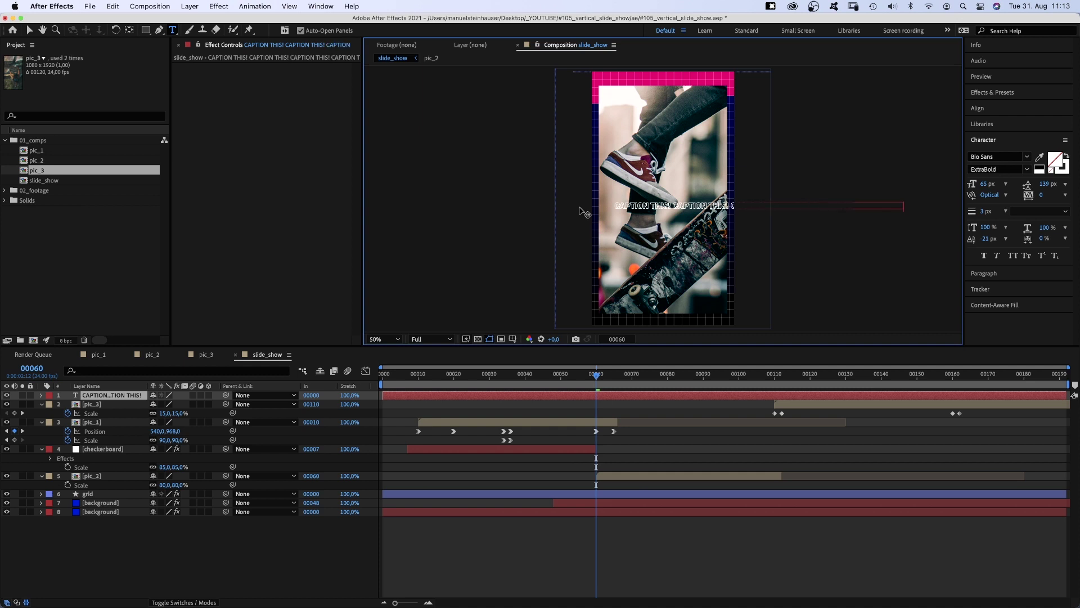
{"action": "key", "text": "super+v"}
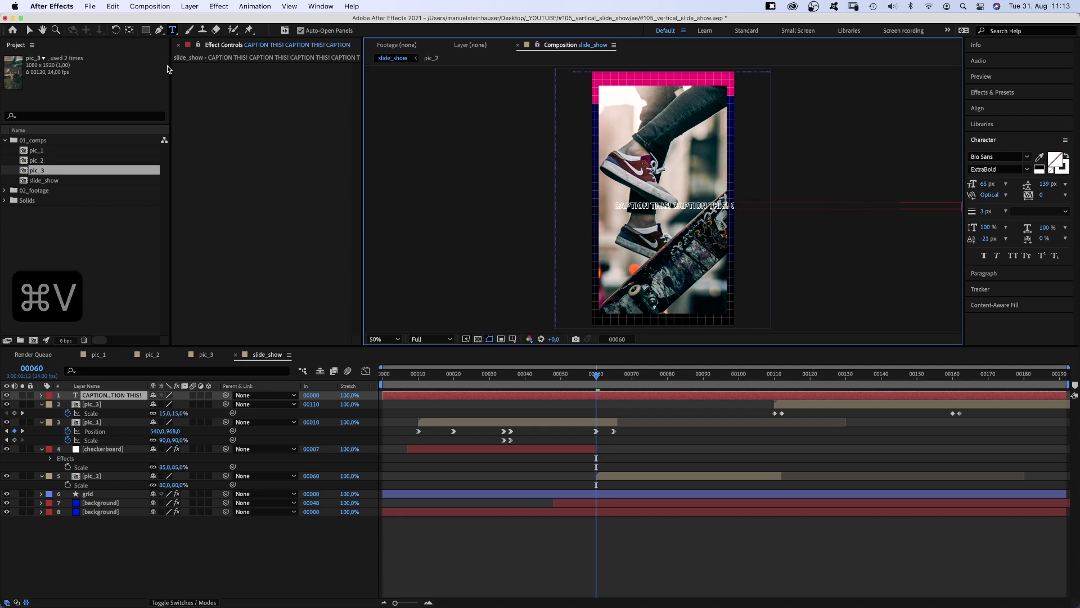
{"action": "left_click", "coordinate": [29, 31]}
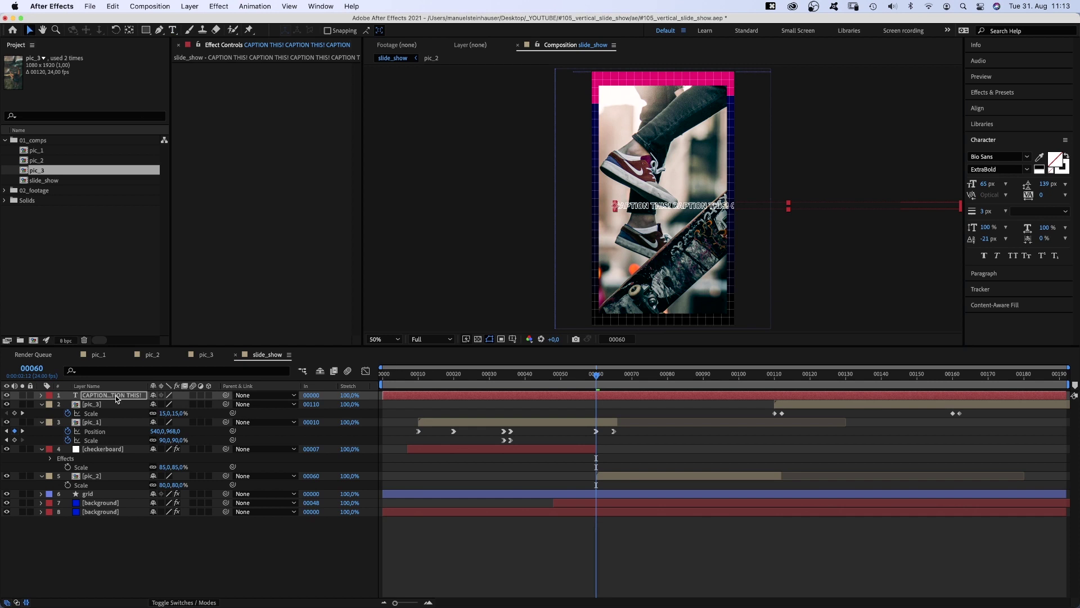
{"action": "left_click_drag", "start_coordinate": [117, 399], "coordinate": [202, 467]}
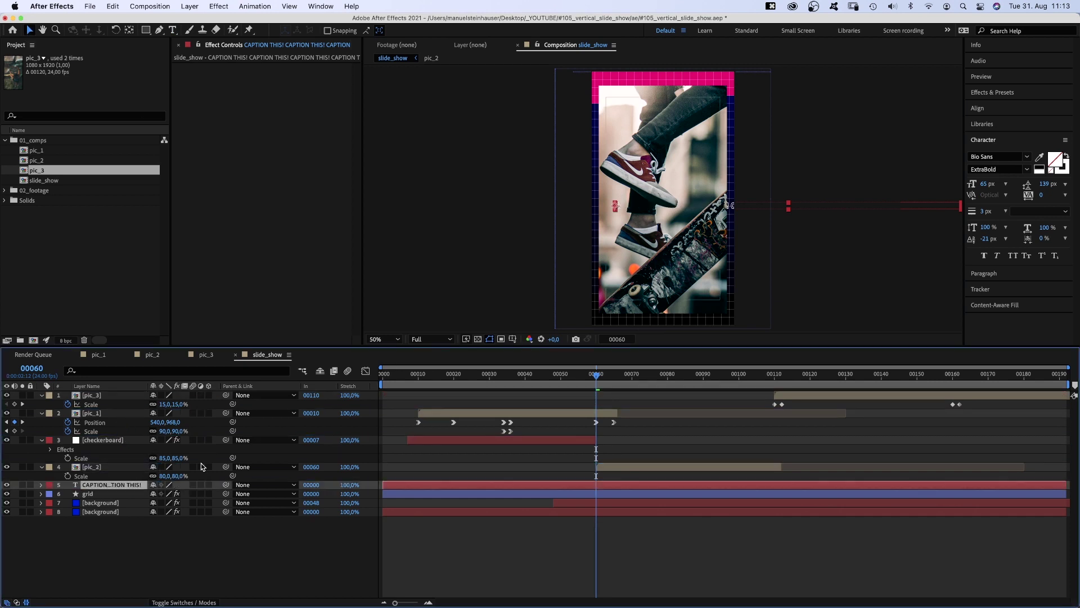
Step: Trim the caption to frames 60–112 and mask a rectangle around the photo
{"action": "left_click_drag", "start_coordinate": [383, 484], "coordinate": [597, 485]}
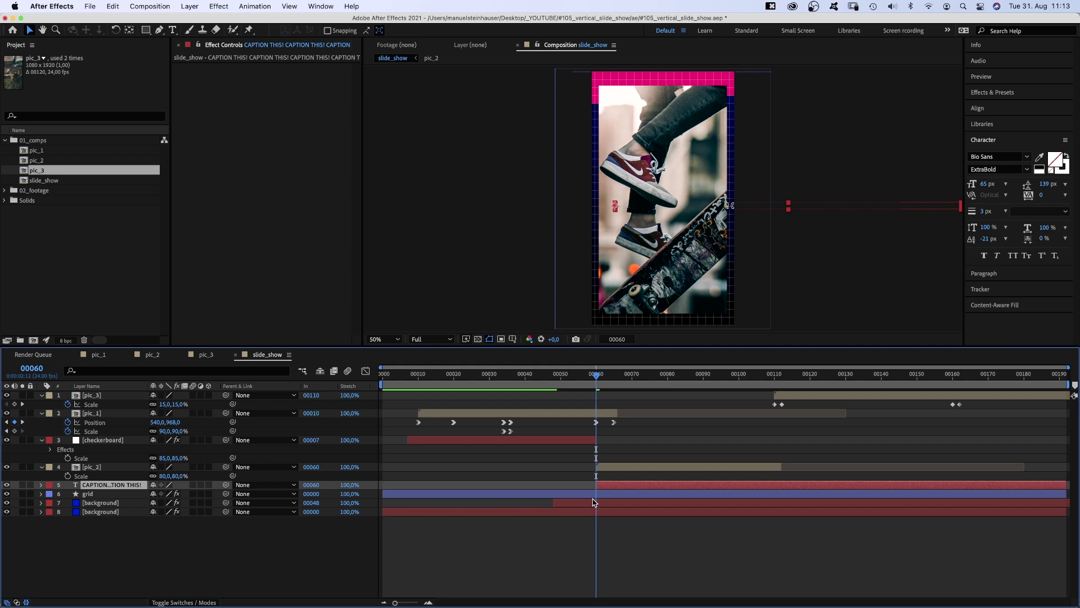
{"action": "left_click_drag", "start_coordinate": [1066, 485], "coordinate": [781, 494]}
{"action": "left_click", "coordinate": [145, 30]}
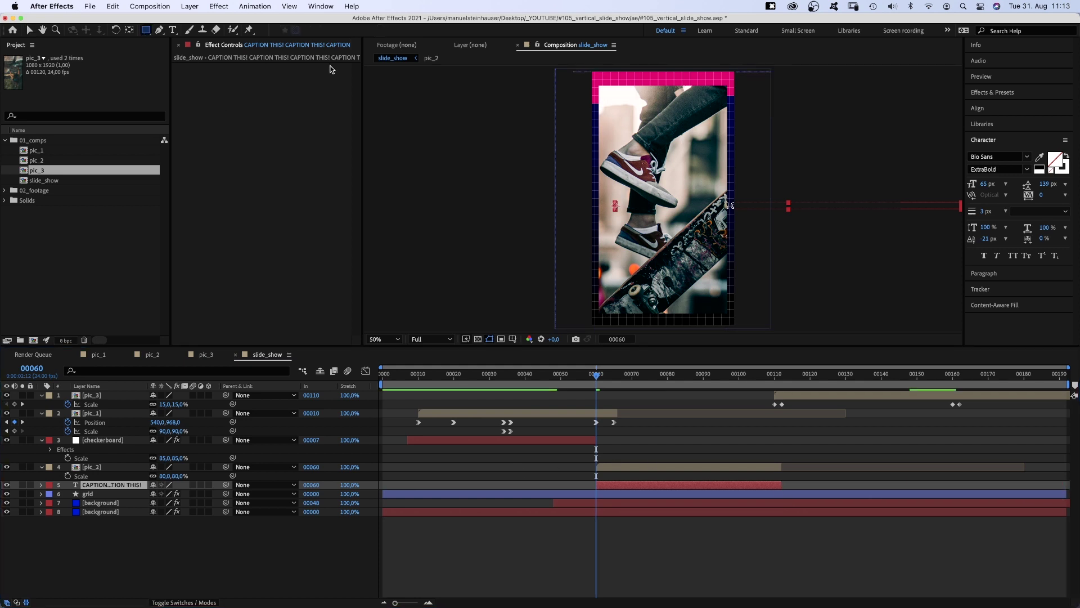
{"action": "left_click_drag", "start_coordinate": [598, 85], "coordinate": [728, 314]}
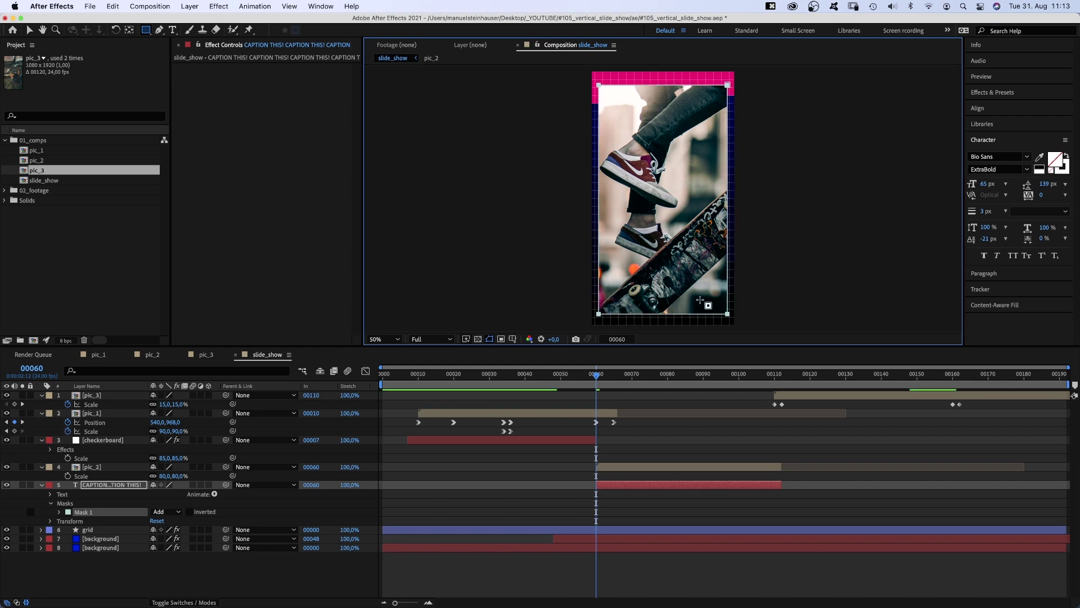
Step: Set the caption's path to Mask 1 with Force Alignment on
{"action": "left_click", "coordinate": [50, 494]}
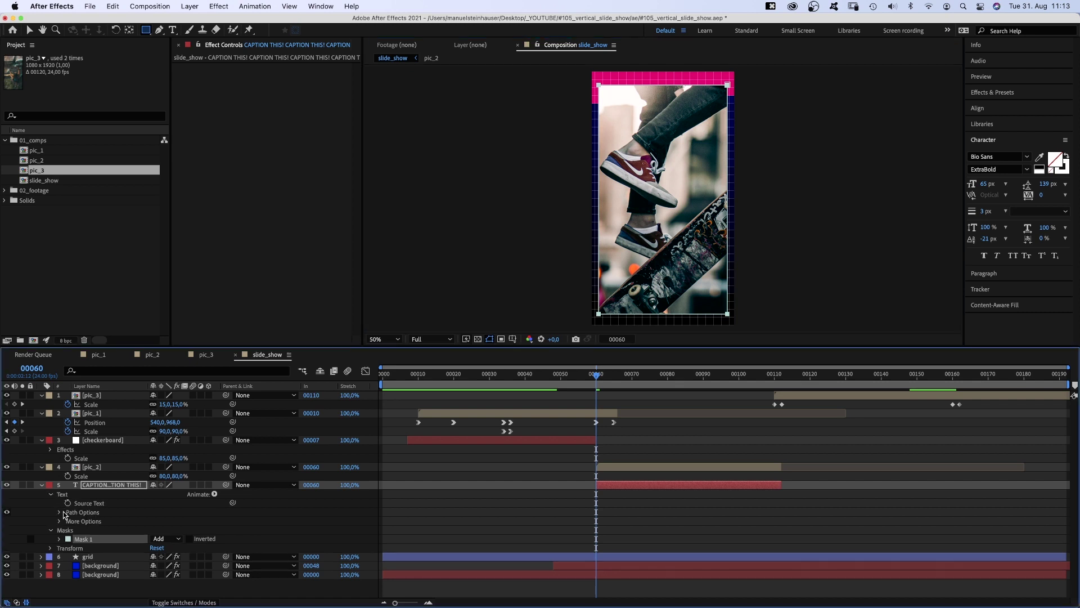
{"action": "left_click", "coordinate": [60, 512]}
{"action": "left_click", "coordinate": [172, 521]}
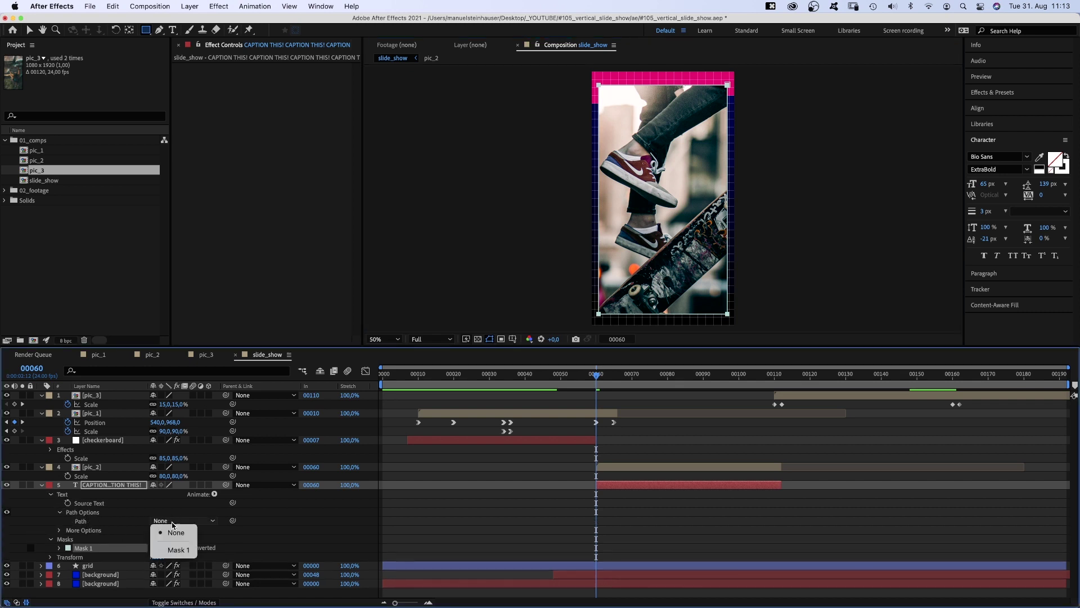
{"action": "left_click", "coordinate": [175, 551]}
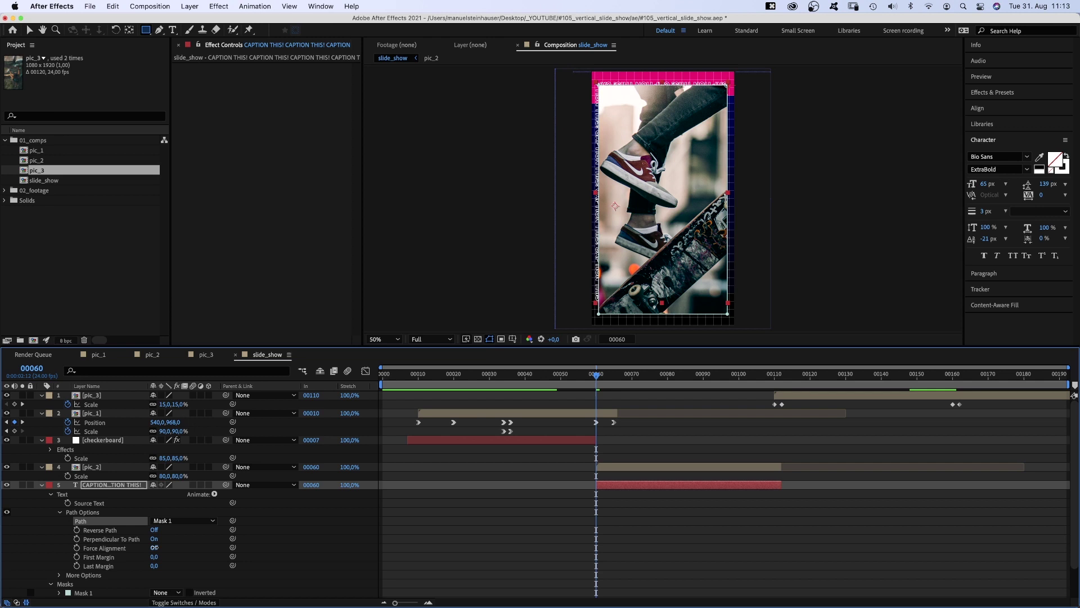
{"action": "left_click", "coordinate": [154, 548]}
Step: Enlarge the mask path with Free Transform so the text frames the photo
{"action": "left_click", "coordinate": [60, 593]}
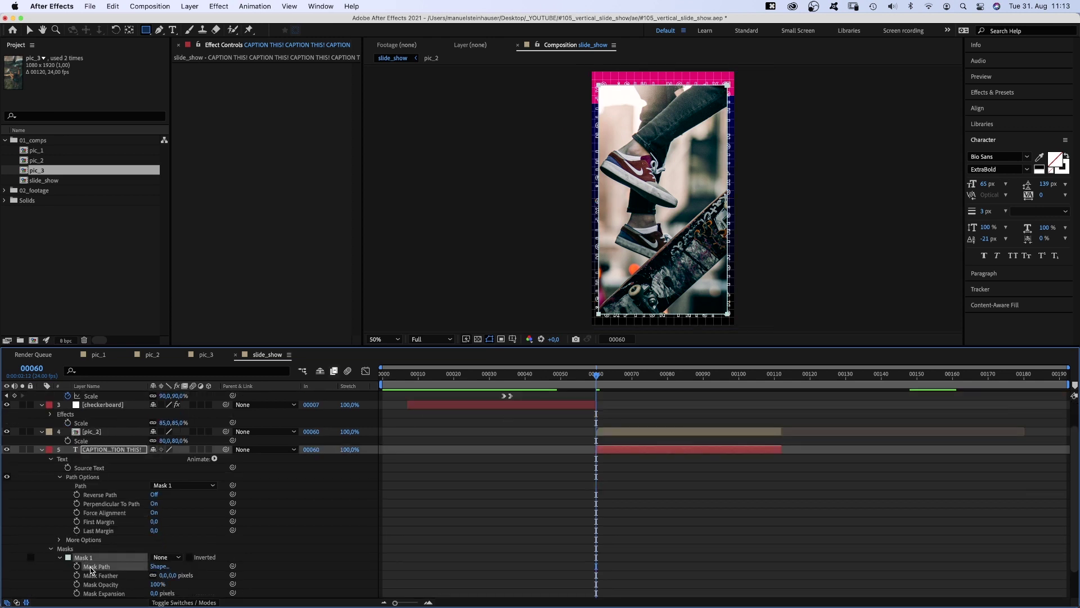
{"action": "key", "text": "super+t"}
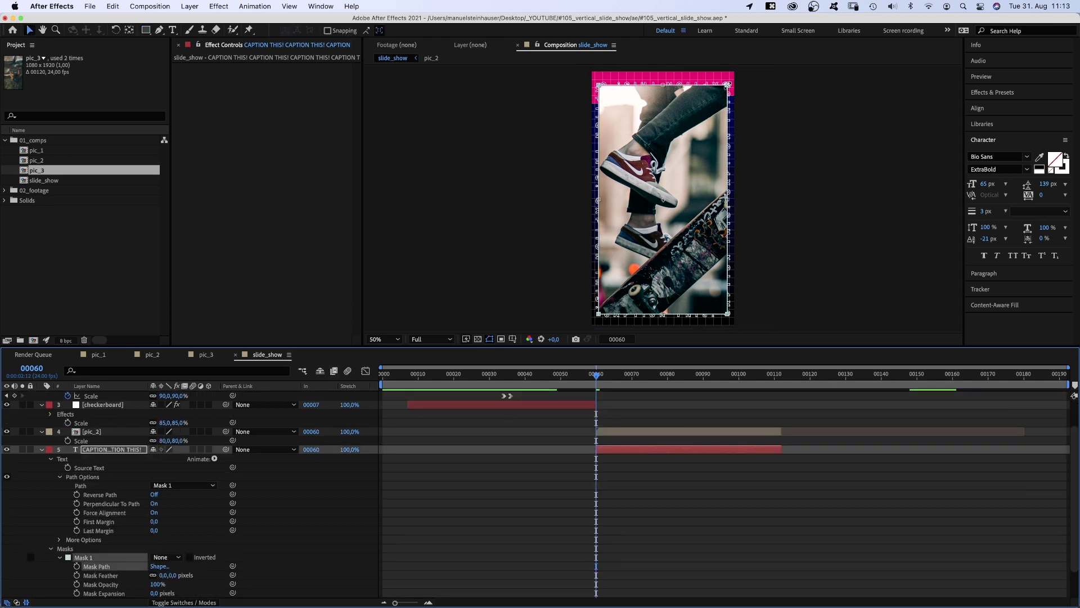
{"action": "left_click_drag", "start_coordinate": [727, 84], "coordinate": [735, 82]}
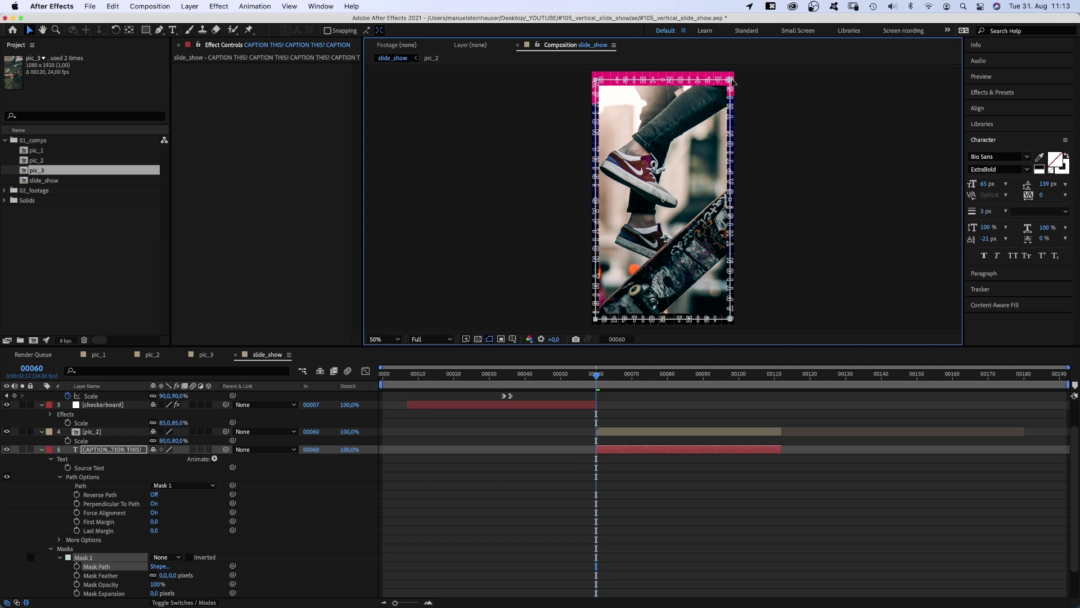
{"action": "key", "text": "Return"}
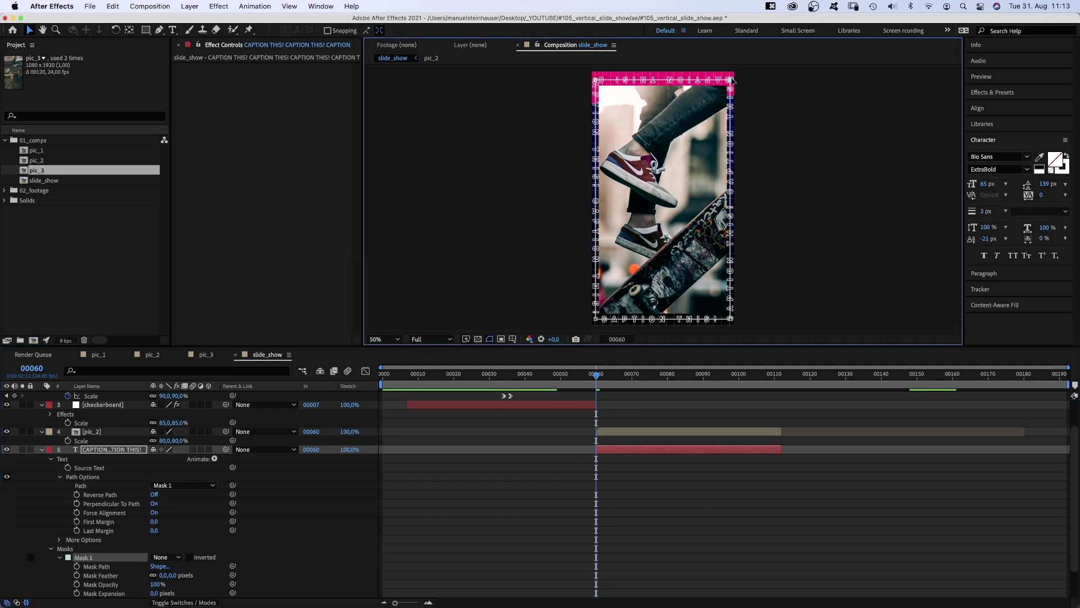
Step: At frame 68, raise the mask's bottom edge slightly
{"action": "left_click", "coordinate": [615, 377]}
{"action": "left_click_drag", "start_coordinate": [616, 378], "coordinate": [623, 377]}
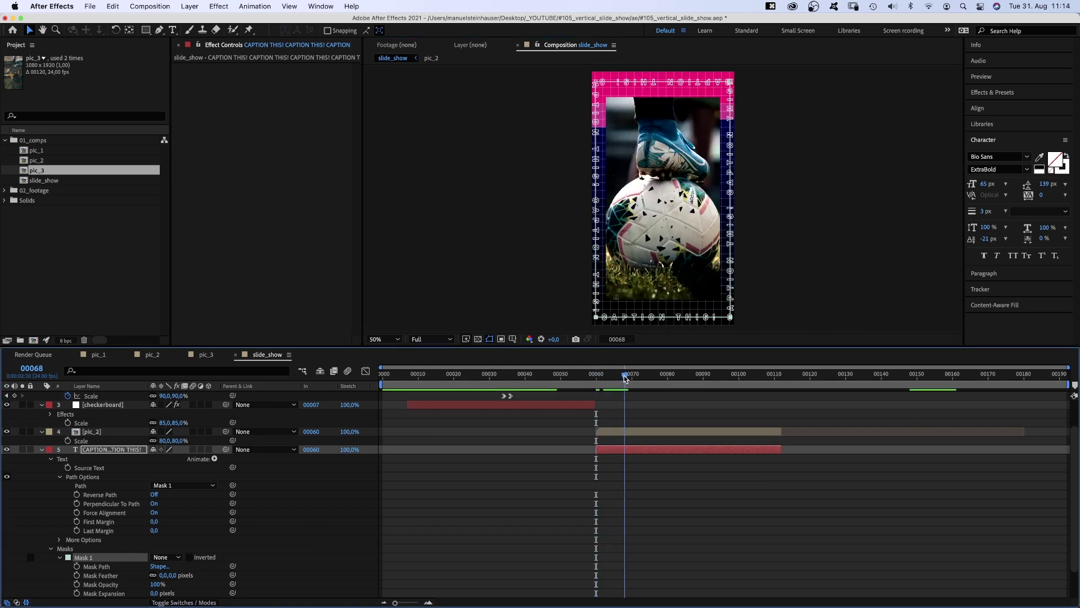
{"action": "left_click", "coordinate": [139, 565]}
{"action": "key", "text": "super+v"}
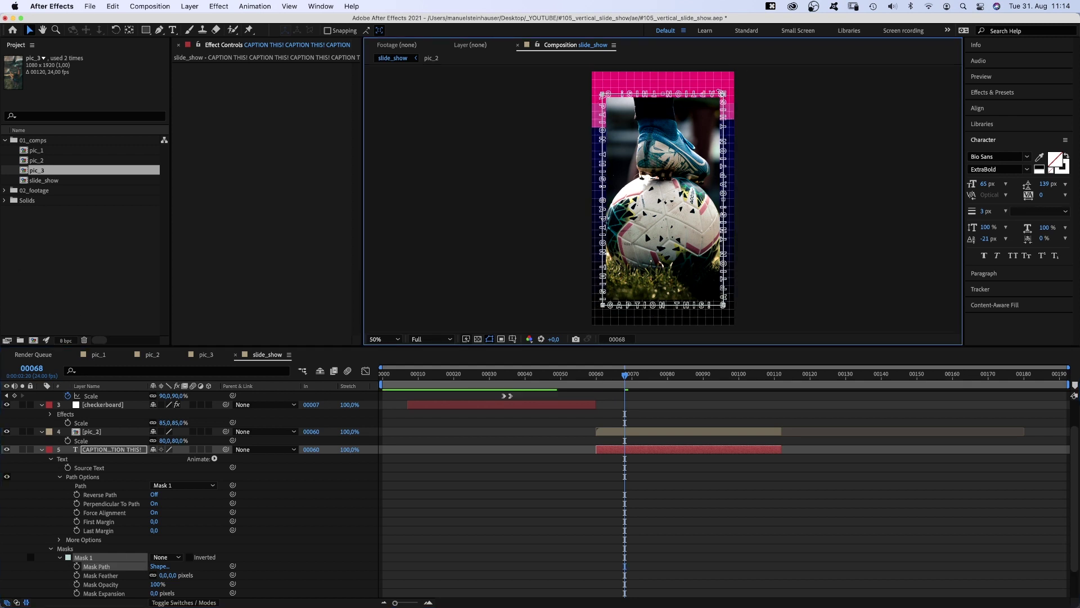
{"action": "left_click_drag", "start_coordinate": [725, 311], "coordinate": [725, 309]}
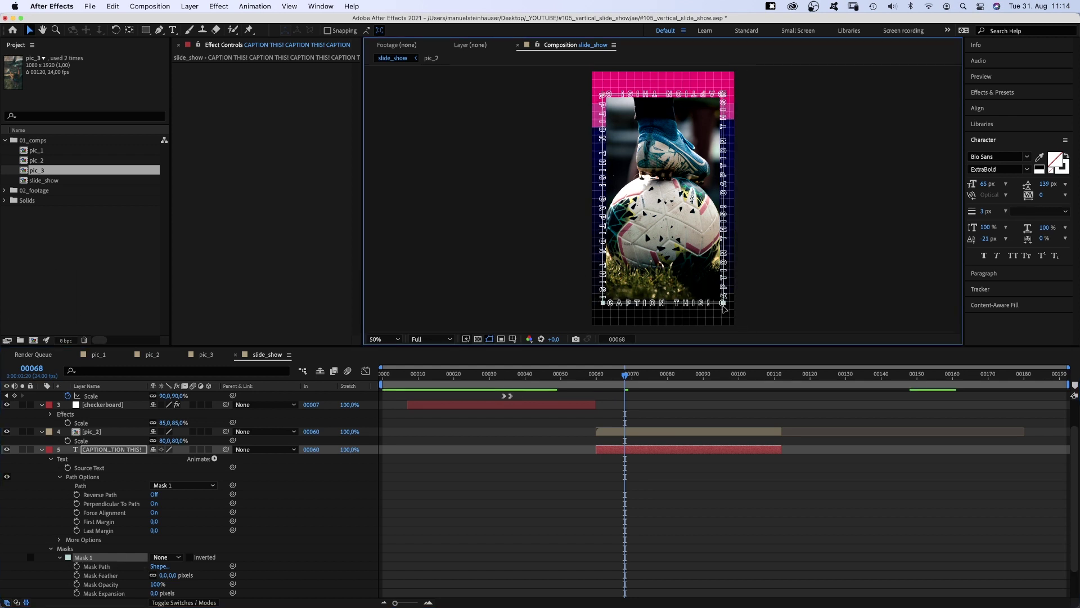
{"action": "key", "text": "Return"}
Step: Preview the caption, then set First and Last Margin keyframes at 0 at frame 60
{"action": "key", "text": "space"}
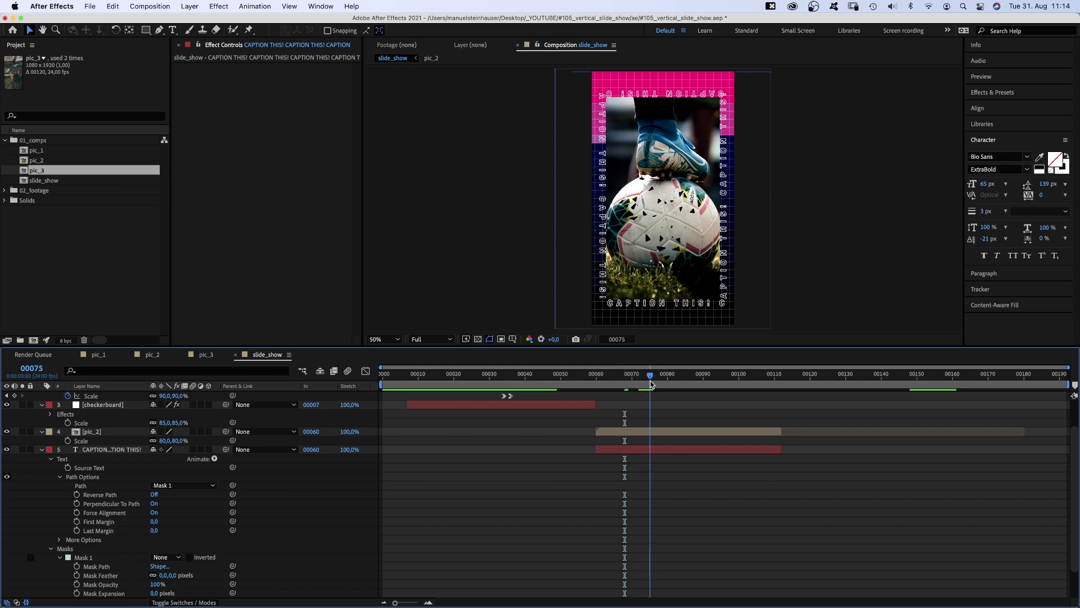
{"action": "key", "text": "space"}
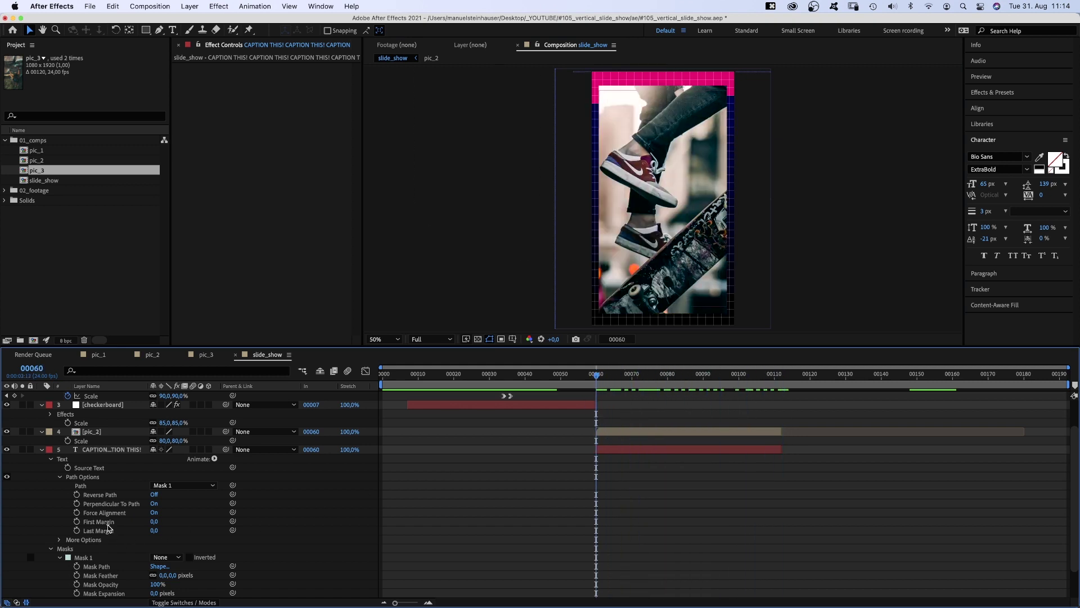
{"action": "left_click", "coordinate": [77, 522]}
{"action": "left_click", "coordinate": [77, 530]}
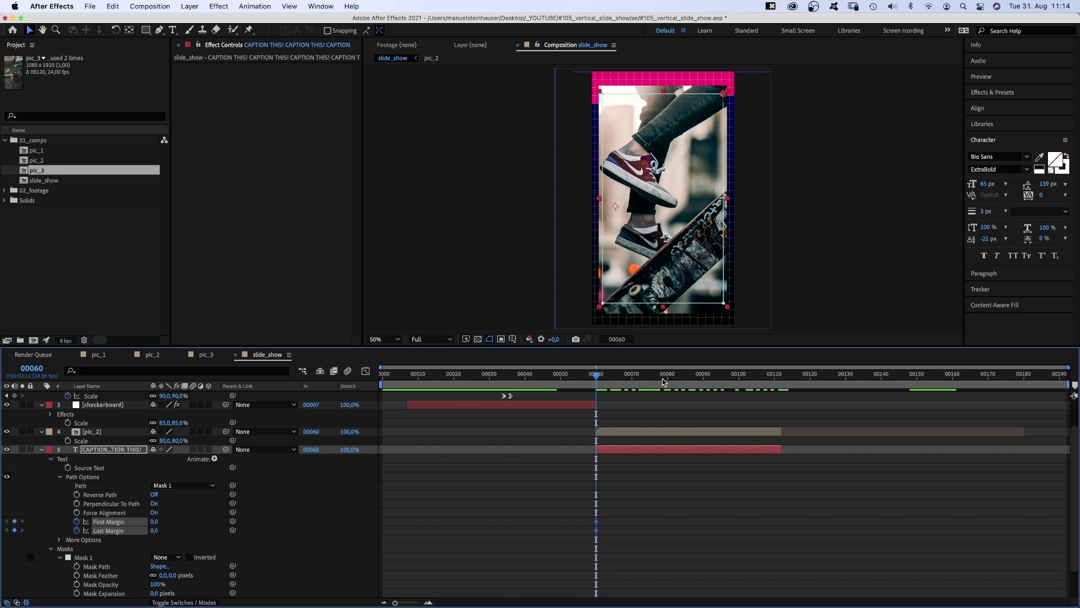
Step: Set First and Last Margin both to 135 at frame 111 and check the scroll
{"action": "left_click_drag", "start_coordinate": [746, 374], "coordinate": [779, 374]}
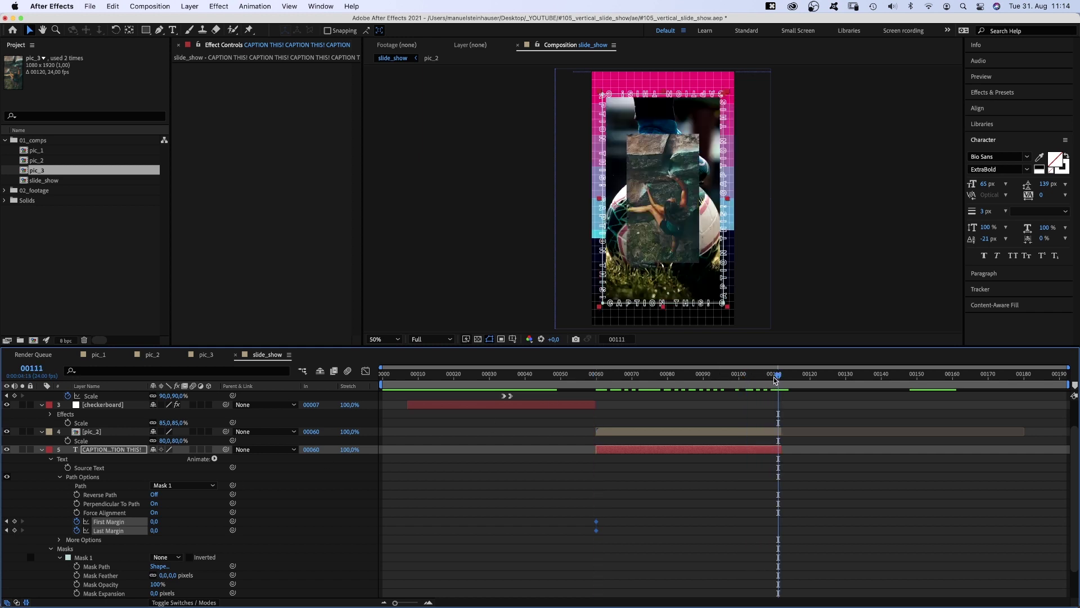
{"action": "left_click_drag", "start_coordinate": [155, 522], "coordinate": [158, 522]}
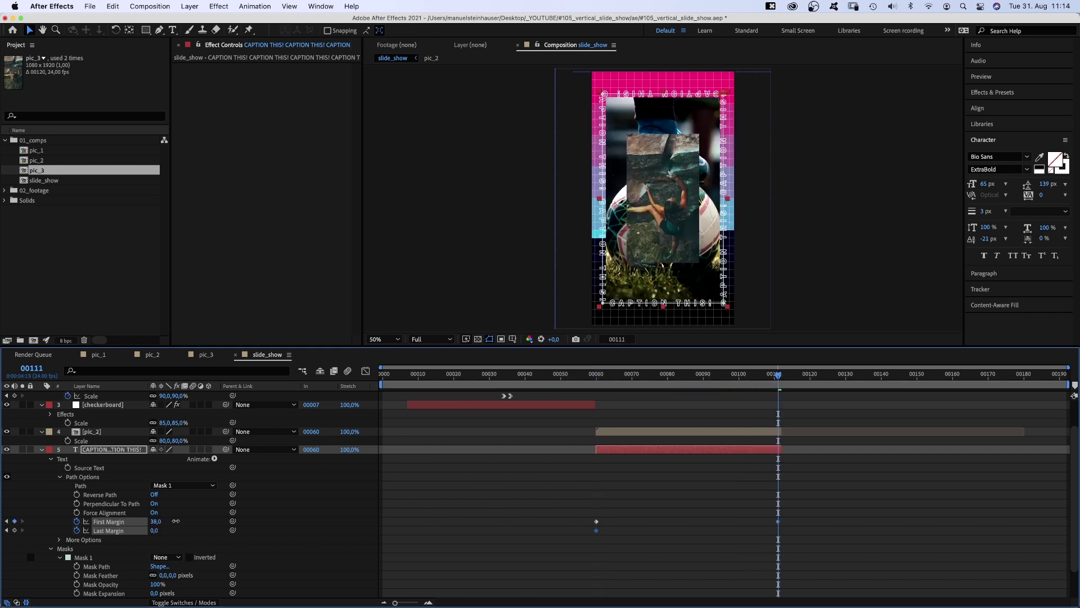
{"action": "left_click", "coordinate": [155, 521]}
{"action": "type", "text": "135"}
{"action": "key", "text": "Tab"}
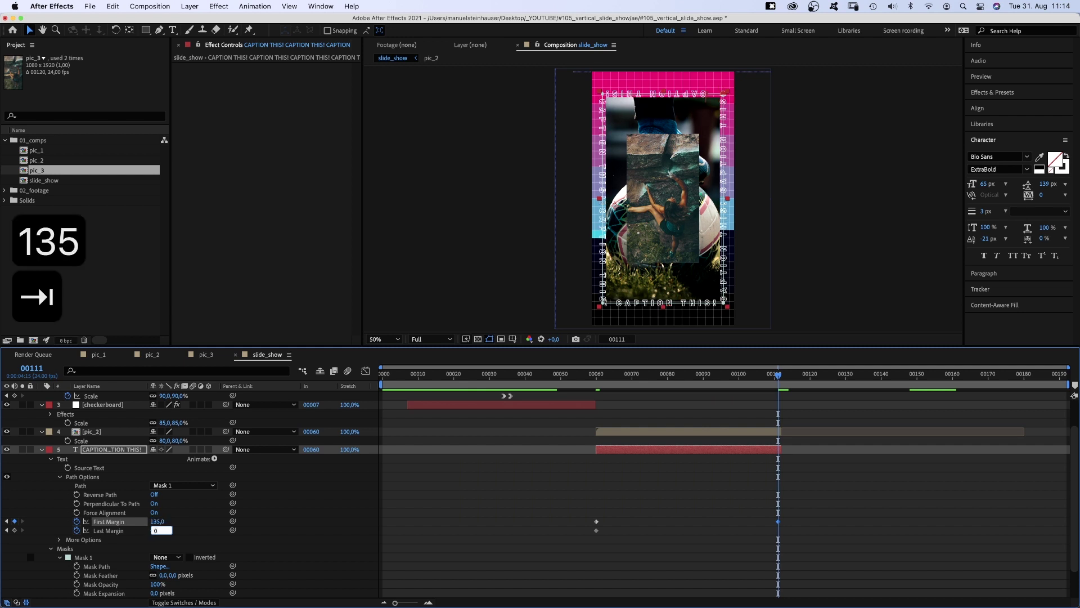
{"action": "type", "text": "135"}
{"action": "key", "text": "Return"}
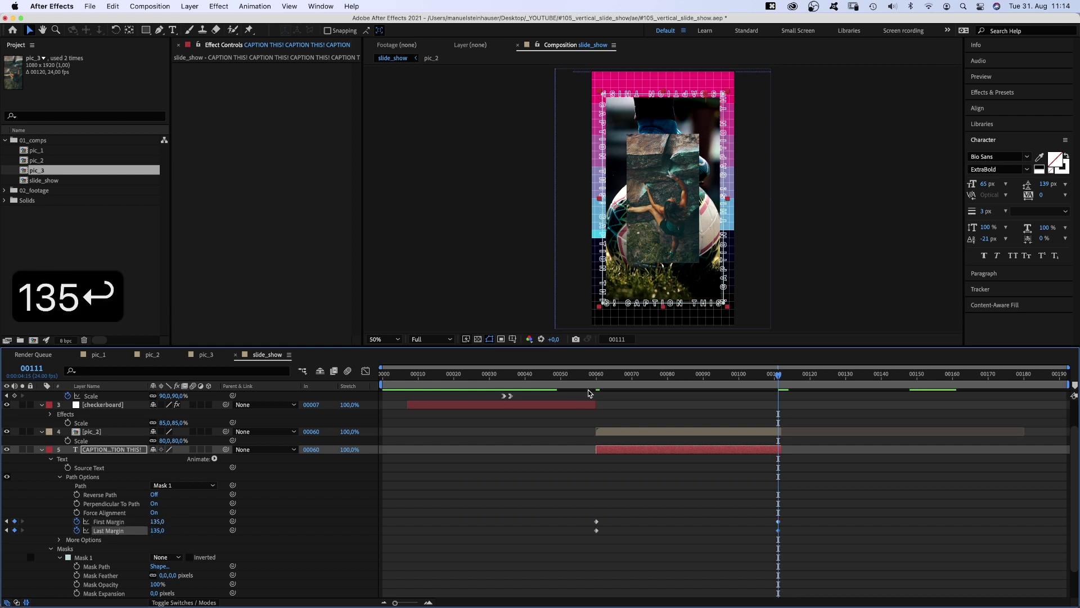
{"action": "left_click_drag", "start_coordinate": [595, 386], "coordinate": [680, 387]}
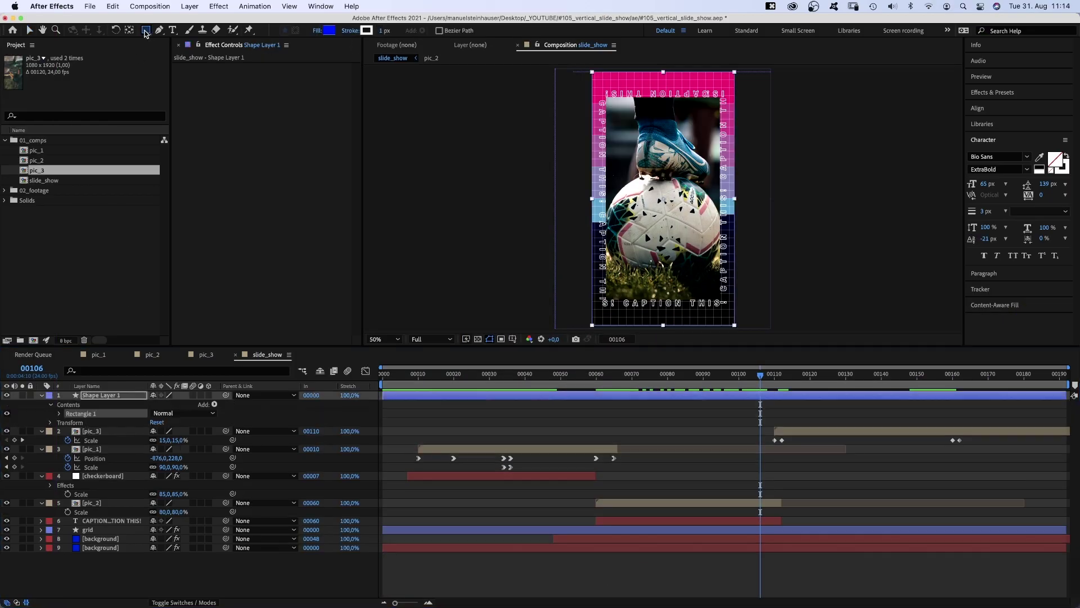
Step: Place Shape Layer 1 below the caption layer and trim it to frames 60–113
{"action": "key", "text": "v"}
{"action": "left_click", "coordinate": [99, 395]}
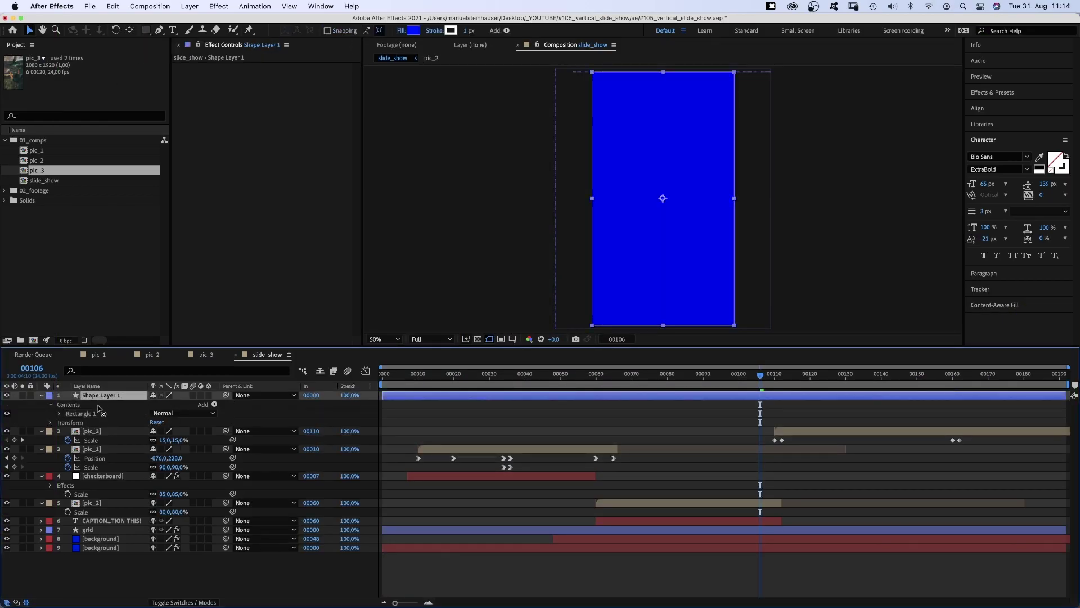
{"action": "left_click_drag", "start_coordinate": [99, 408], "coordinate": [107, 522]}
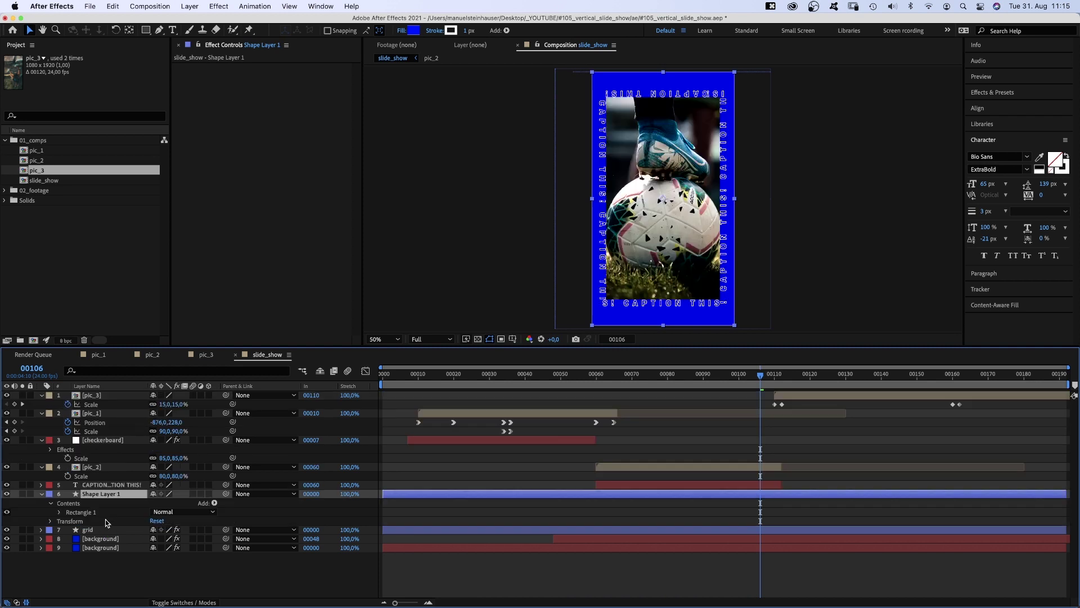
{"action": "left_click_drag", "start_coordinate": [381, 495], "coordinate": [593, 506]}
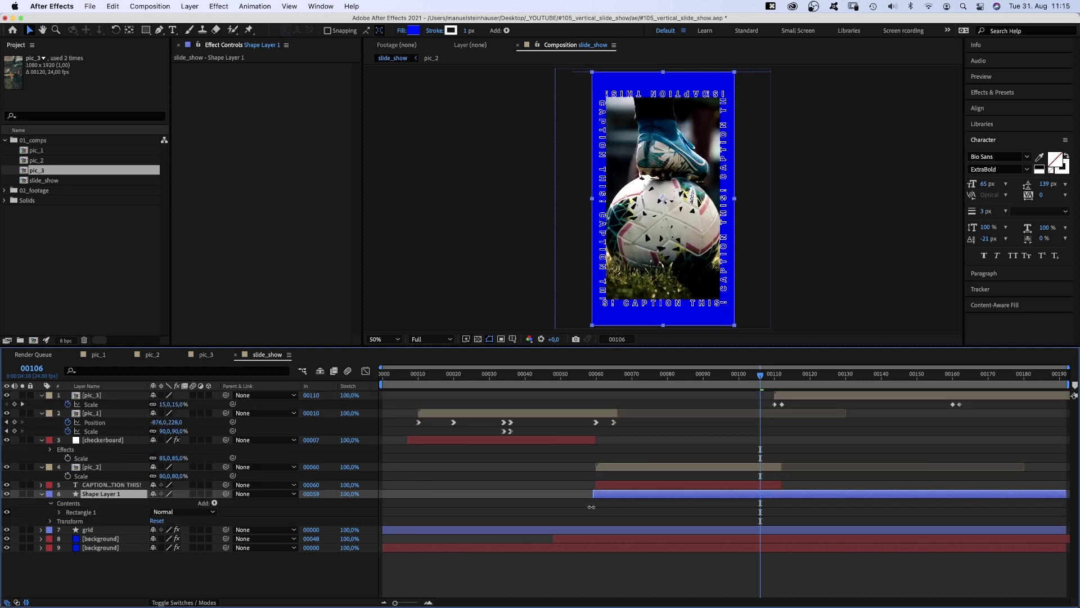
{"action": "left_click_drag", "start_coordinate": [1054, 494], "coordinate": [786, 503]}
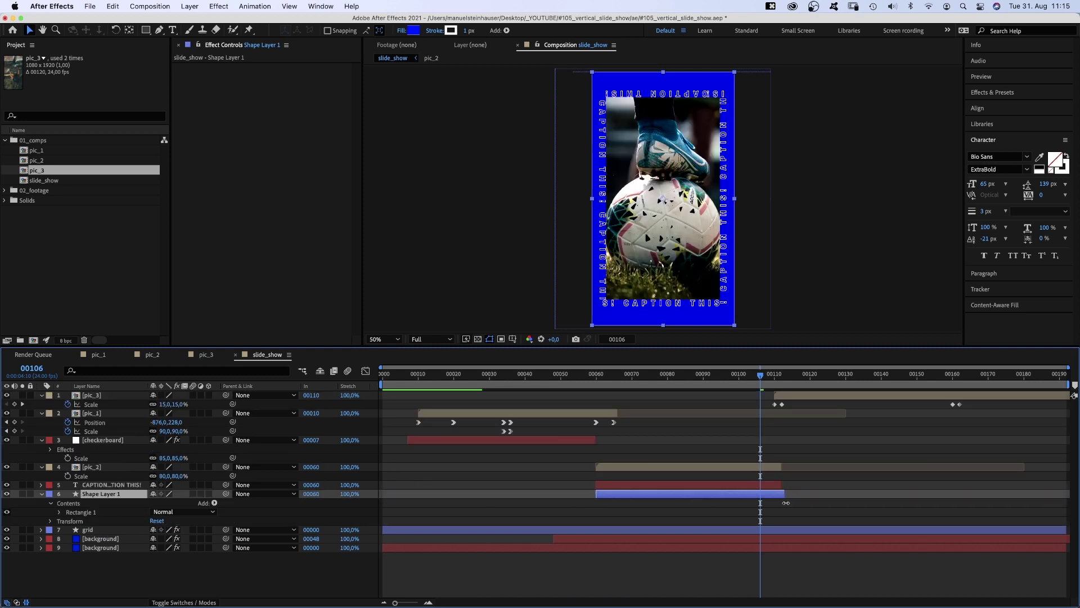
Step: Keep the blue fill and shrink the rectangle inward at top, bottom and sides
{"action": "left_click", "coordinate": [413, 30]}
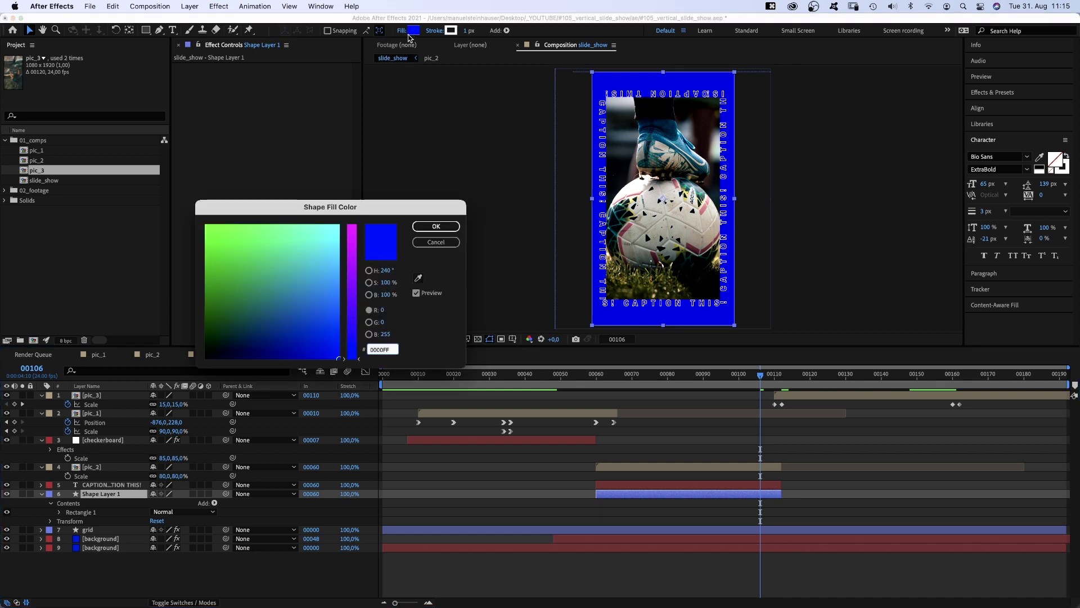
{"action": "left_click", "coordinate": [435, 227]}
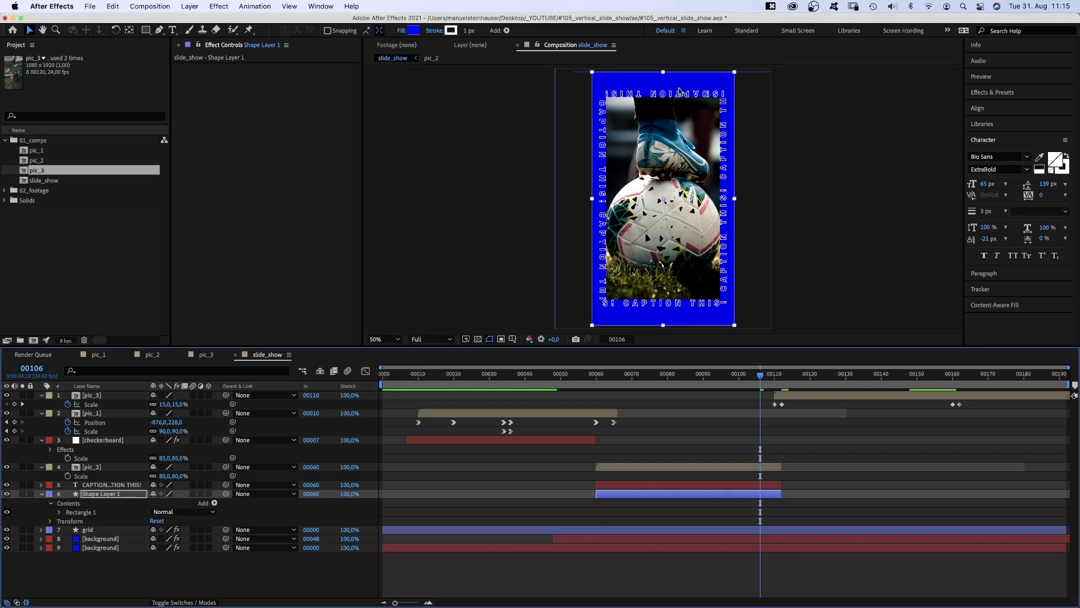
{"action": "left_click_drag", "start_coordinate": [664, 76], "coordinate": [664, 93]}
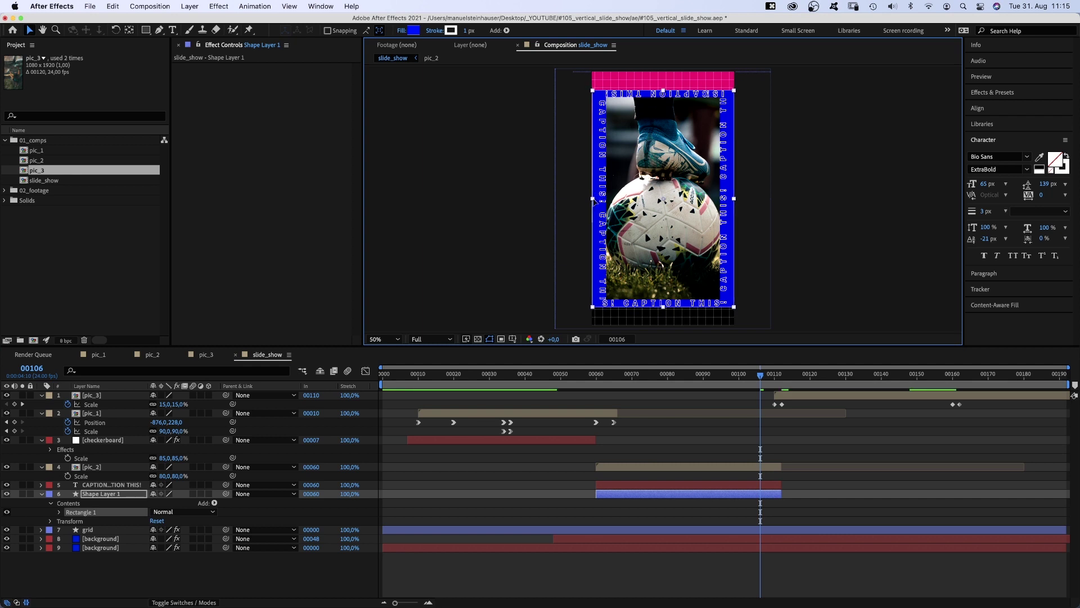
{"action": "left_click_drag", "start_coordinate": [593, 198], "coordinate": [599, 198]}
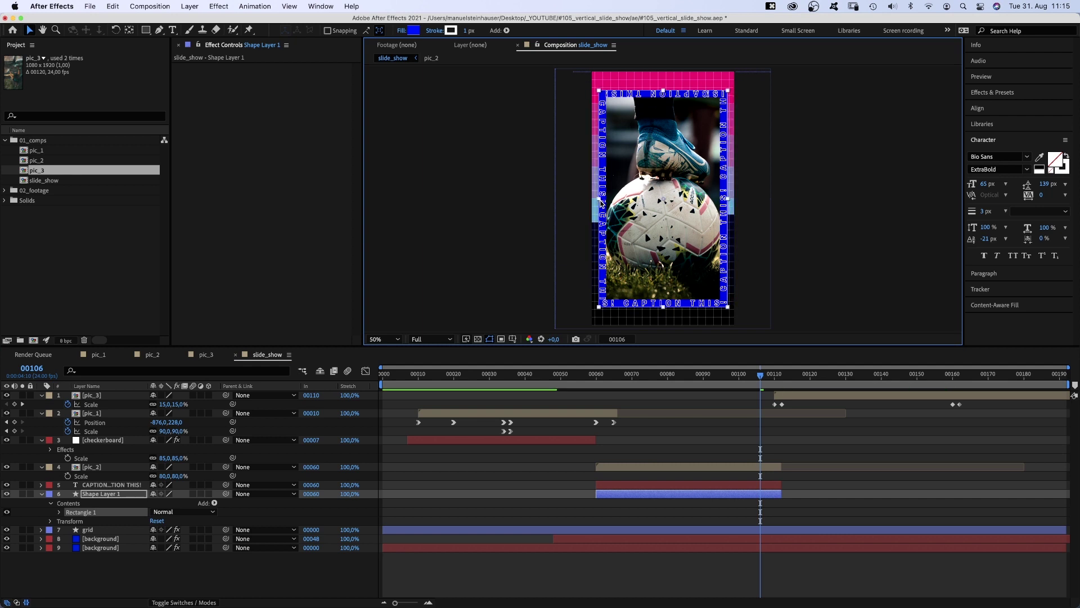
Step: Set the rectangle's stroke to None and preview the composition
{"action": "left_click", "coordinate": [98, 495]}
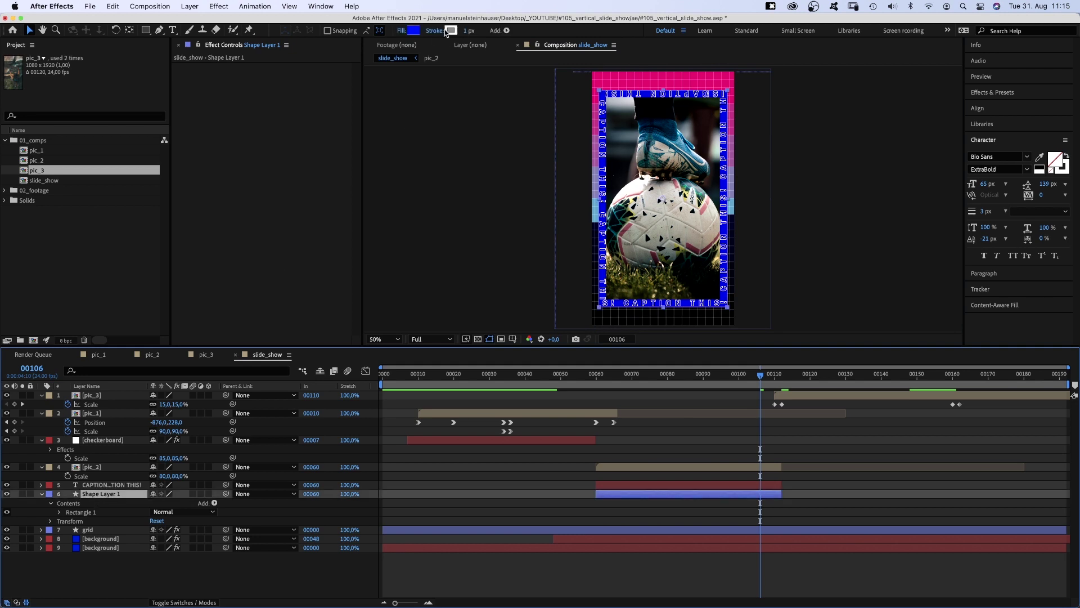
{"action": "left_click", "coordinate": [445, 31]}
{"action": "left_click", "coordinate": [482, 243]}
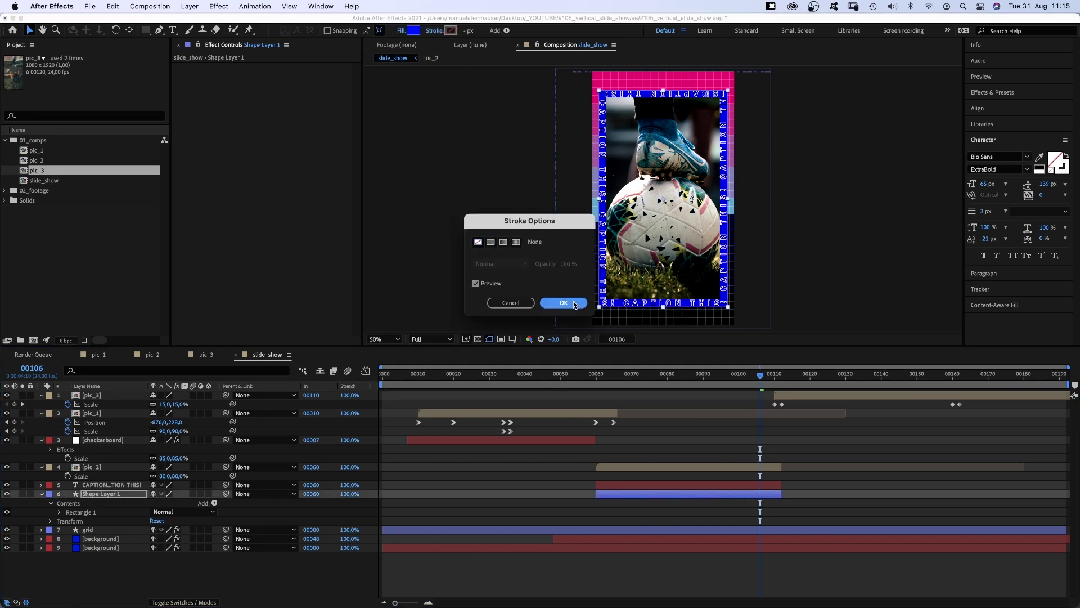
{"action": "left_click", "coordinate": [563, 303]}
{"action": "left_click", "coordinate": [269, 589]}
{"action": "key", "text": "0"}
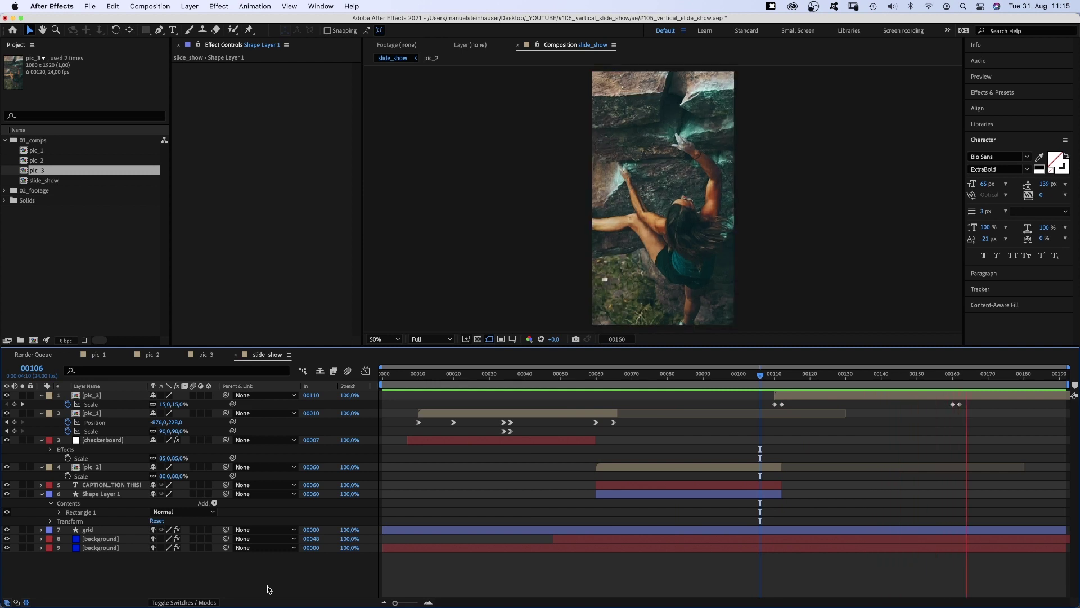
{"action": "left_click", "coordinate": [774, 376]}
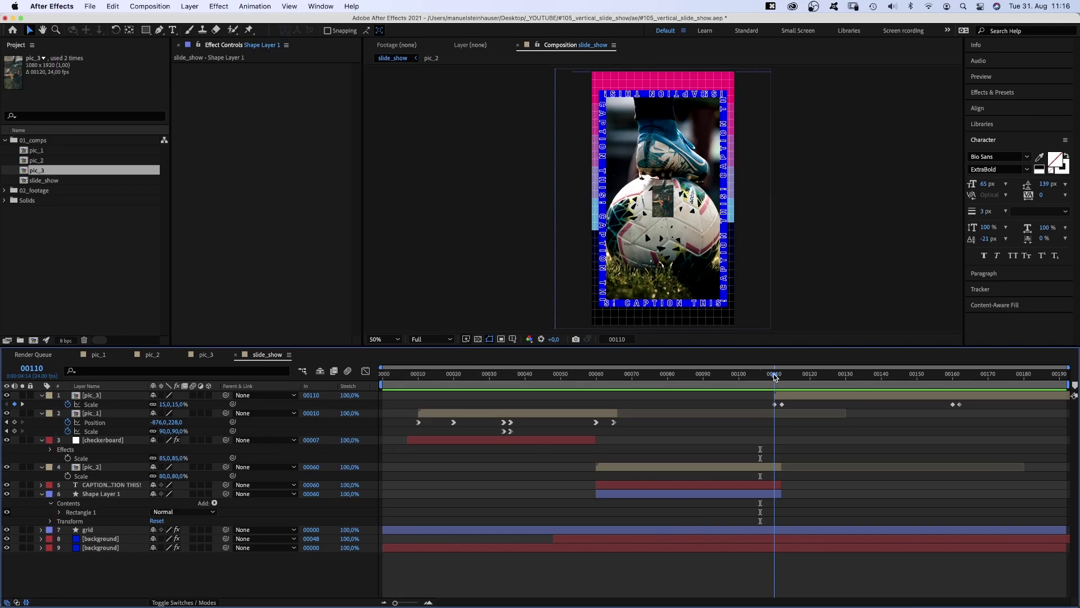
Step: Add a 'CAPTION THIS!' text layer with a 300 px font size
{"action": "key", "text": "ctrl+t"}
{"action": "left_click", "coordinate": [618, 181]}
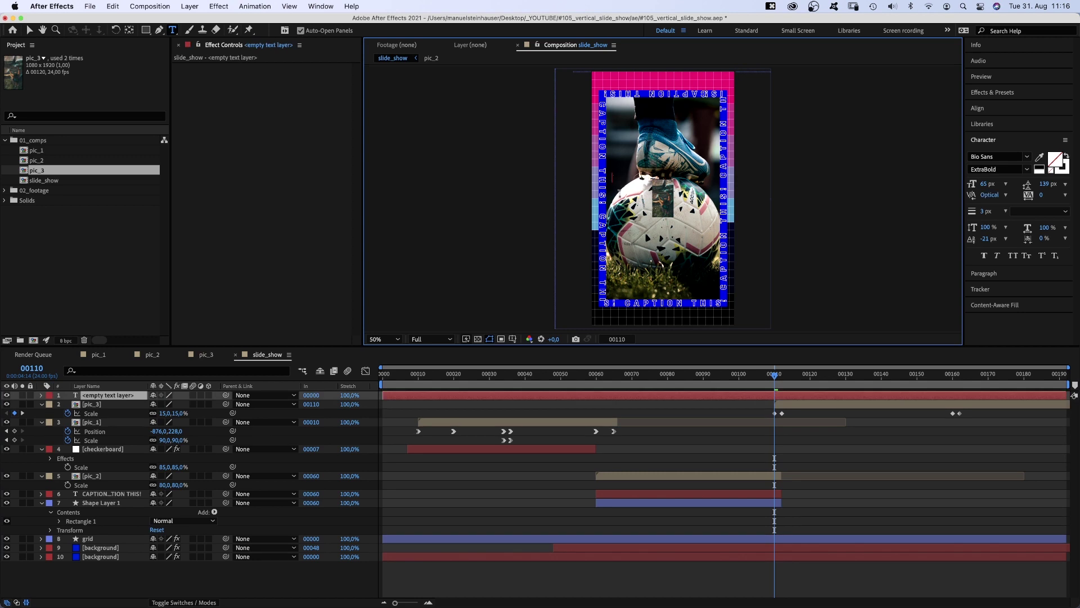
{"action": "type", "text": "CAPTION"}
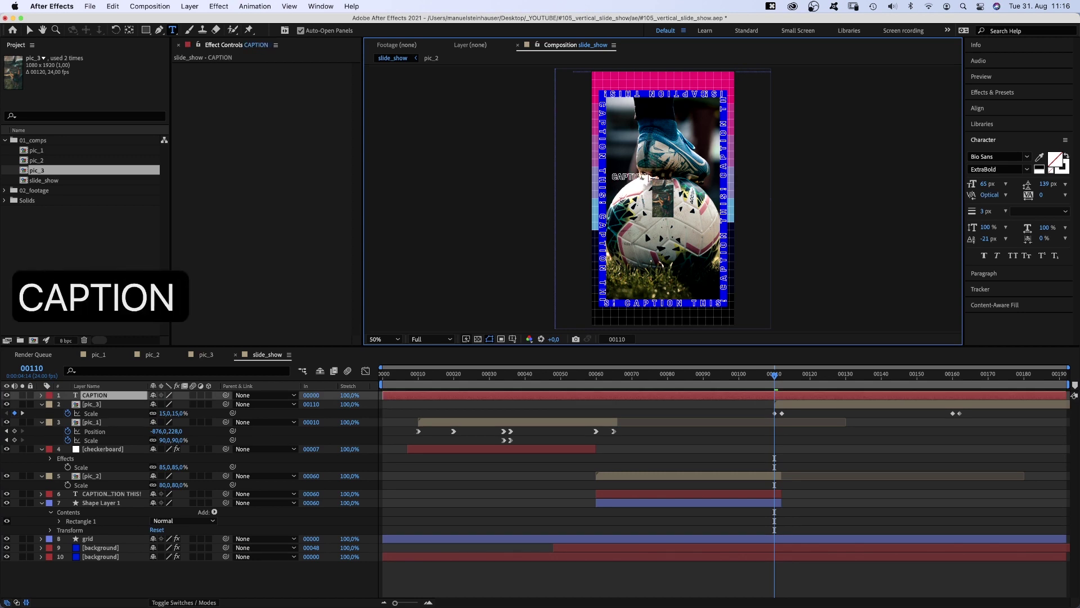
{"action": "type", "text": " THIS!"}
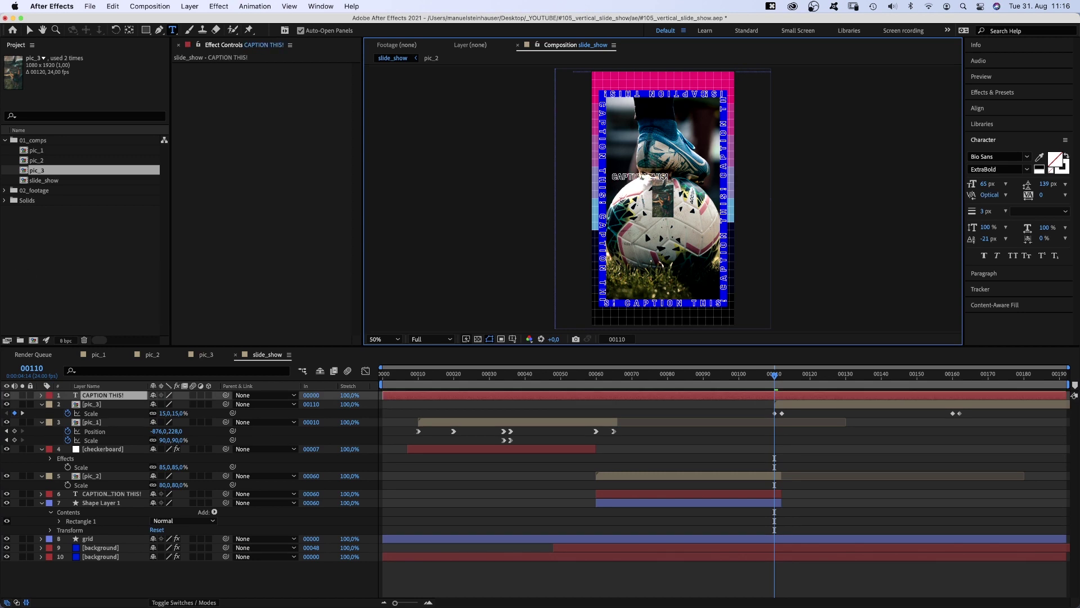
{"action": "left_click", "coordinate": [28, 32]}
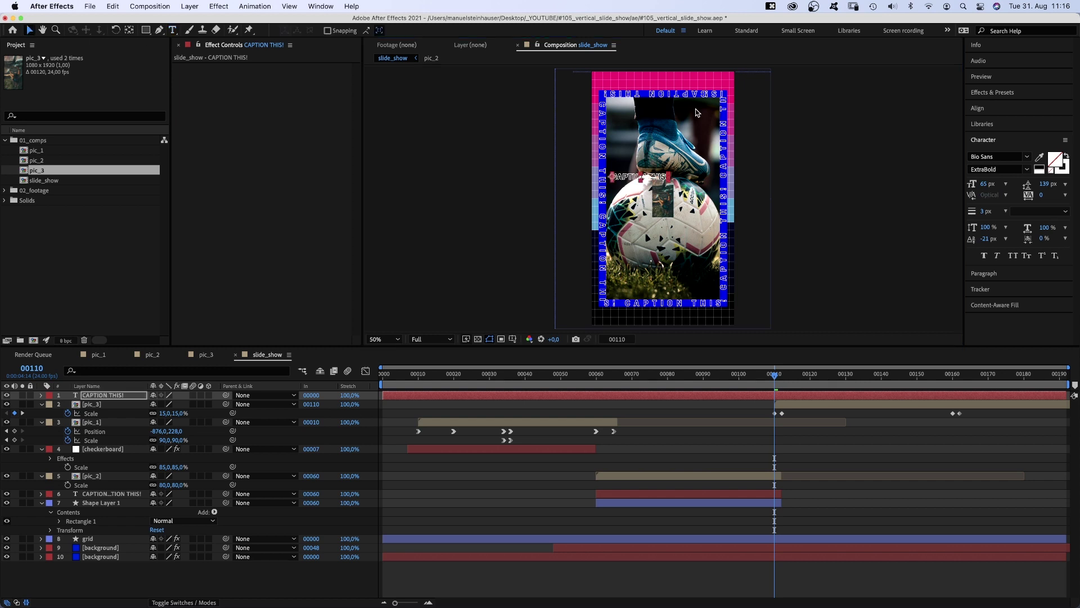
{"action": "left_click", "coordinate": [980, 186]}
{"action": "type", "text": "300"}
{"action": "key", "text": "Return"}
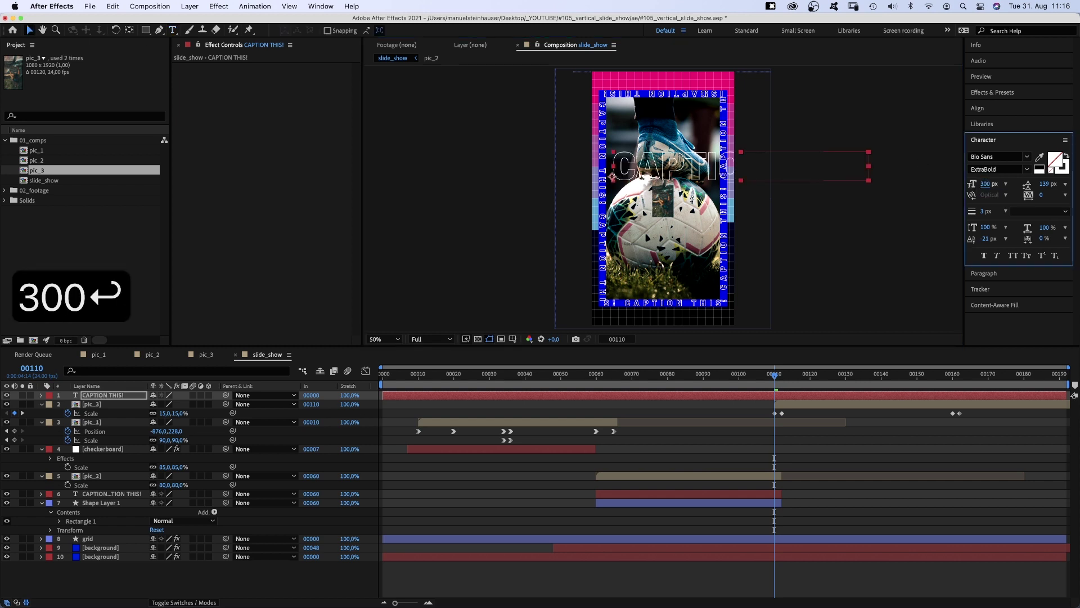
Step: Repeat the caption text three times, move it up, and start it at frame 110
{"action": "double_click", "coordinate": [698, 171]}
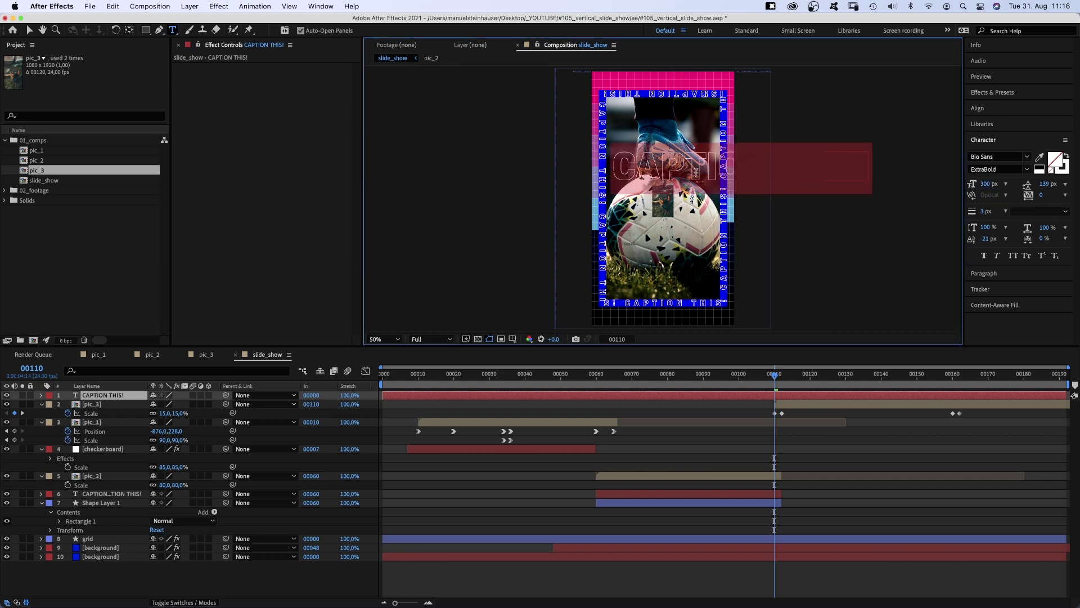
{"action": "key", "text": "cmd+c"}
{"action": "key", "text": "Right"}
{"action": "key", "text": "cmd+v"}
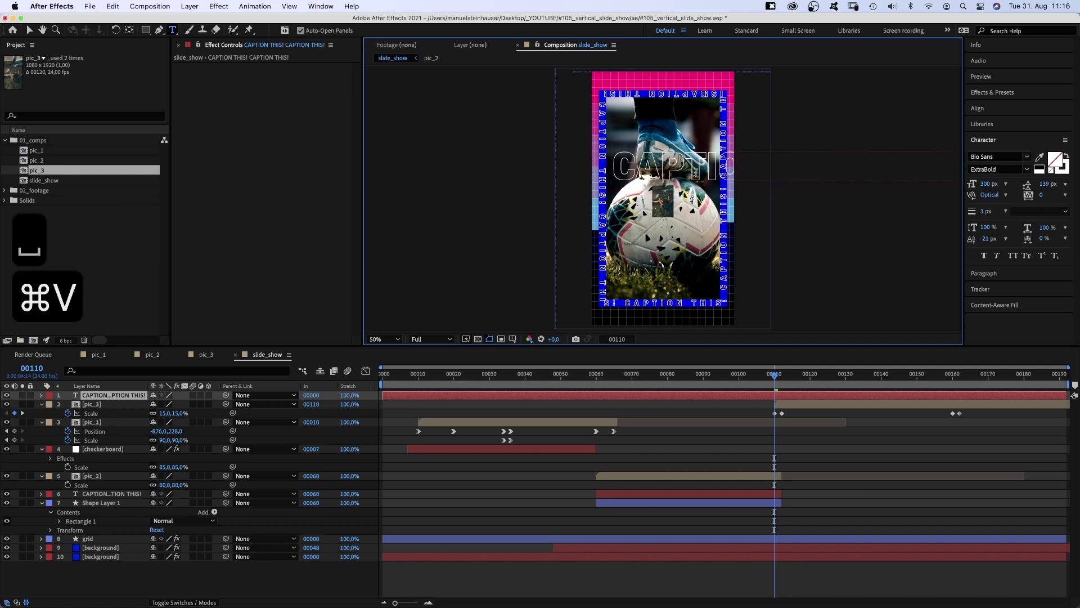
{"action": "key", "text": "cmd+v"}
{"action": "left_click", "coordinate": [29, 30]}
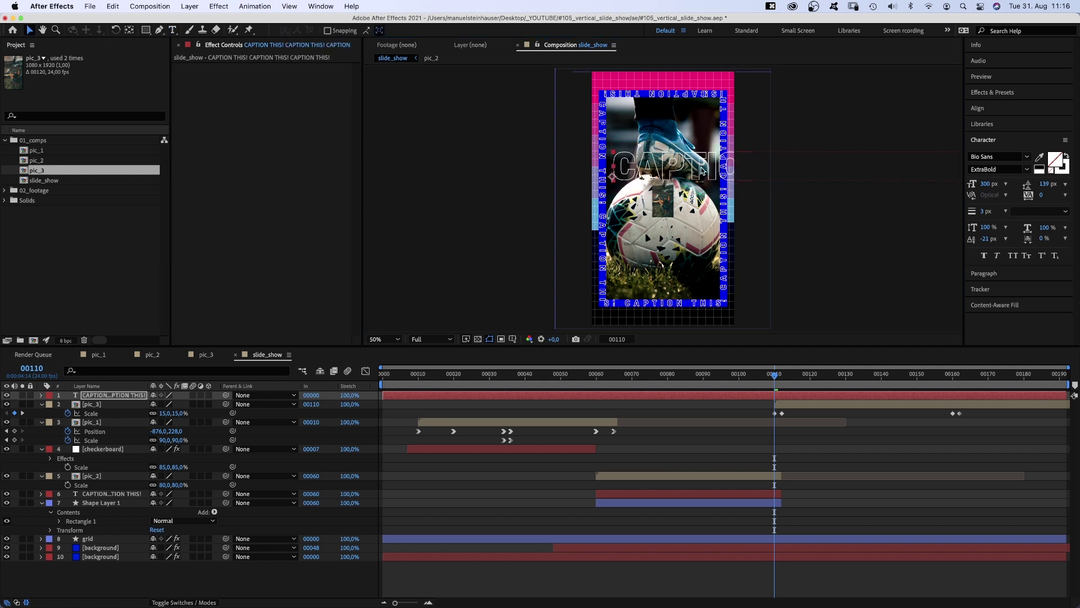
{"action": "left_click_drag", "start_coordinate": [684, 171], "coordinate": [662, 128]}
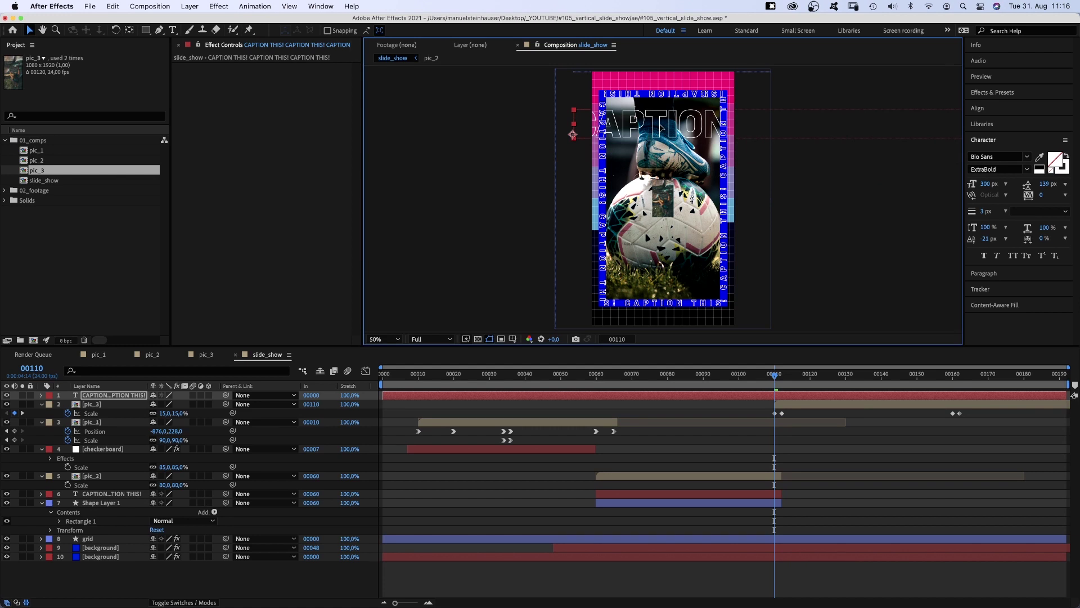
{"action": "mouse_move", "coordinate": [381, 396]}
{"action": "left_mouse_down"}
{"action": "mouse_move", "coordinate": [774, 395]}
{"action": "mouse_move", "coordinate": [784, 374]}
{"action": "mouse_move", "coordinate": [796, 374]}
{"action": "left_mouse_up"}
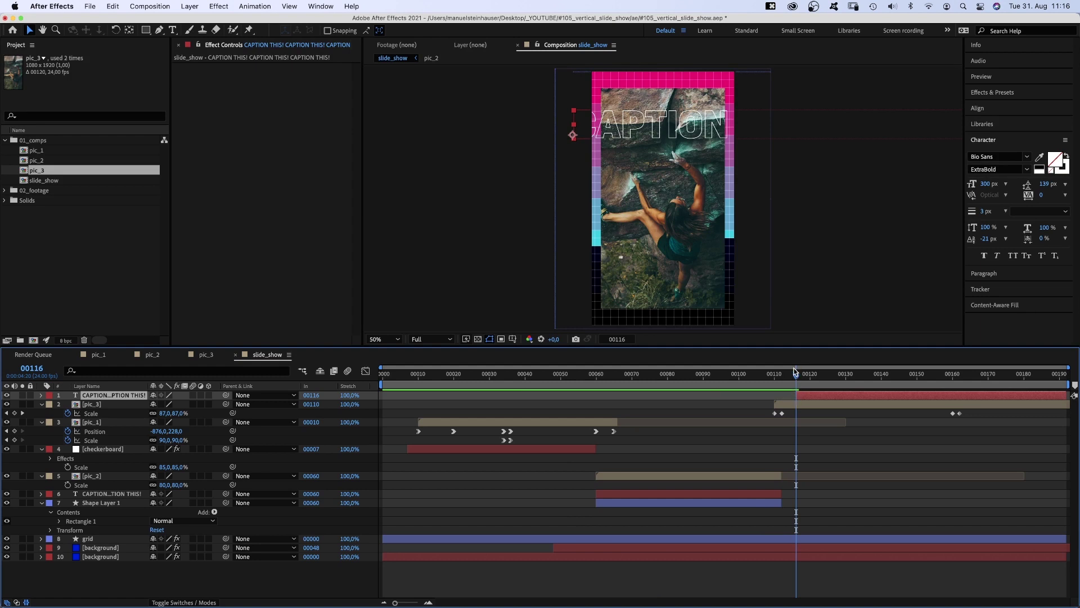
Step: Keyframe the caption's Position from x −140 at frame 116 to −1624 at frame 191
{"action": "left_click_drag", "start_coordinate": [680, 129], "coordinate": [682, 112]}
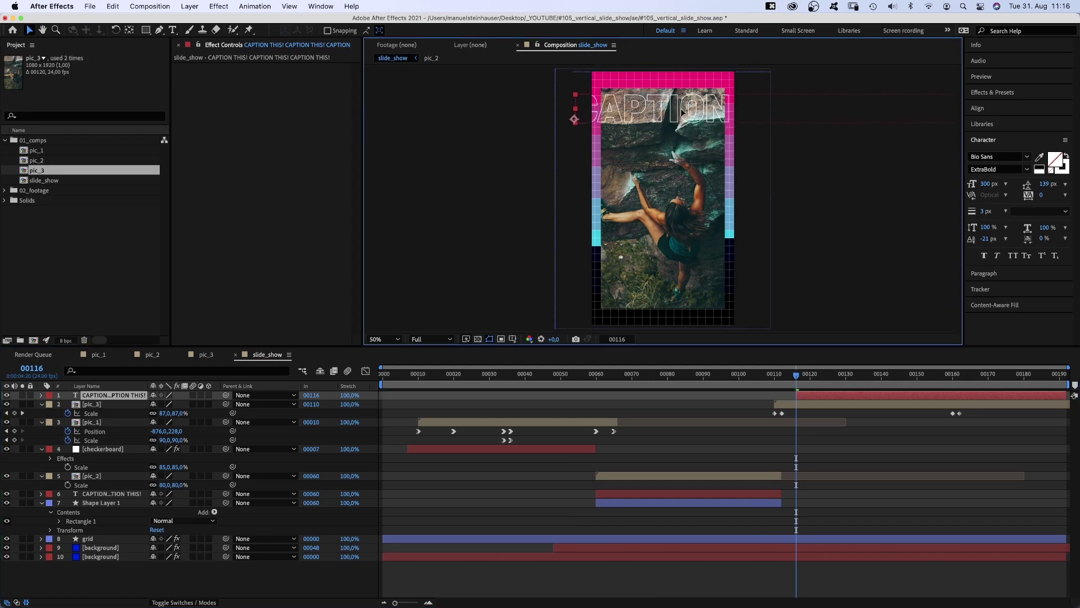
{"action": "key", "text": "p"}
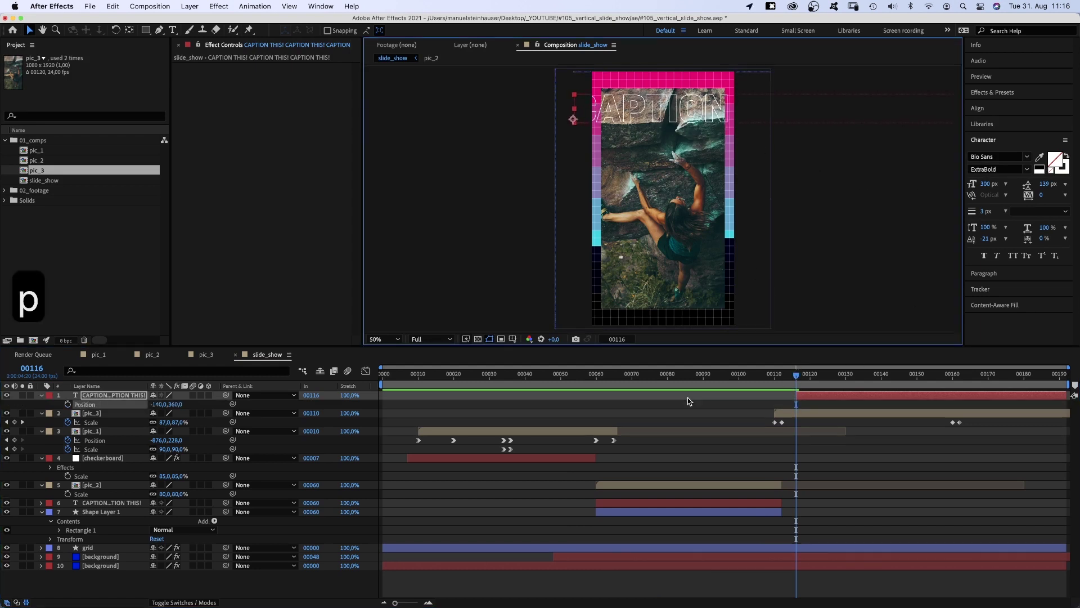
{"action": "left_click", "coordinate": [67, 404]}
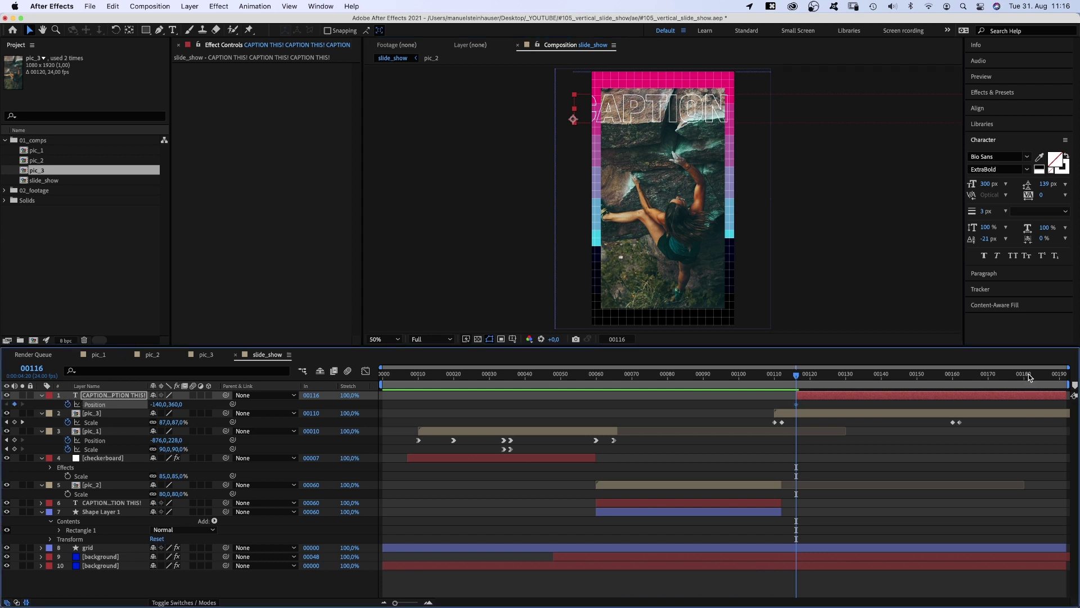
{"action": "left_click_drag", "start_coordinate": [1029, 376], "coordinate": [1075, 370]}
{"action": "left_click_drag", "start_coordinate": [614, 105], "coordinate": [474, 109]}
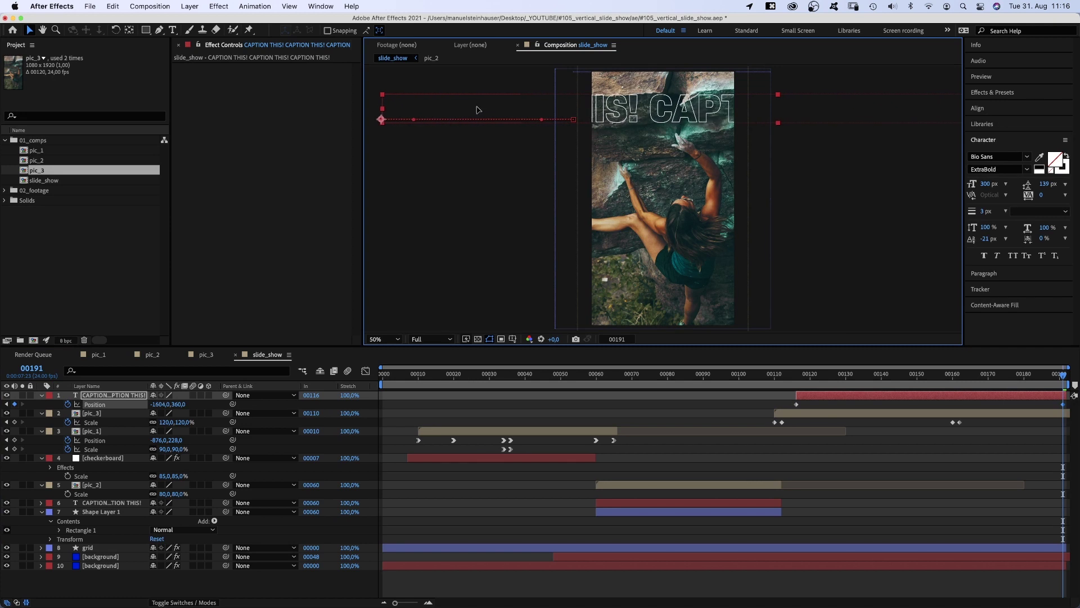
{"action": "left_click", "coordinate": [914, 400]}
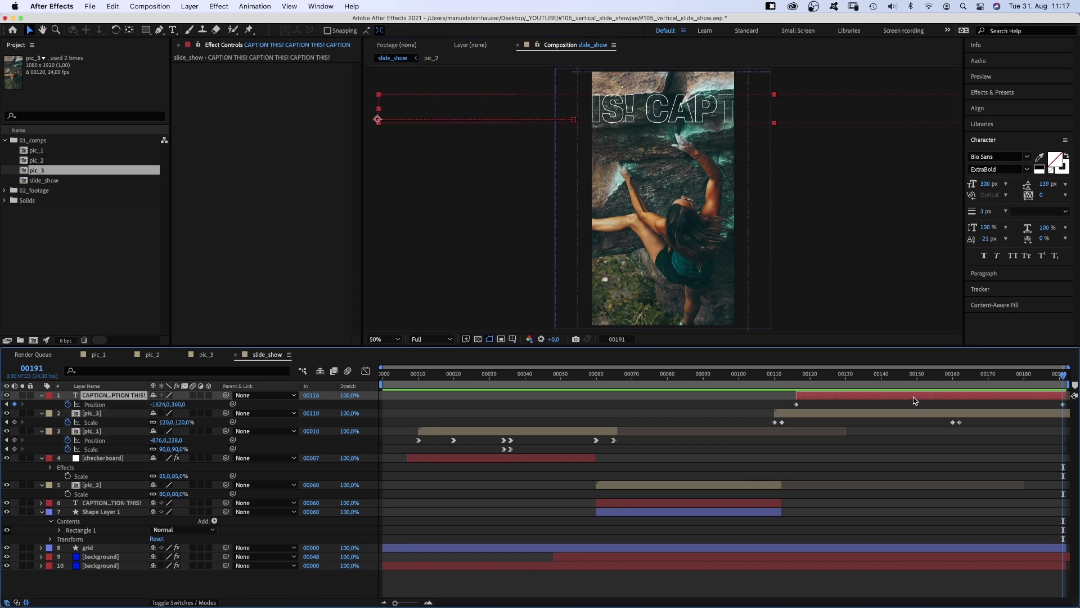
Step: Duplicate the caption, move the copy beneath pic_3, and color its text pure blue (0000FF)
{"action": "key", "text": "super+d"}
{"action": "left_click_drag", "start_coordinate": [116, 395], "coordinate": [123, 421]}
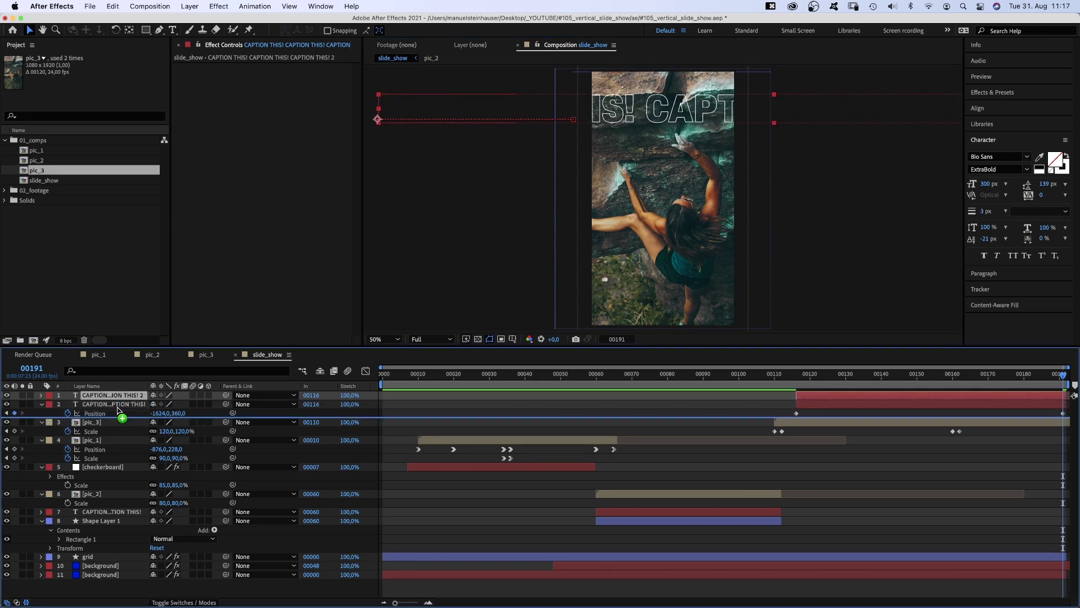
{"action": "left_click_drag", "start_coordinate": [906, 366], "coordinate": [890, 380]}
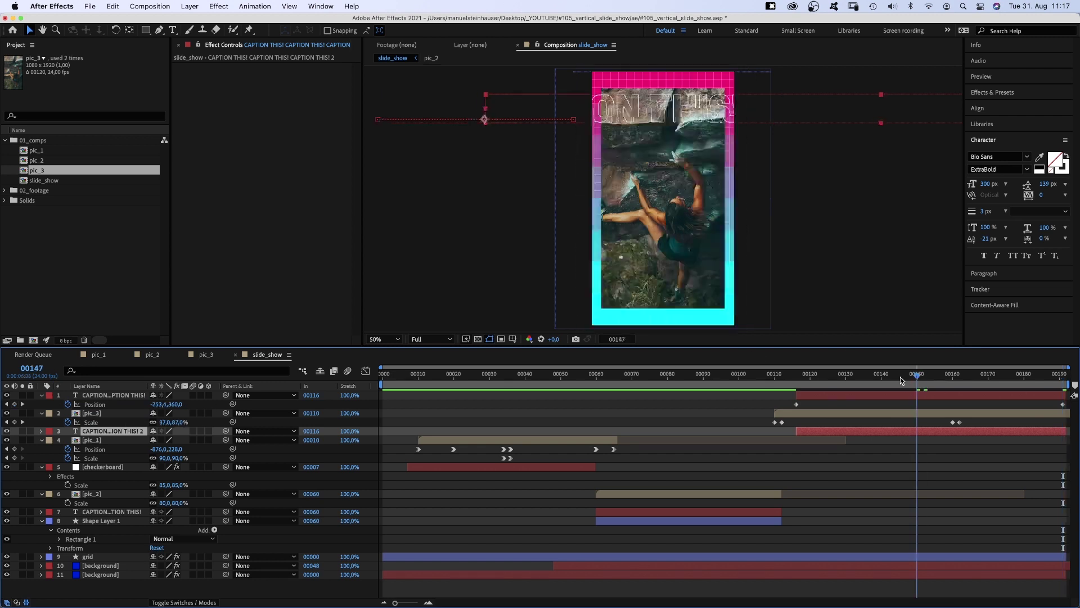
{"action": "left_click", "coordinate": [1063, 171]}
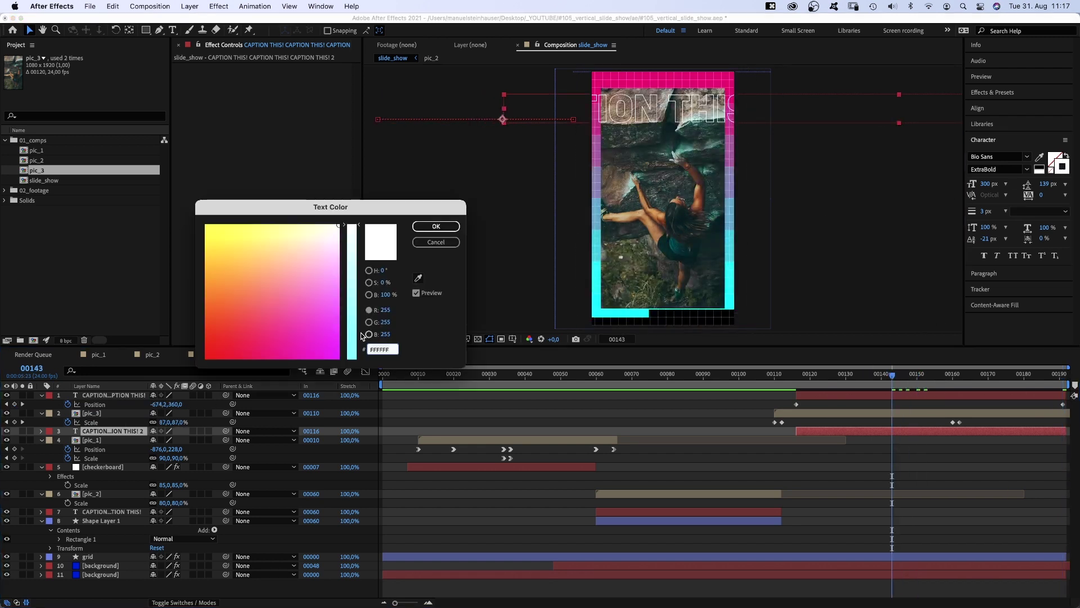
{"action": "left_click", "coordinate": [351, 324]}
{"action": "left_click", "coordinate": [328, 331]}
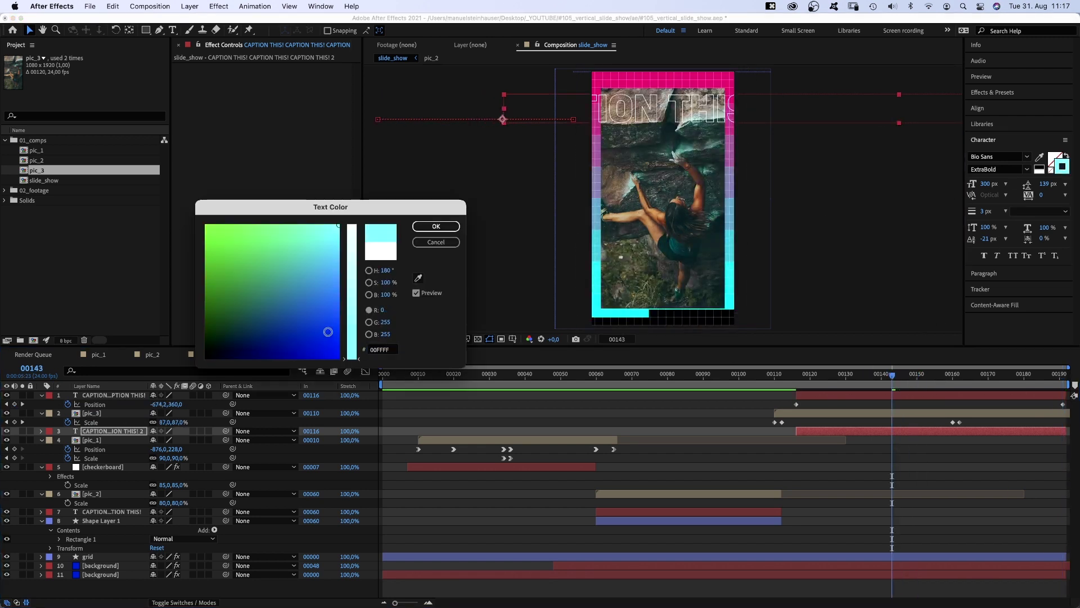
{"action": "left_click", "coordinate": [439, 226]}
Step: Apply CC RepeTile to the blue caption copy
{"action": "left_click", "coordinate": [1017, 94]}
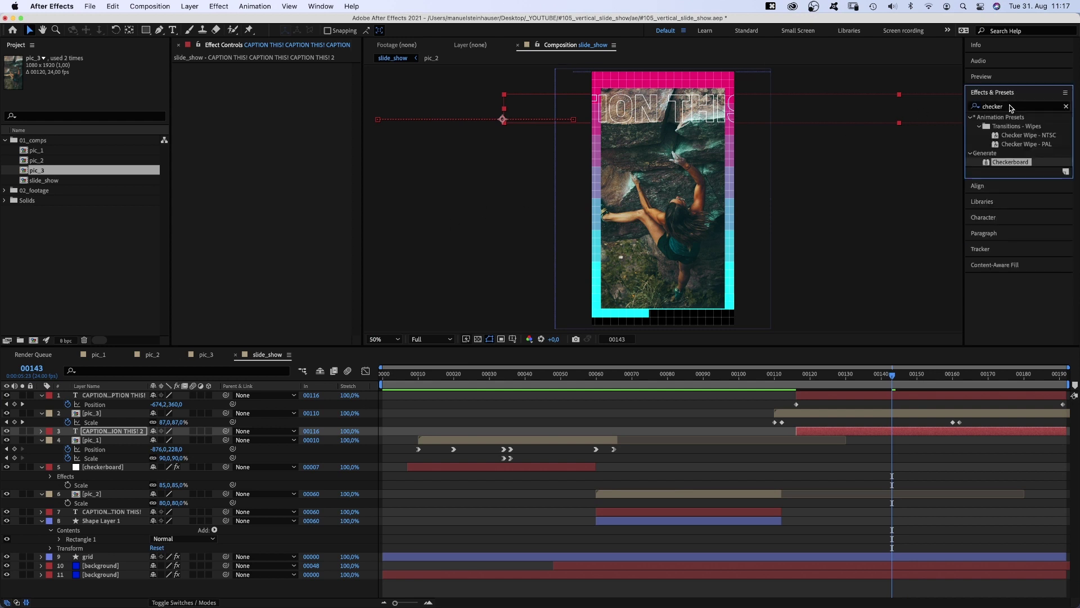
{"action": "left_click", "coordinate": [1008, 106]}
{"action": "type", "text": "cc repe"}
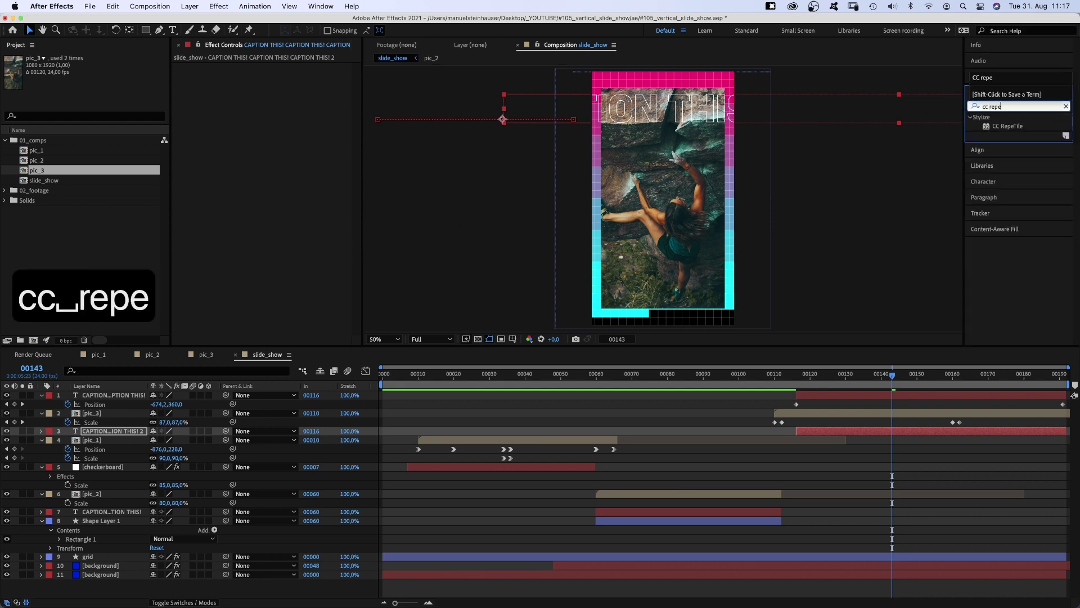
{"action": "type", "text": "t"}
{"action": "mouse_move", "coordinate": [988, 131]}
{"action": "left_mouse_down"}
{"action": "mouse_move", "coordinate": [253, 103]}
{"action": "mouse_move", "coordinate": [286, 102]}
{"action": "left_mouse_up"}
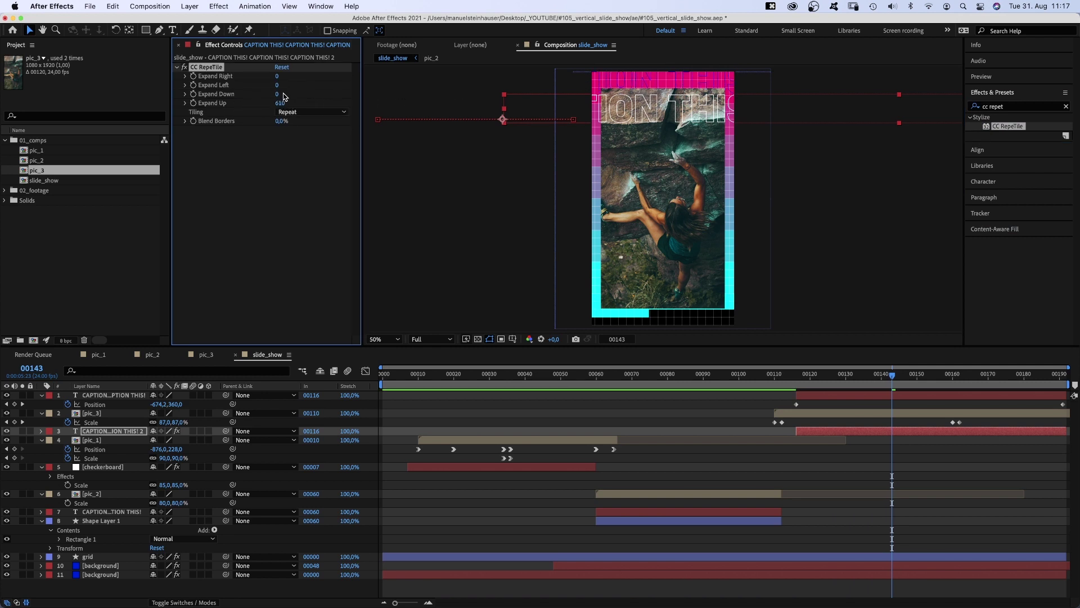
Step: Expand the RepeTile tiles about 610 up and 1897 down with Brick tiling, then preview
{"action": "left_click_drag", "start_coordinate": [280, 94], "coordinate": [727, 101]}
{"action": "left_click_drag", "start_coordinate": [1077, 136], "coordinate": [1079, 129]}
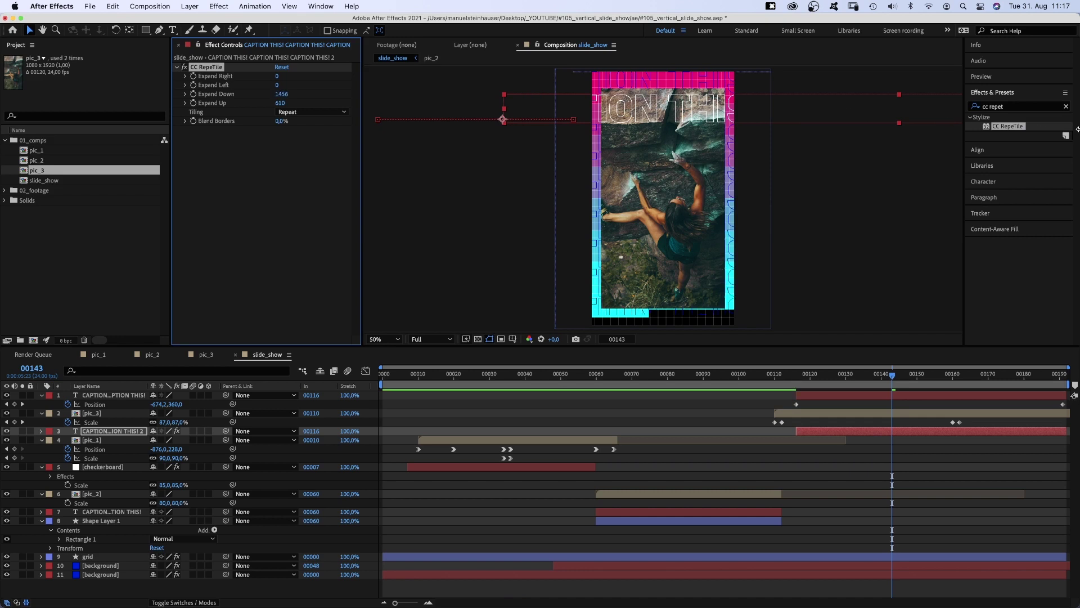
{"action": "mouse_move", "coordinate": [283, 94]}
{"action": "left_mouse_down"}
{"action": "mouse_move", "coordinate": [496, 76]}
{"action": "mouse_move", "coordinate": [465, 64]}
{"action": "left_mouse_up"}
{"action": "left_click", "coordinate": [313, 112]}
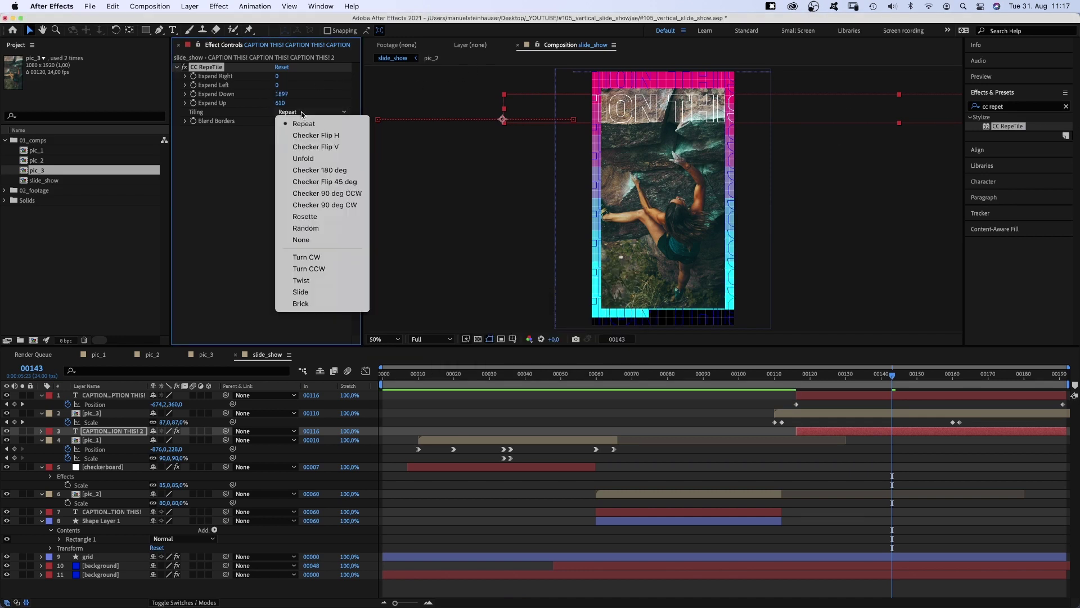
{"action": "left_click", "coordinate": [326, 304]}
{"action": "key", "text": "0"}
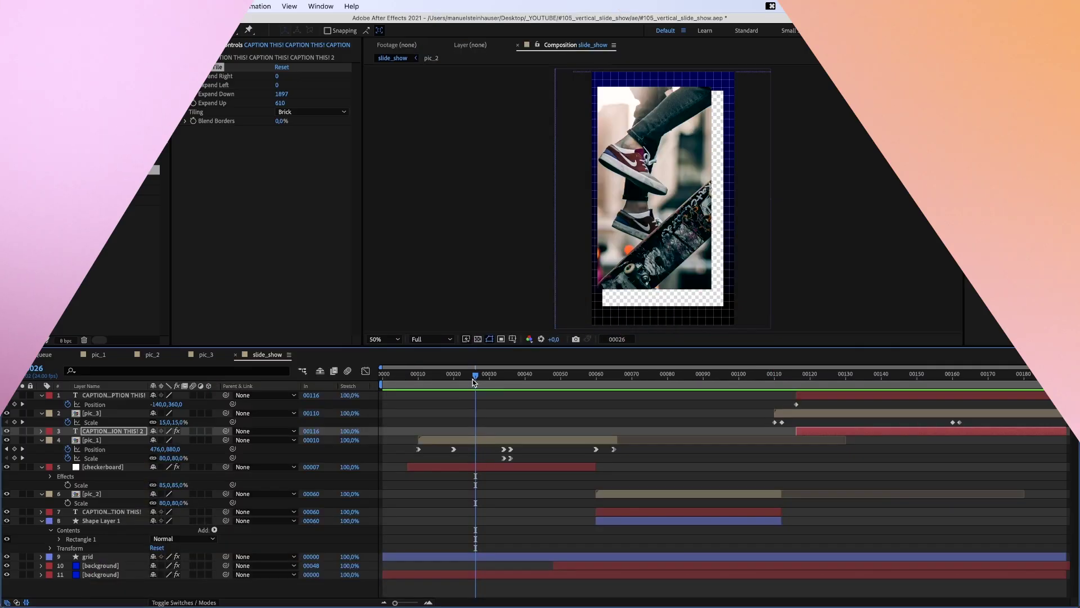
Step: Add a two-line 'CAPTION / THIS!' text layer
{"action": "left_click", "coordinate": [173, 30]}
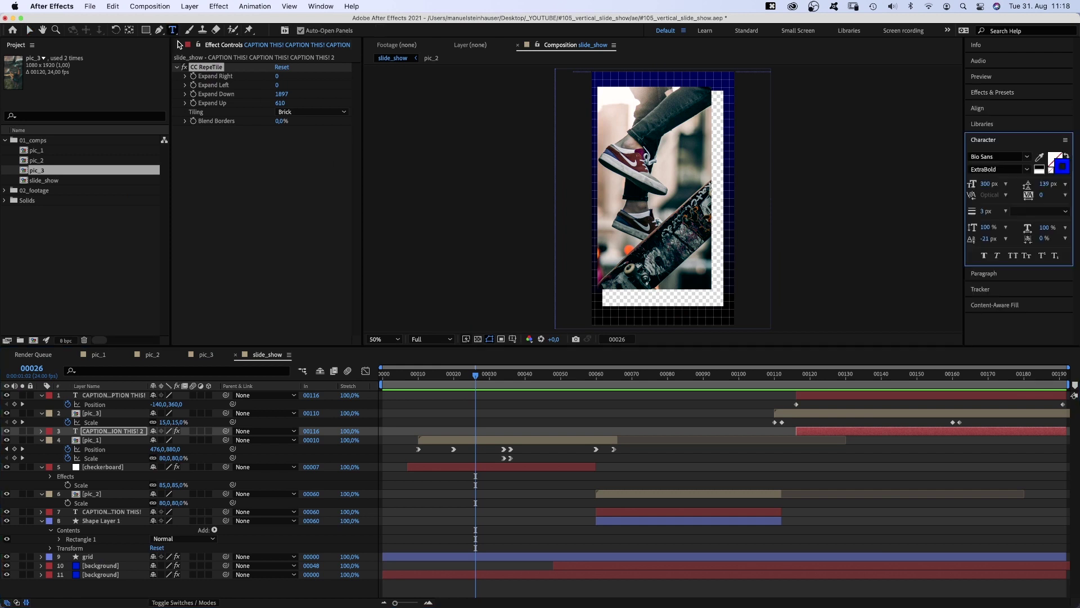
{"action": "left_click", "coordinate": [647, 245]}
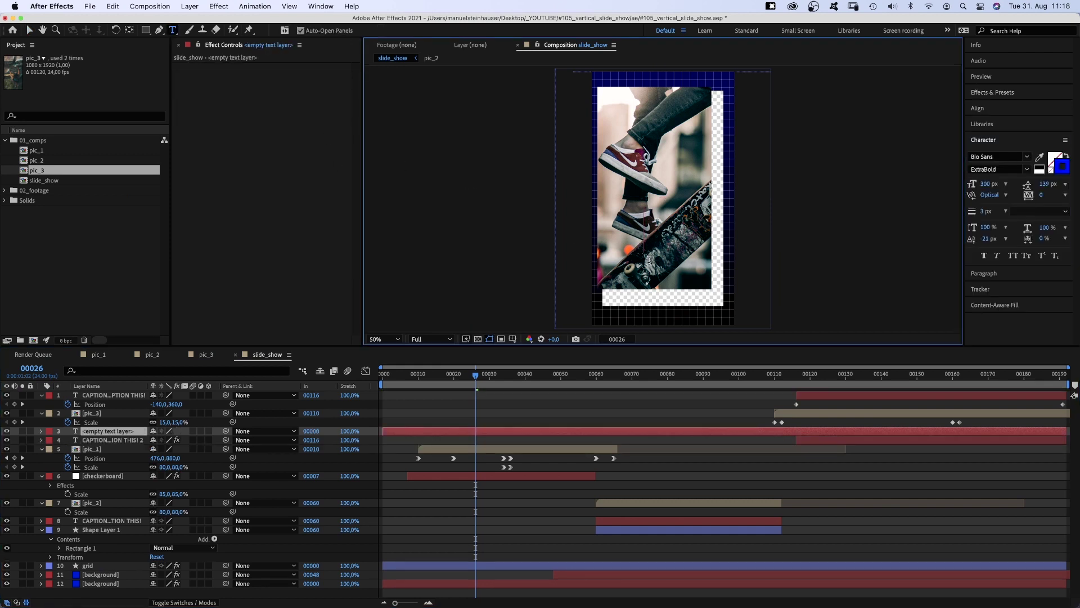
{"action": "type", "text": "CAPTION"}
{"action": "key", "text": "Return"}
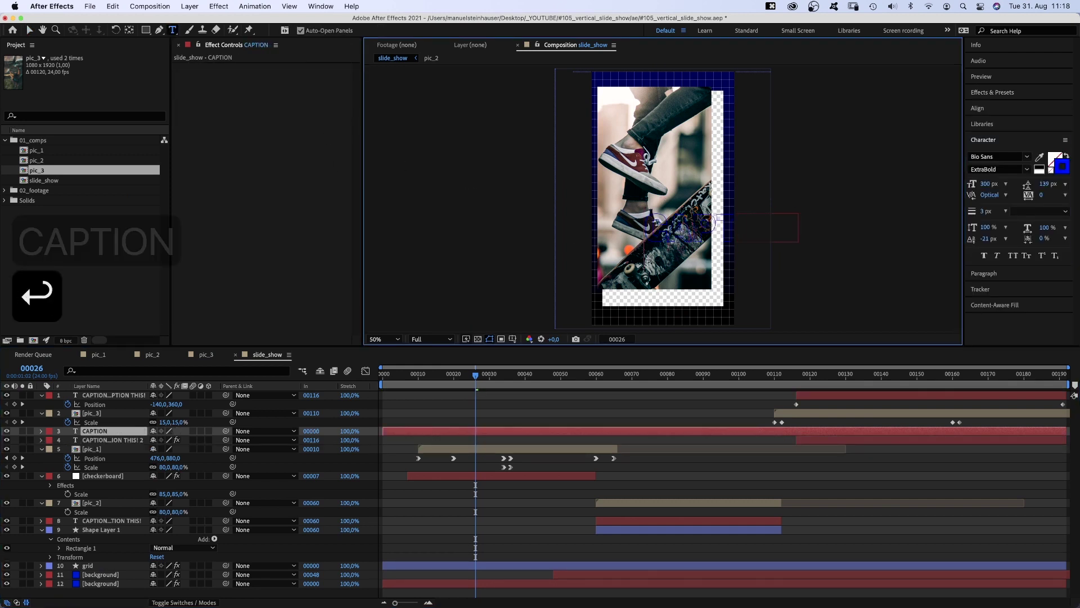
{"action": "type", "text": " THIS!"}
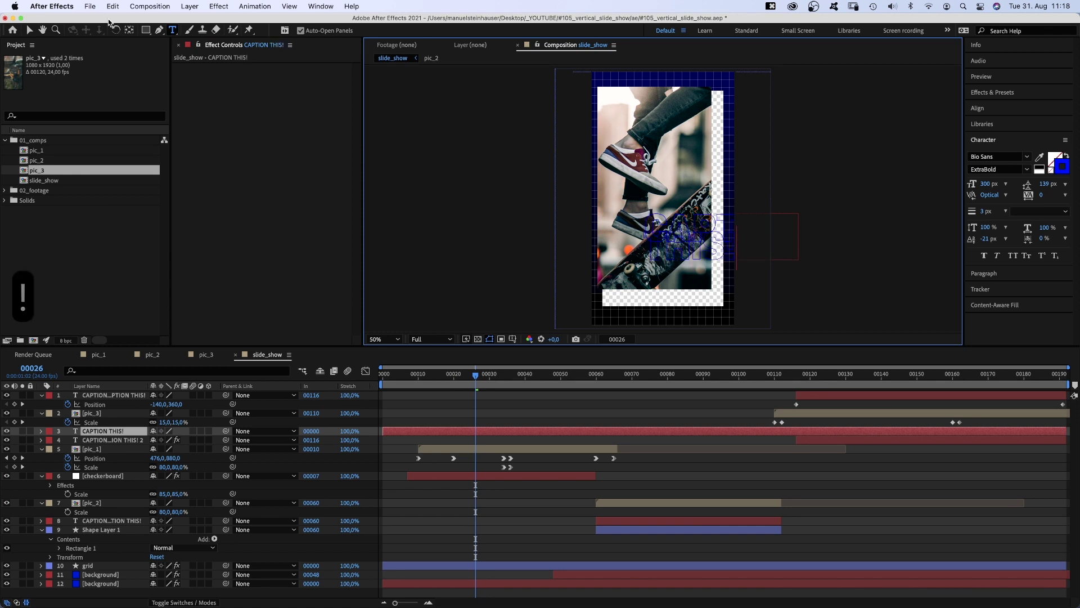
Step: Make the caption solid black at 65 px and move it toward the lower right
{"action": "left_click", "coordinate": [30, 30]}
{"action": "left_click", "coordinate": [1056, 158]}
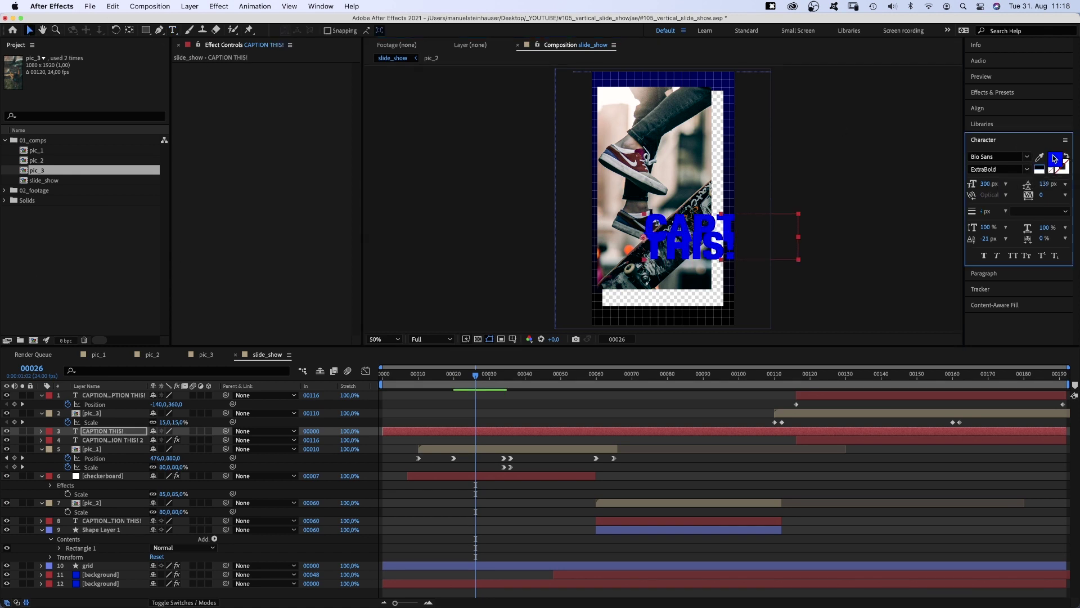
{"action": "left_click", "coordinate": [1040, 163]}
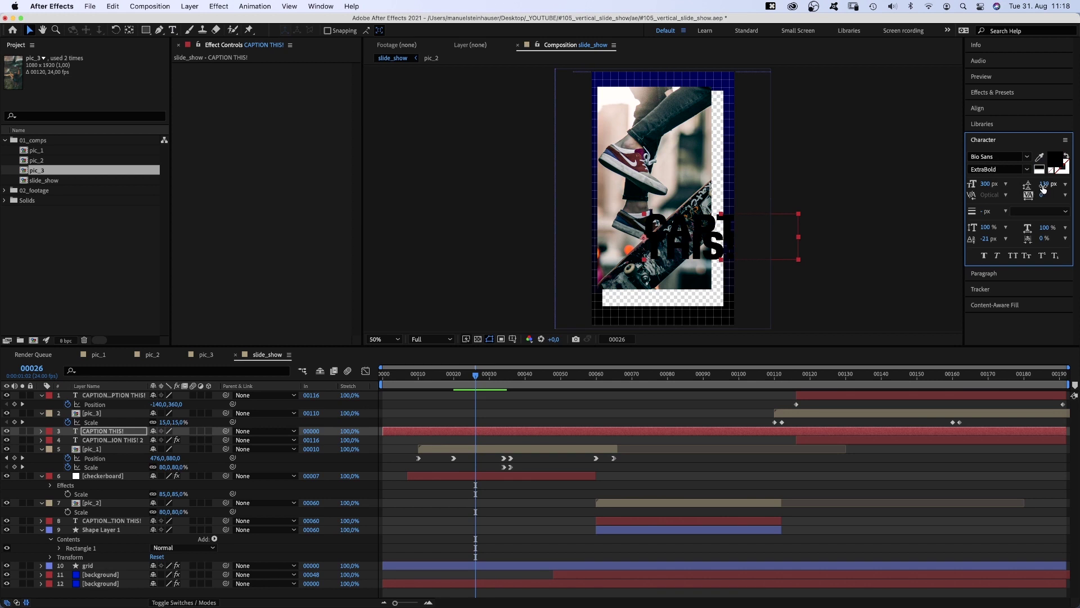
{"action": "type", "text": "65"}
{"action": "key", "text": "Return"}
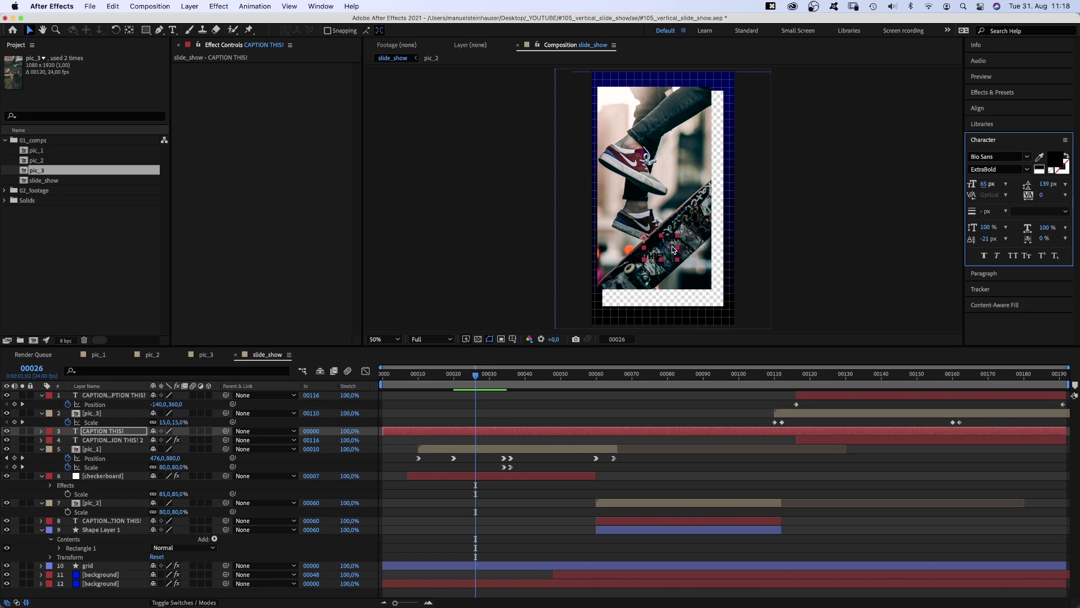
{"action": "left_click_drag", "start_coordinate": [665, 243], "coordinate": [687, 275]}
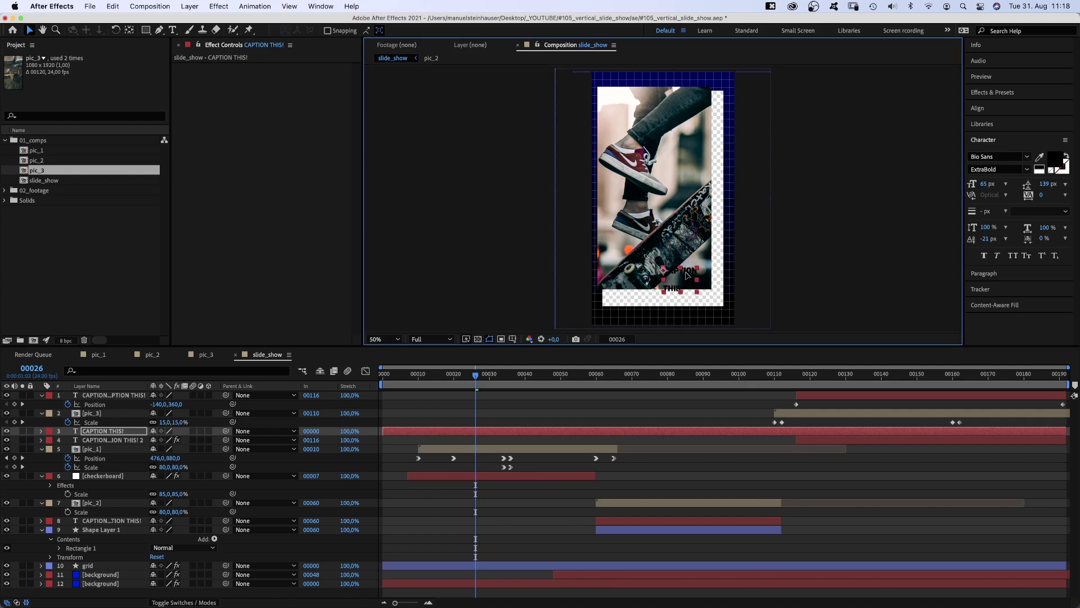
Step: Enlarge the caption to 150 px and place it near the bottom of the frame
{"action": "left_click", "coordinate": [984, 186]}
{"action": "type", "text": "15"}
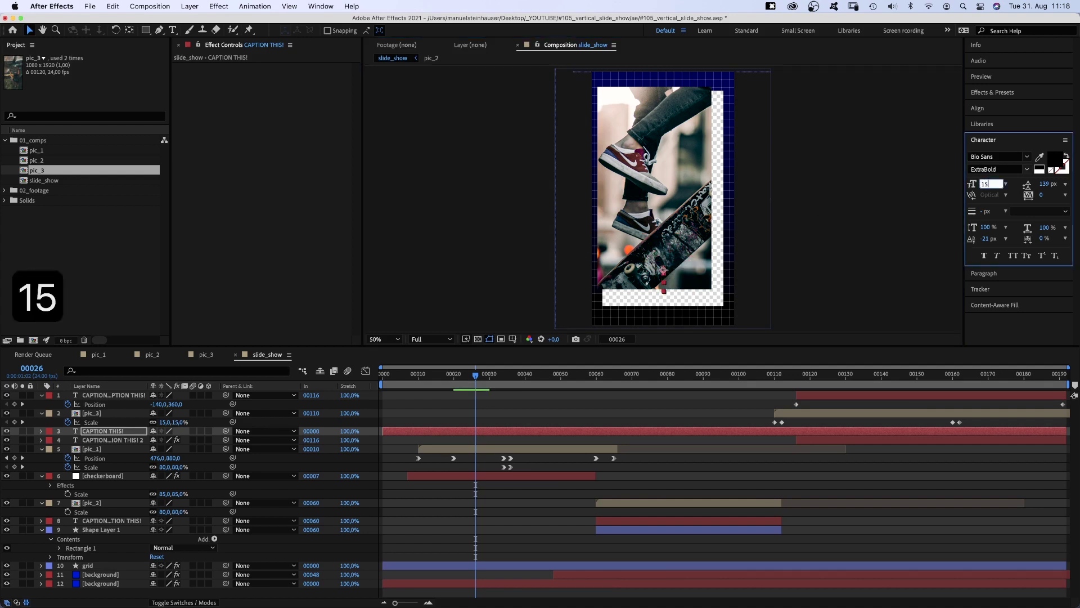
{"action": "type", "text": "0"}
{"action": "key", "text": "Return"}
{"action": "left_click_drag", "start_coordinate": [702, 272], "coordinate": [687, 293]}
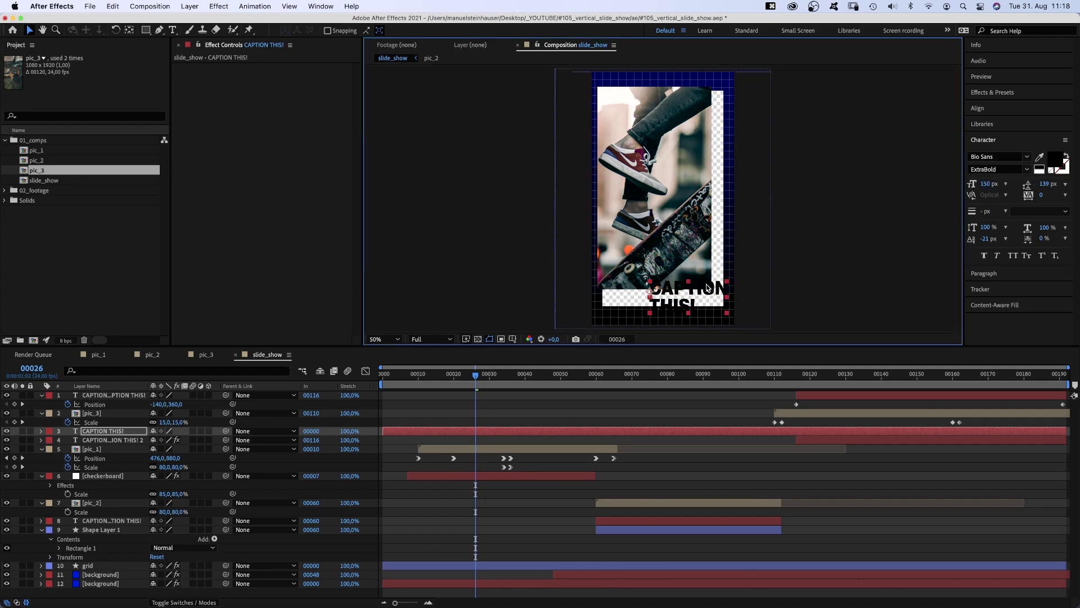
{"action": "left_click", "coordinate": [49, 426]}
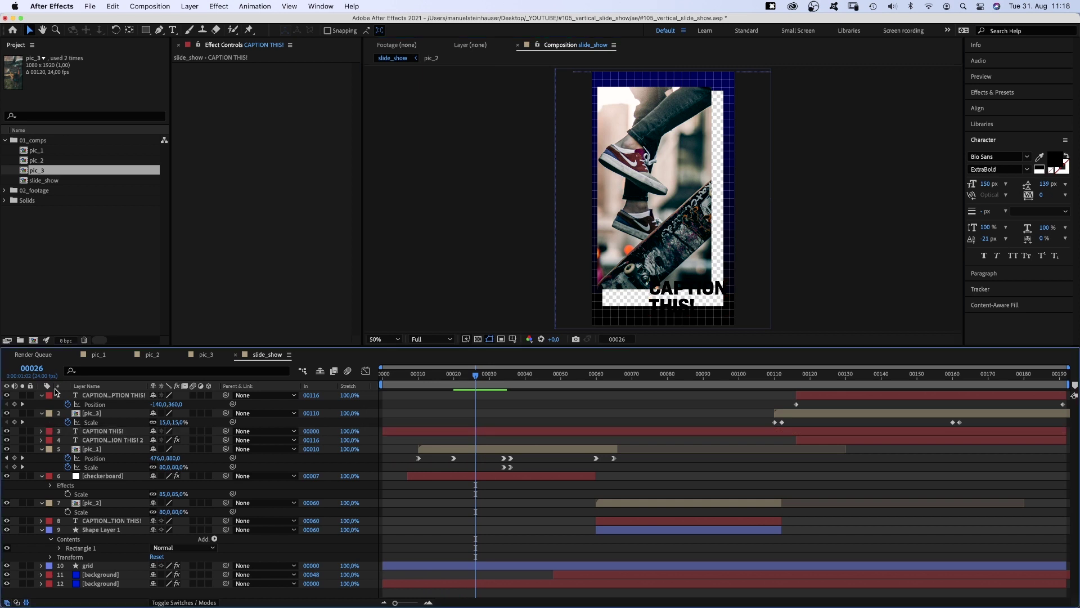
Step: Draw a box near the frame bottom, name it lower_third, and place it beneath the caption
{"action": "left_click", "coordinate": [147, 31]}
{"action": "left_click_drag", "start_coordinate": [644, 276], "coordinate": [743, 316]}
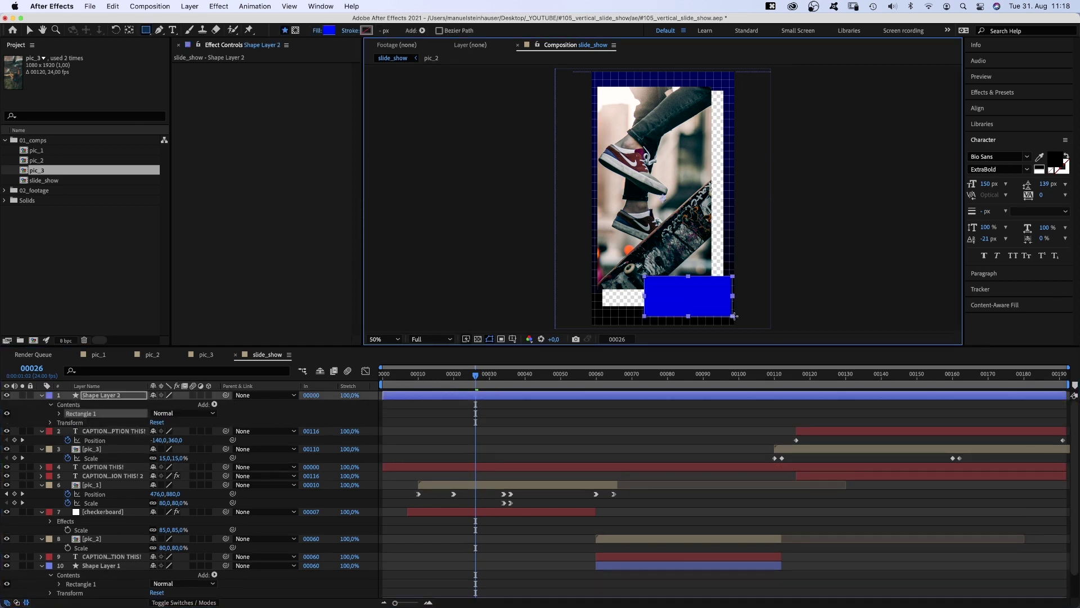
{"action": "left_click", "coordinate": [111, 396]}
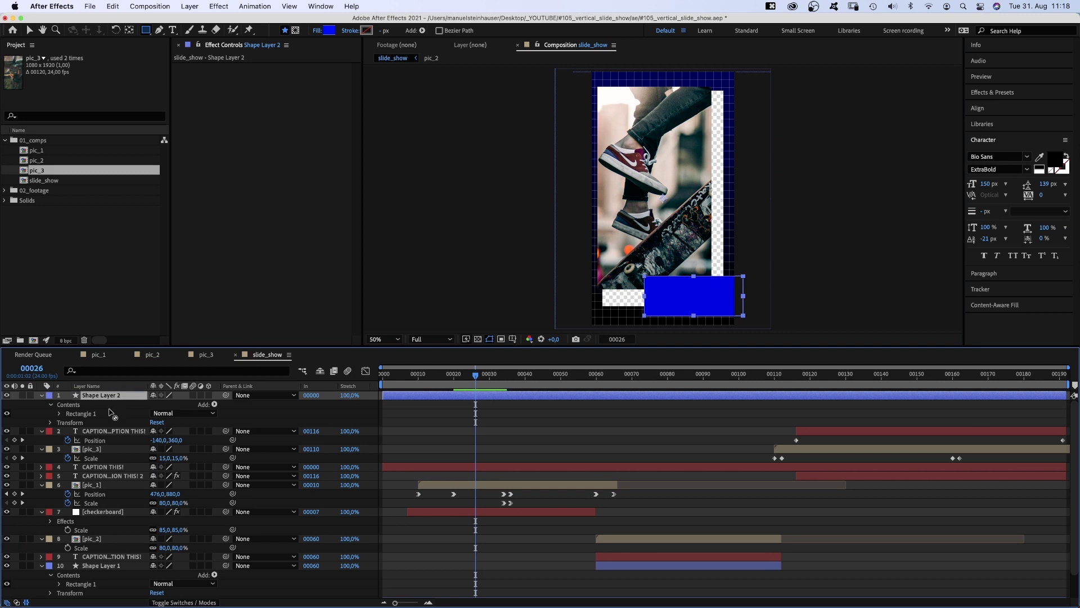
{"action": "left_click_drag", "start_coordinate": [109, 410], "coordinate": [106, 417]}
{"action": "key", "text": "Return"}
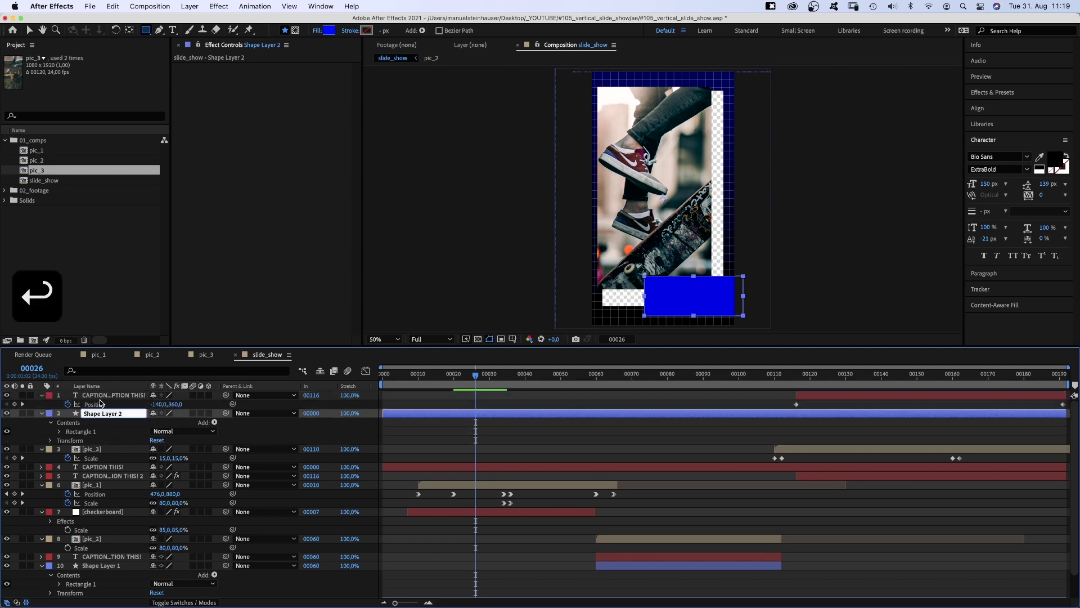
{"action": "type", "text": "lower_third"}
{"action": "key", "text": "Return"}
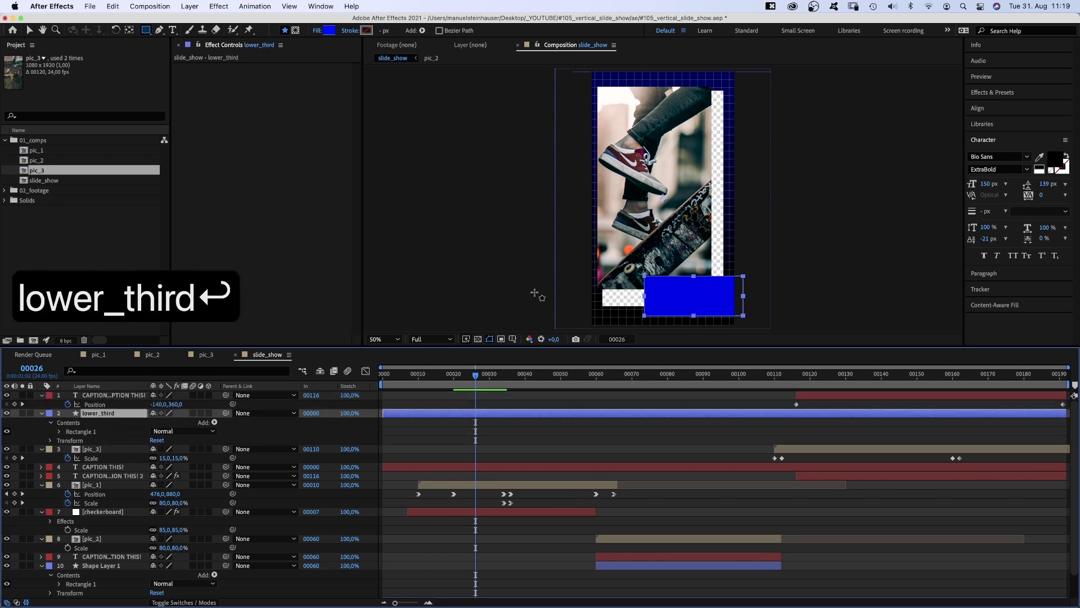
{"action": "left_click_drag", "start_coordinate": [108, 417], "coordinate": [104, 478]}
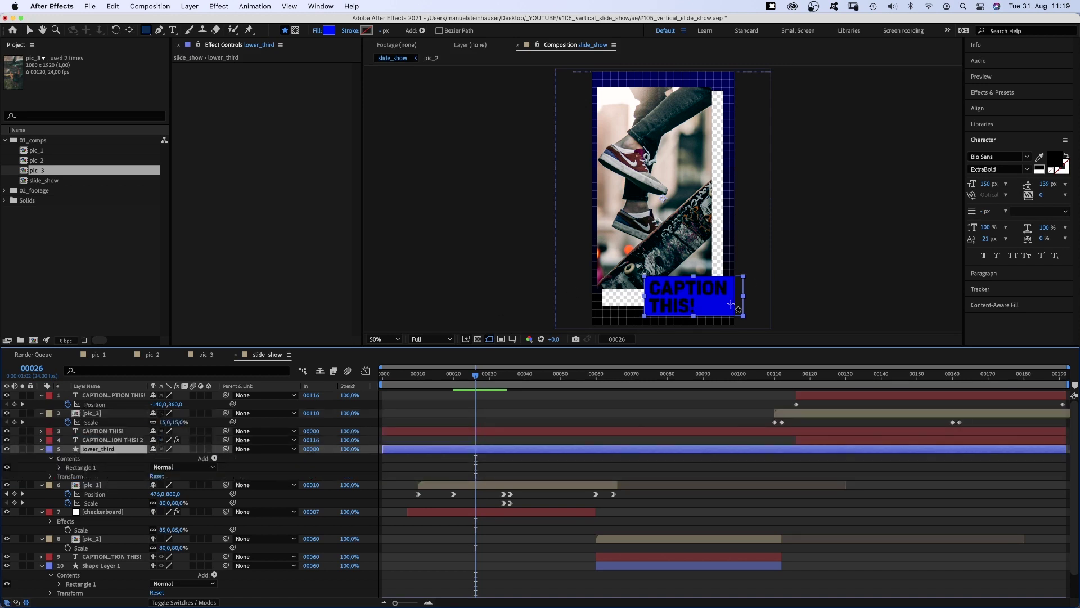
Step: Fill the lower_third box yellow (FFFF00)
{"action": "left_click", "coordinate": [330, 31]}
{"action": "type", "text": "FFFF00"}
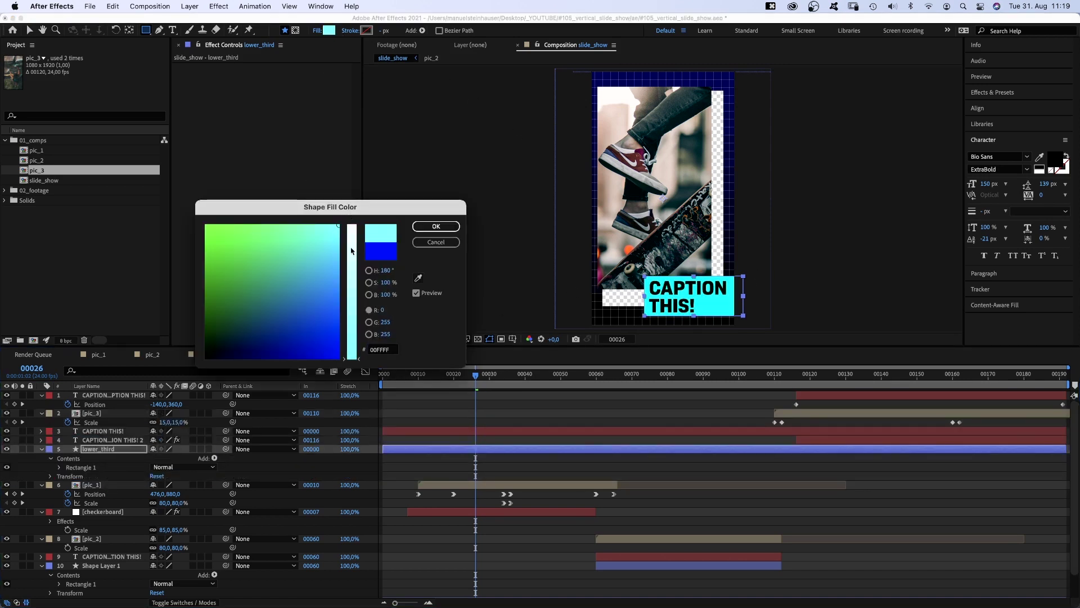
{"action": "left_click", "coordinate": [425, 226]}
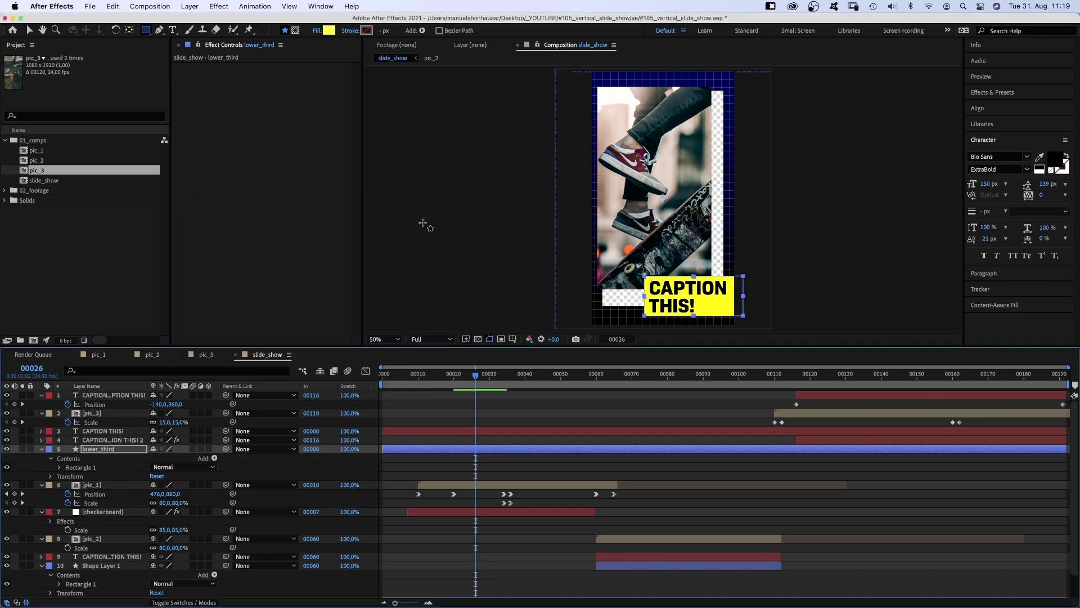
{"action": "key", "text": "v"}
{"action": "left_click_drag", "start_coordinate": [721, 307], "coordinate": [722, 308]}
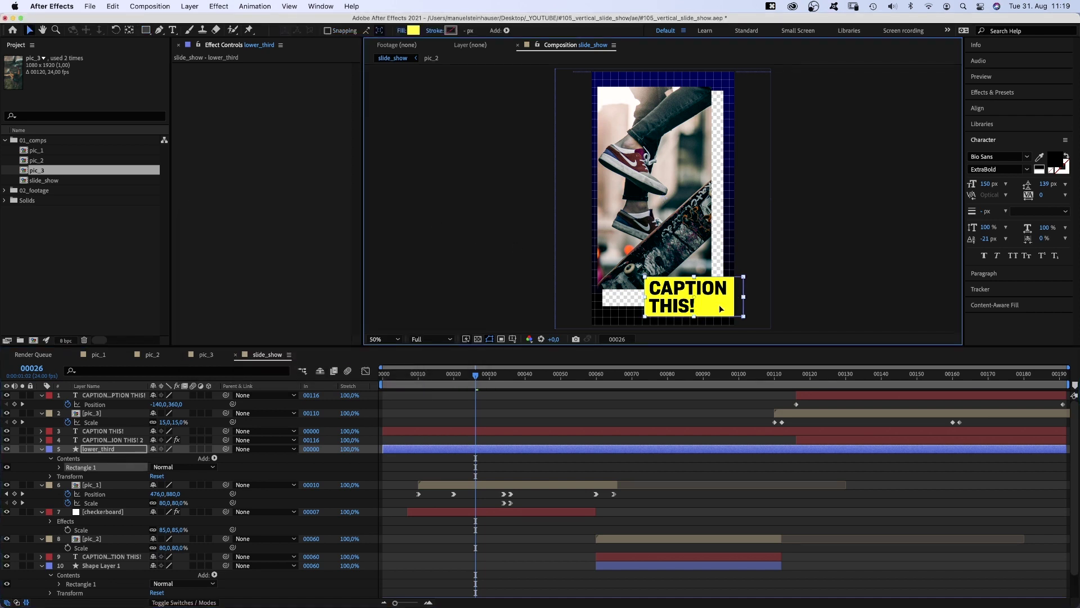
Step: Stack CAPTION THIS! directly above lower_third and raise both layers slightly together
{"action": "left_click", "coordinate": [98, 432]}
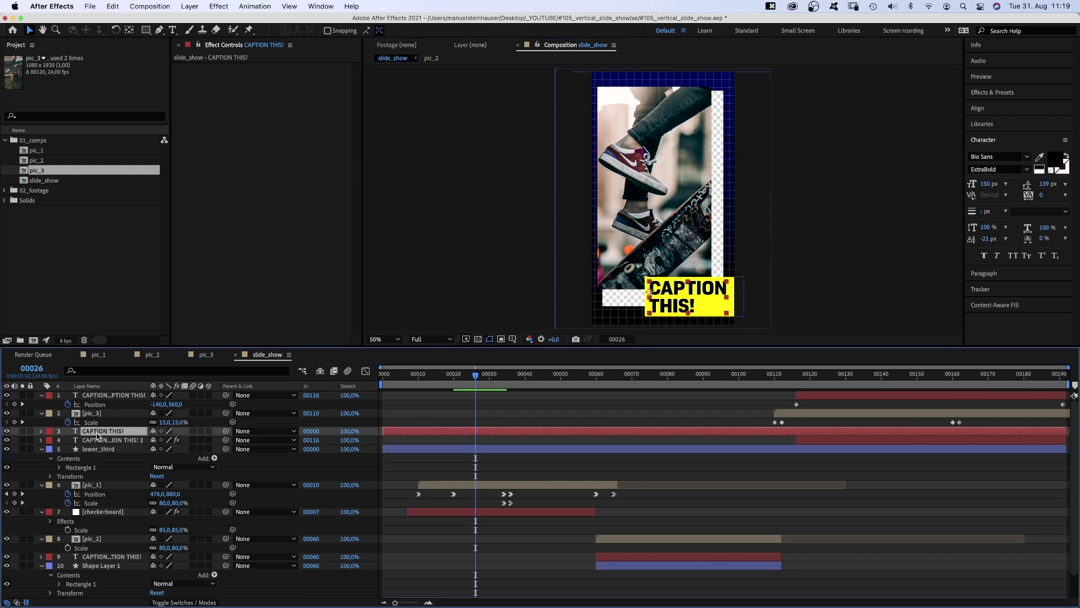
{"action": "left_click_drag", "start_coordinate": [100, 436], "coordinate": [107, 446]}
{"action": "left_click", "coordinate": [110, 449], "text": "shift"}
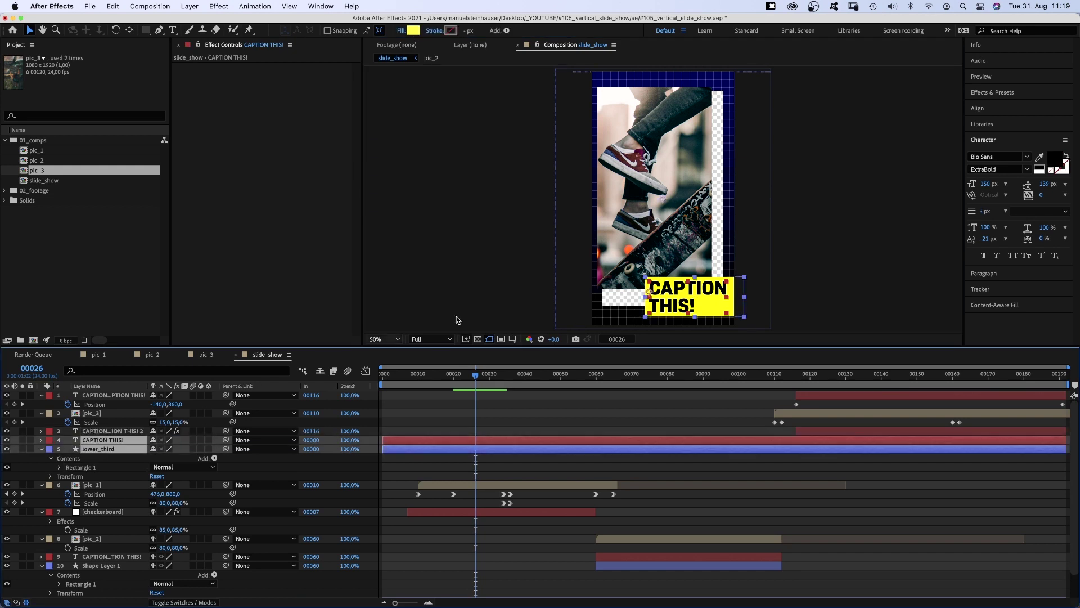
{"action": "left_click_drag", "start_coordinate": [681, 294], "coordinate": [681, 279]}
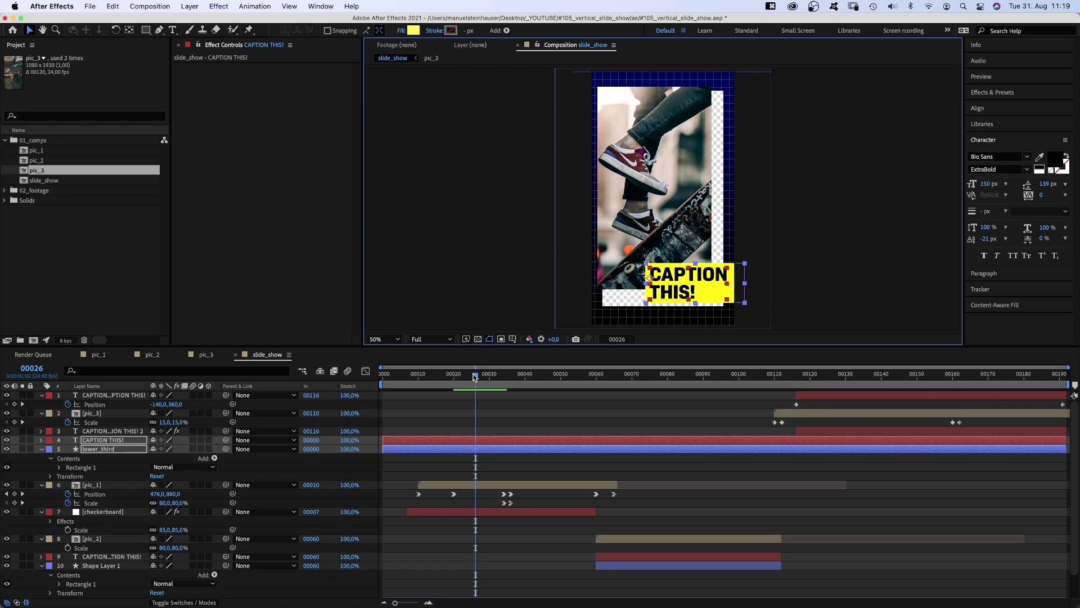
Step: Trim the caption and lower_third layers to span frames 15 through 60
{"action": "key", "text": "shift+Page_Up"}
{"action": "key", "text": "Page_Up"}
{"action": "left_click_drag", "start_coordinate": [381, 444], "coordinate": [433, 451]}
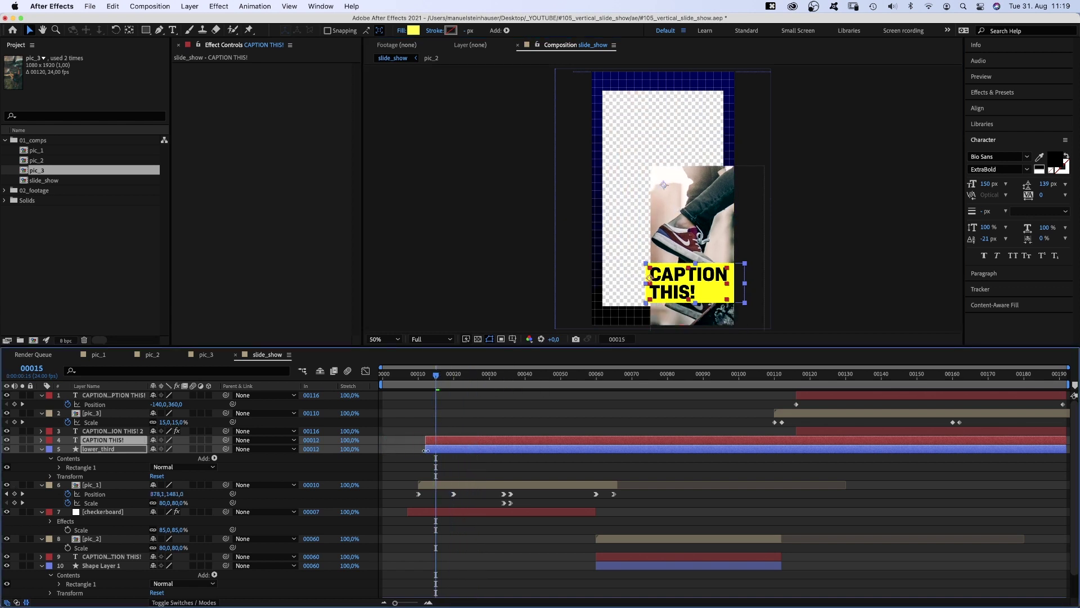
{"action": "left_click_drag", "start_coordinate": [553, 378], "coordinate": [596, 376]}
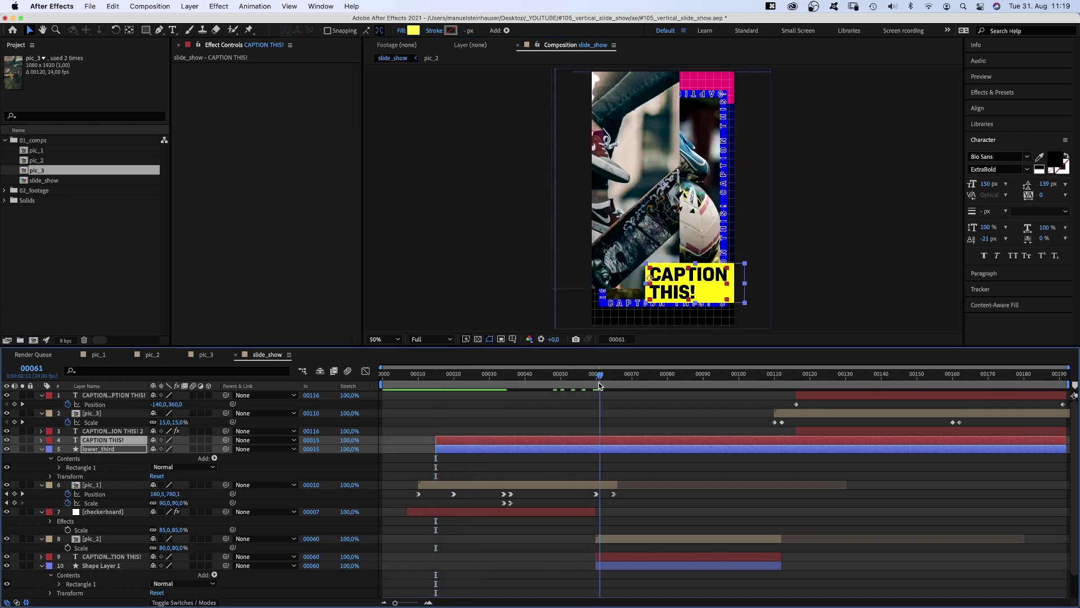
{"action": "left_click_drag", "start_coordinate": [1066, 441], "coordinate": [596, 448]}
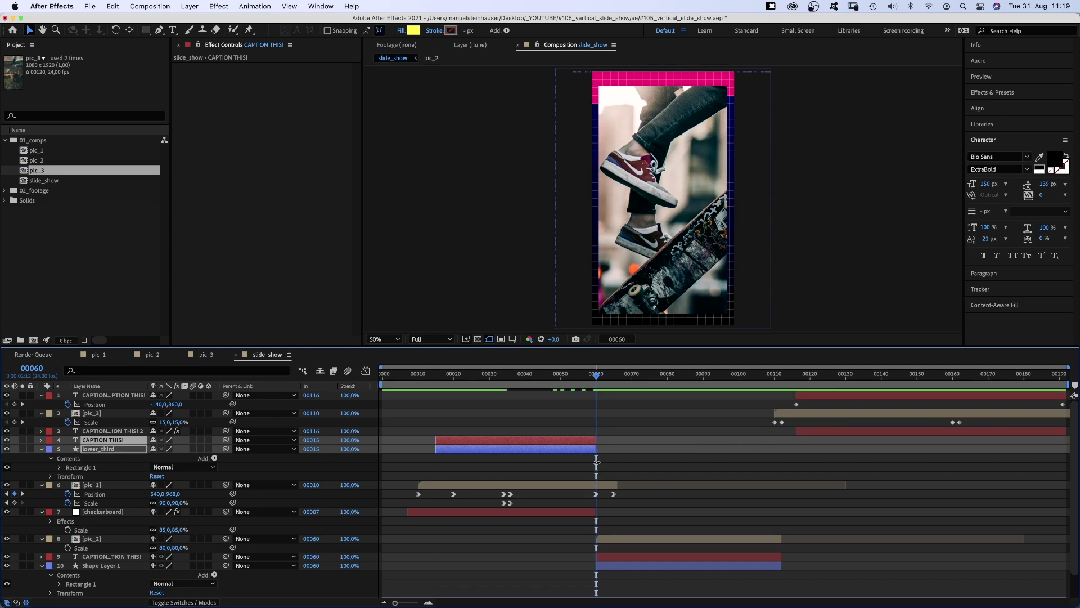
{"action": "left_click_drag", "start_coordinate": [500, 392], "coordinate": [441, 409]}
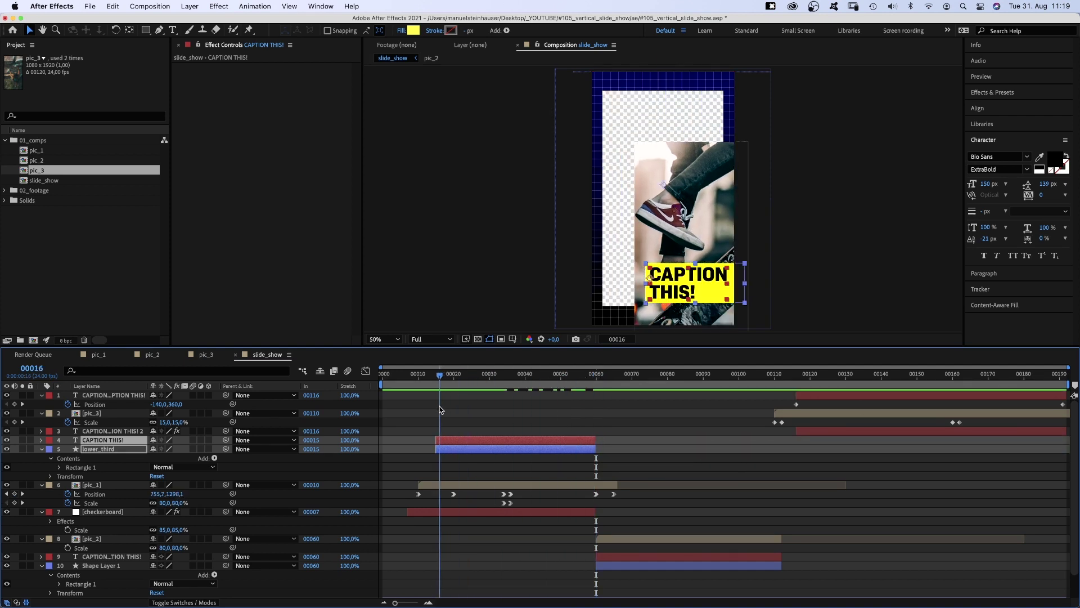
{"action": "left_click", "coordinate": [468, 448]}
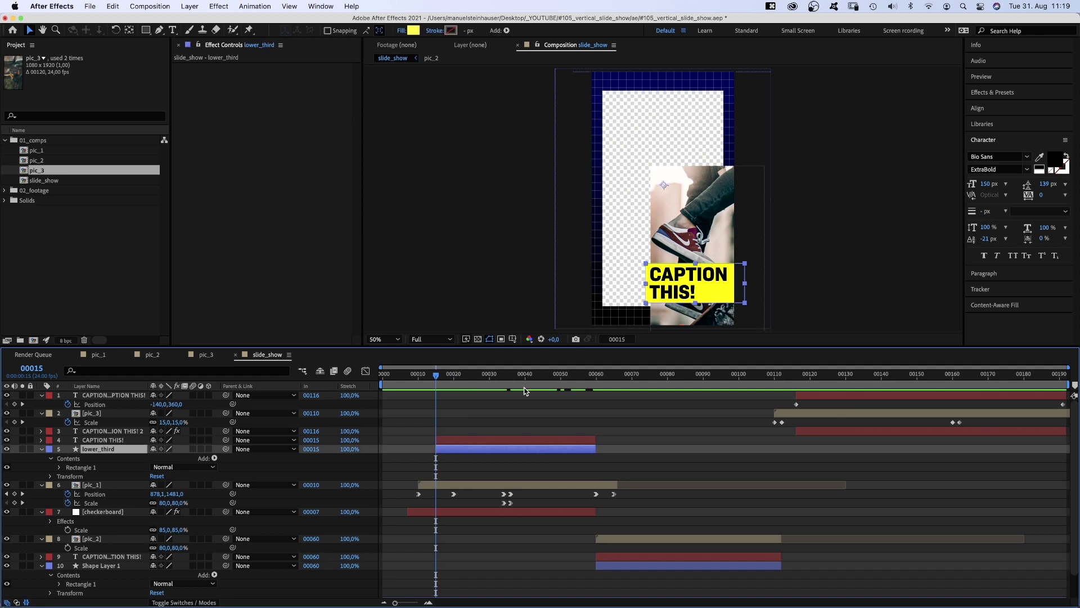
Step: Apply CC Line Sweep to lower_third with Direction 0° and Thickness 146
{"action": "left_click", "coordinate": [991, 99]}
{"action": "type", "text": "cc"}
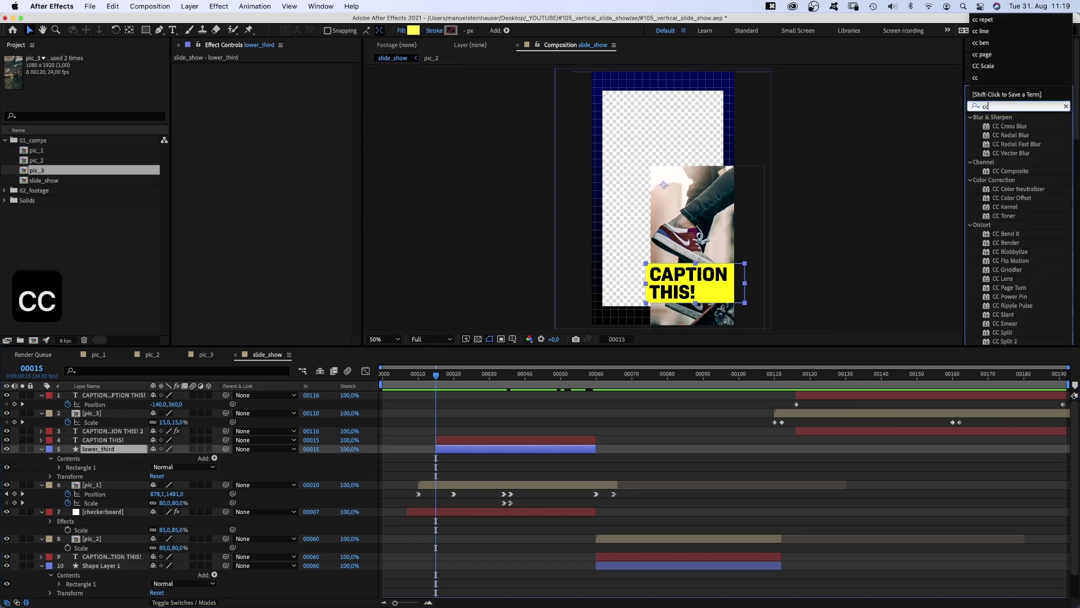
{"action": "type", "text": " line"}
{"action": "left_click_drag", "start_coordinate": [993, 126], "coordinate": [975, 133]}
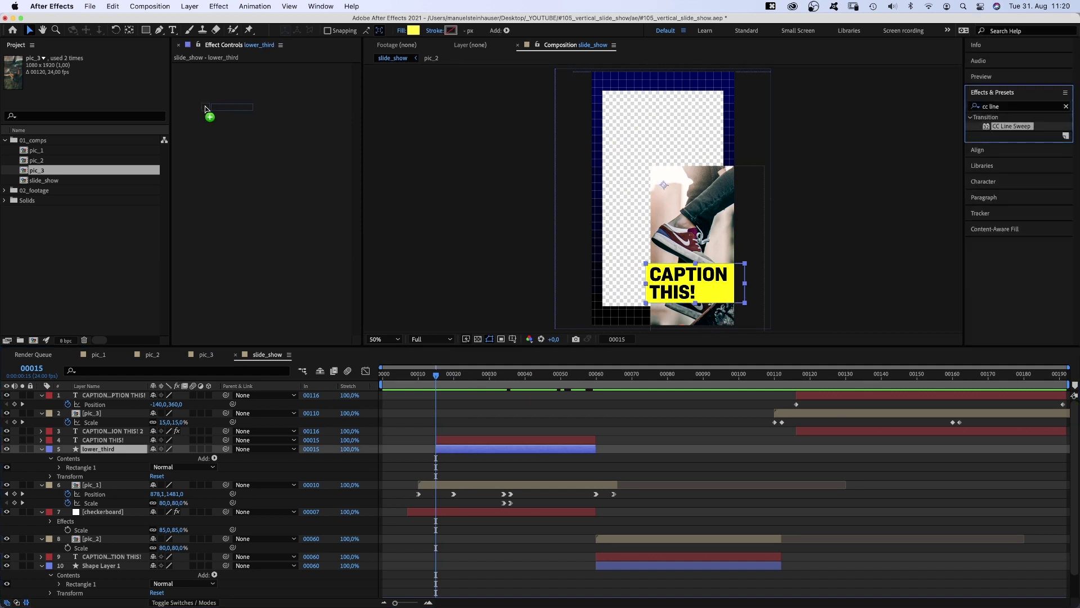
{"action": "left_click_drag", "start_coordinate": [205, 109], "coordinate": [213, 101]}
{"action": "left_click_drag", "start_coordinate": [279, 78], "coordinate": [316, 91]}
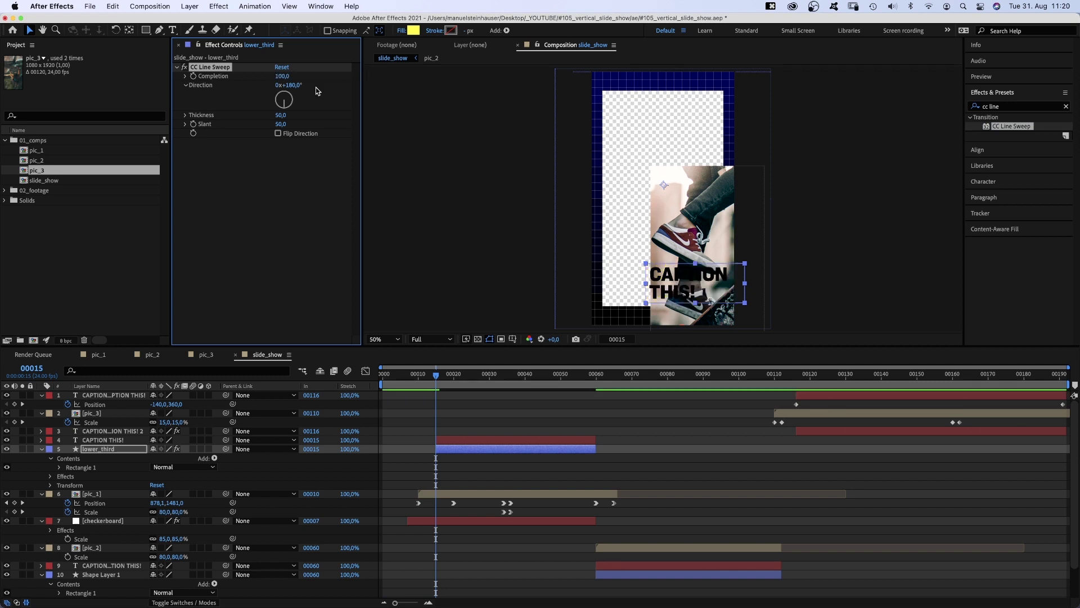
{"action": "type", "text": "0"}
{"action": "key", "text": "Return"}
{"action": "type", "text": "146"}
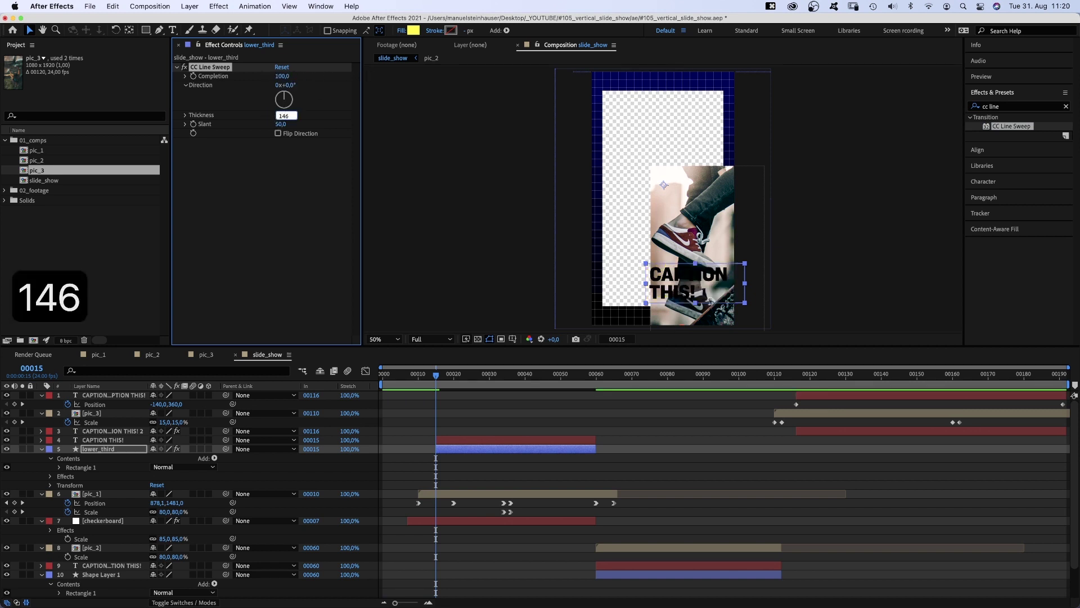
{"action": "key", "text": "Return"}
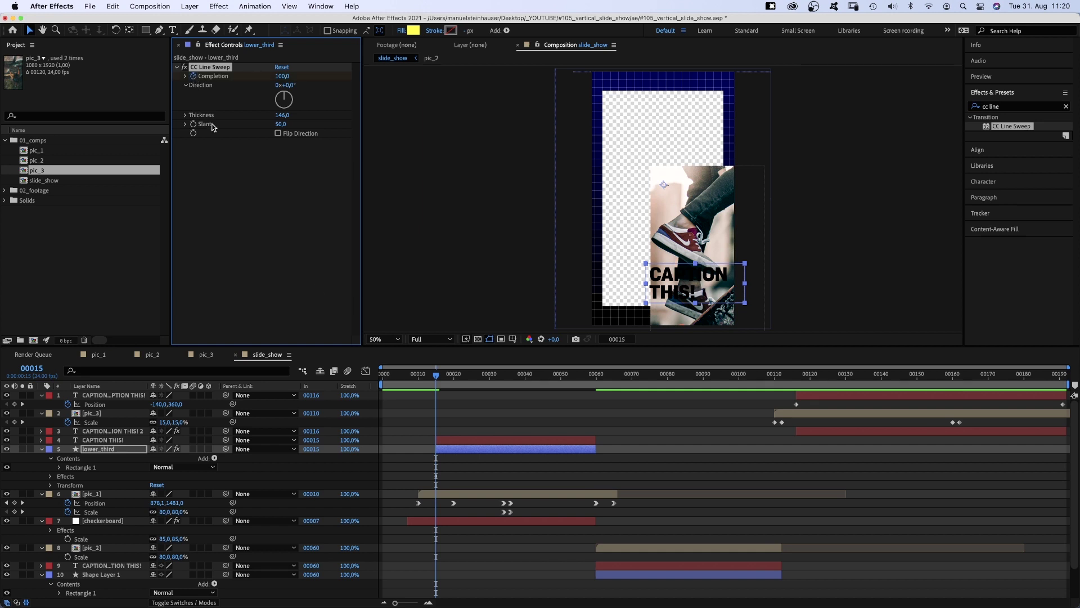
Step: Keyframe Completion so the box is fully revealed at frame 24 and swept away by 59
{"action": "left_click_drag", "start_coordinate": [444, 374], "coordinate": [460, 377]}
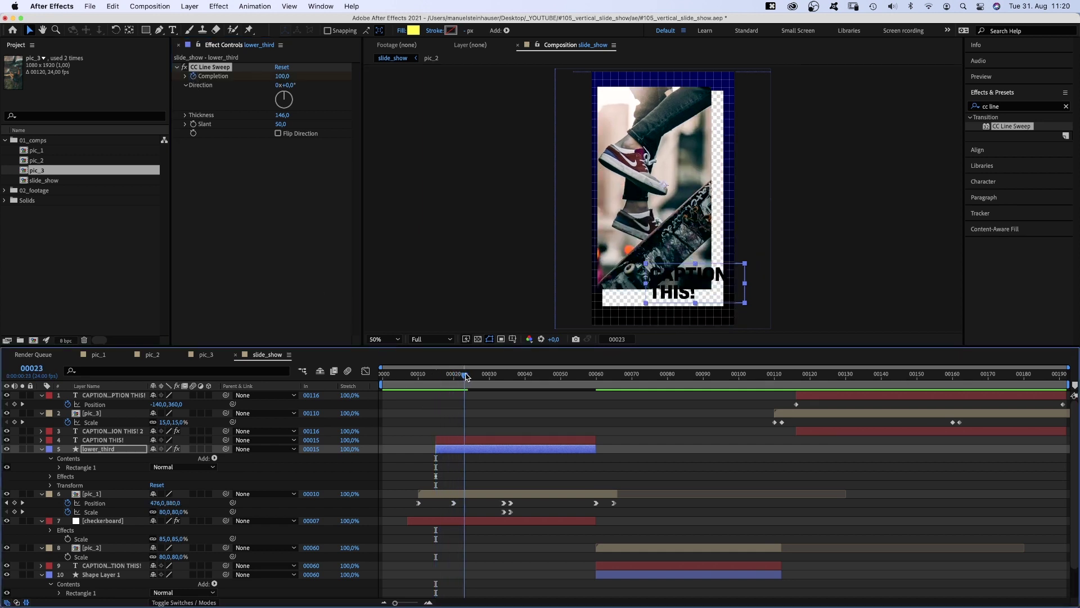
{"action": "left_click_drag", "start_coordinate": [281, 76], "coordinate": [217, 86]}
{"action": "left_click_drag", "start_coordinate": [493, 374], "coordinate": [574, 384]}
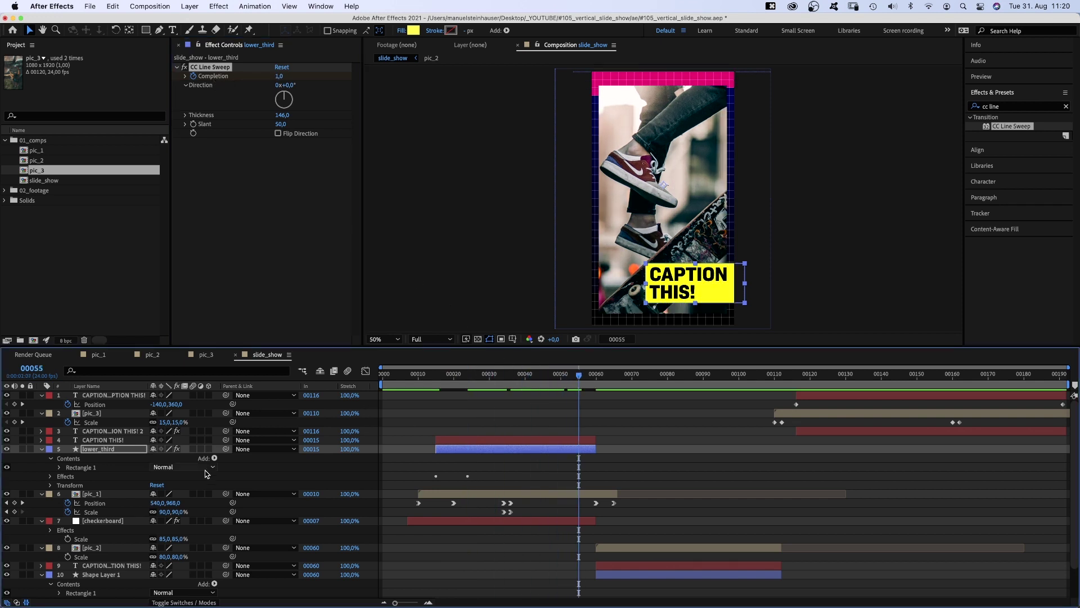
{"action": "key", "text": "u"}
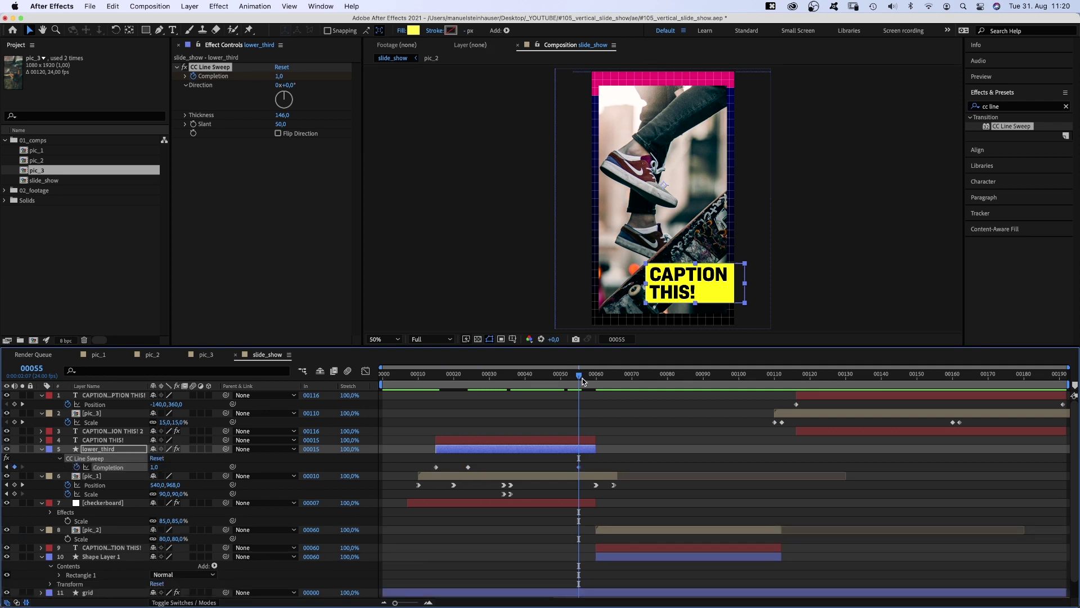
{"action": "left_click_drag", "start_coordinate": [583, 381], "coordinate": [595, 378]}
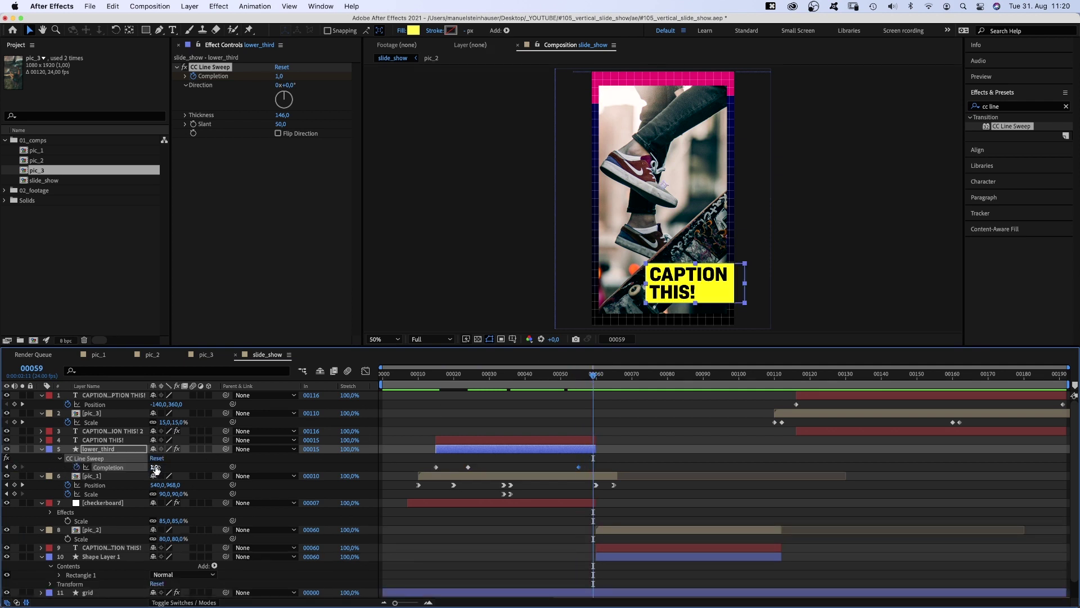
{"action": "left_click", "coordinate": [7, 467]}
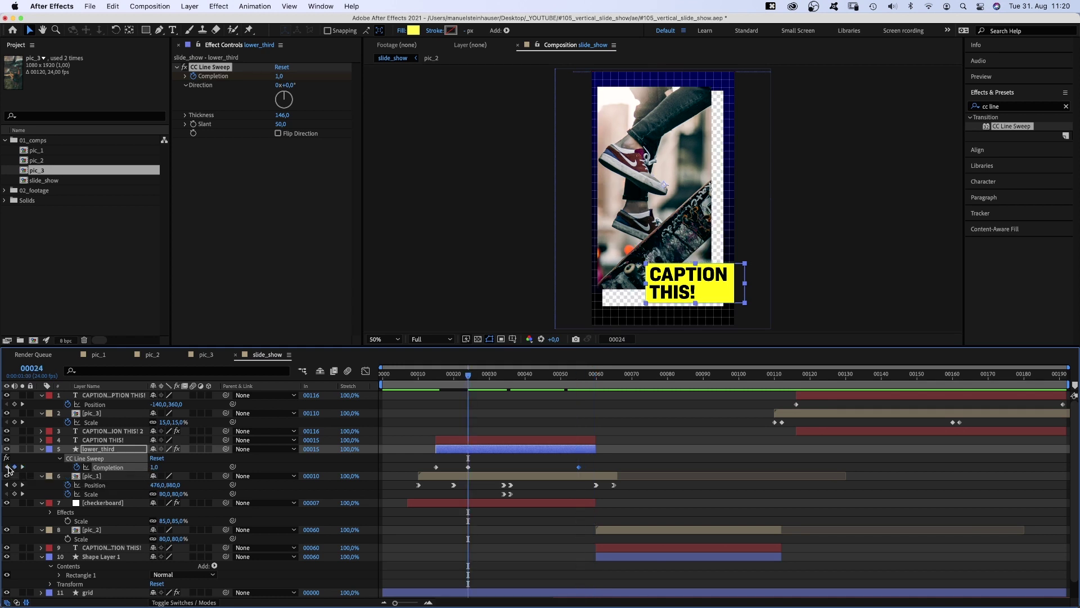
{"action": "left_click_drag", "start_coordinate": [154, 467], "coordinate": [143, 467]}
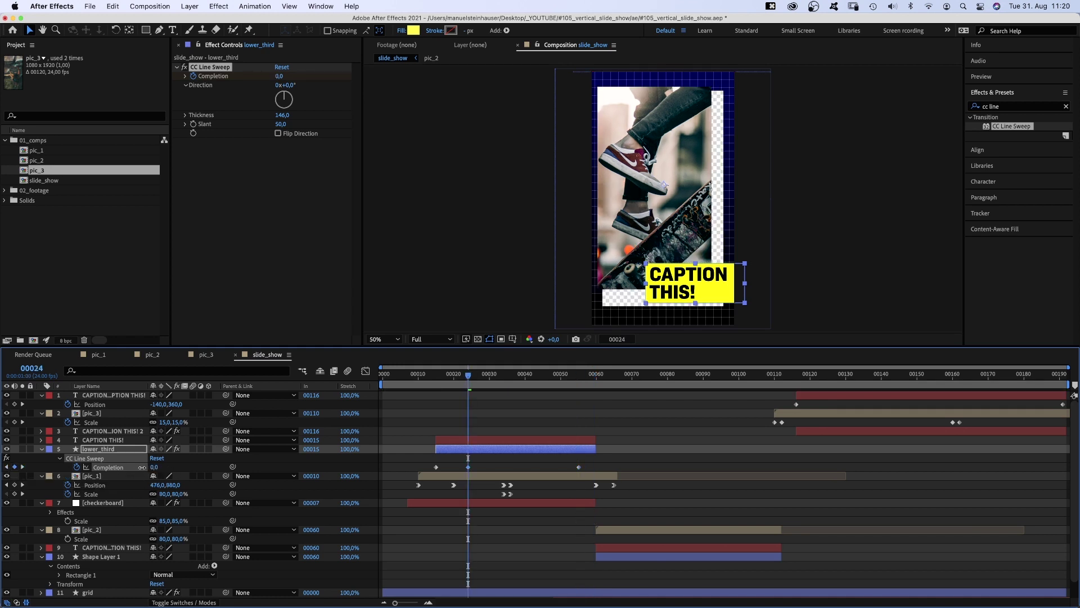
{"action": "left_click", "coordinate": [23, 467]}
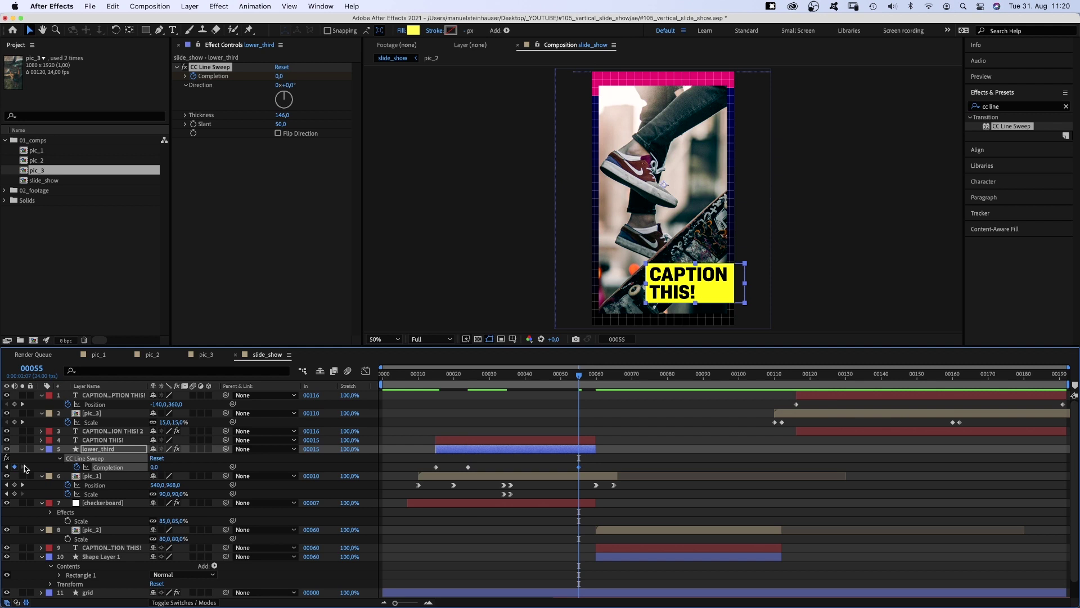
{"action": "left_click", "coordinate": [594, 375]}
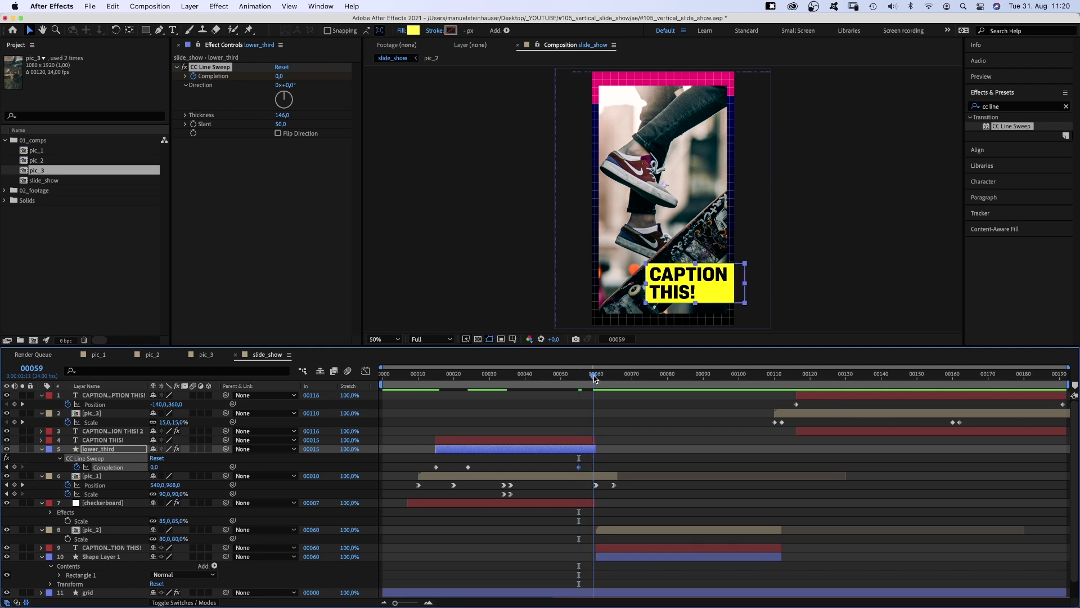
{"action": "left_click_drag", "start_coordinate": [153, 467], "coordinate": [478, 483]}
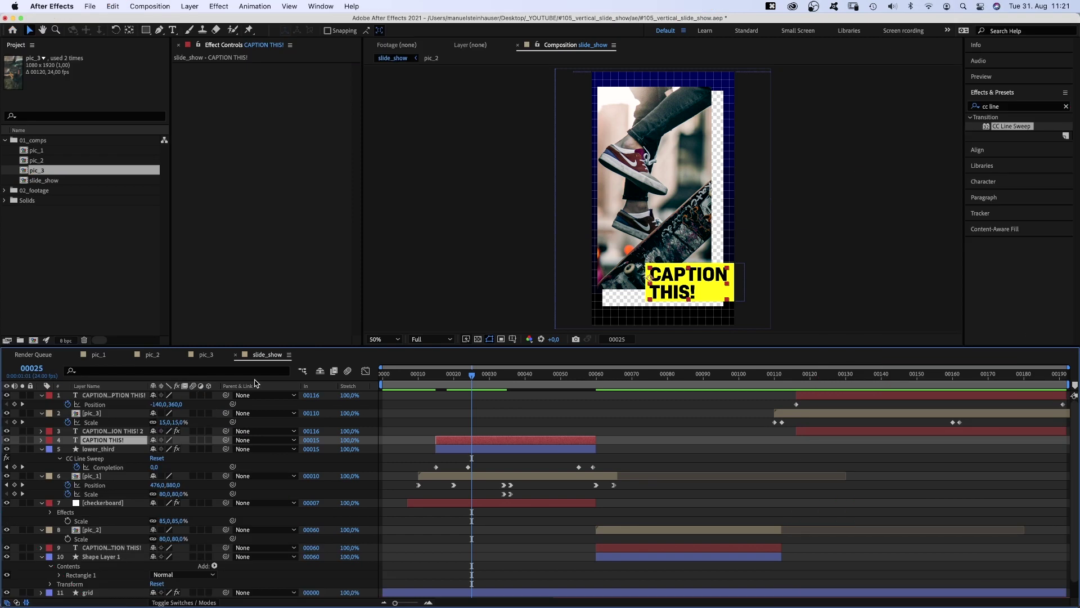
Step: Apply Set Matte to CAPTION THIS!, taking the matte from lower_third's Effects & Masks
{"action": "left_click", "coordinate": [996, 108]}
{"action": "type", "text": "set m"}
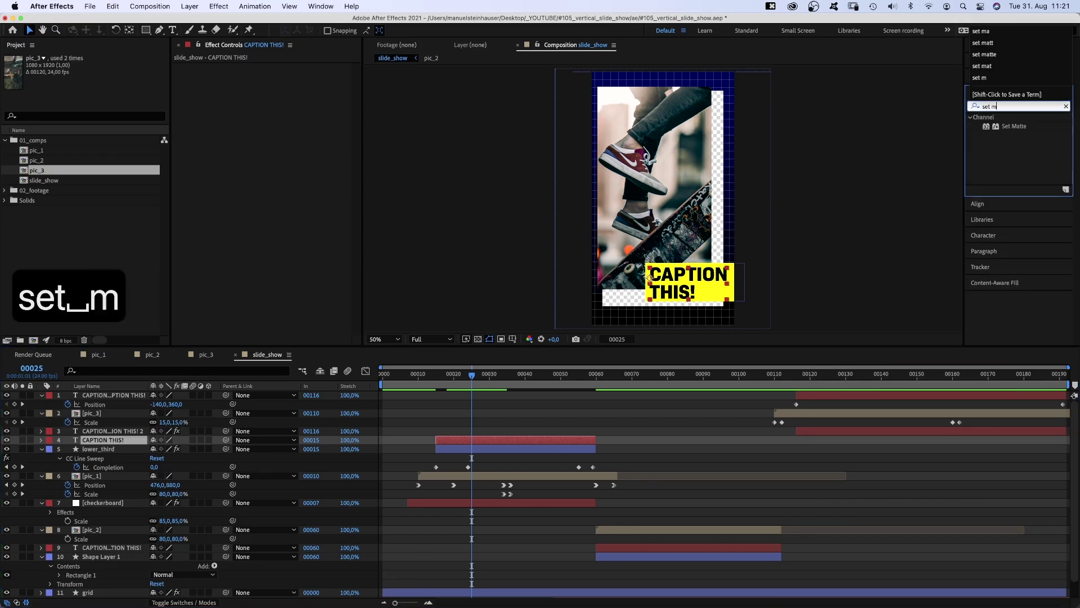
{"action": "type", "text": "atte"}
{"action": "left_click", "coordinate": [986, 127]}
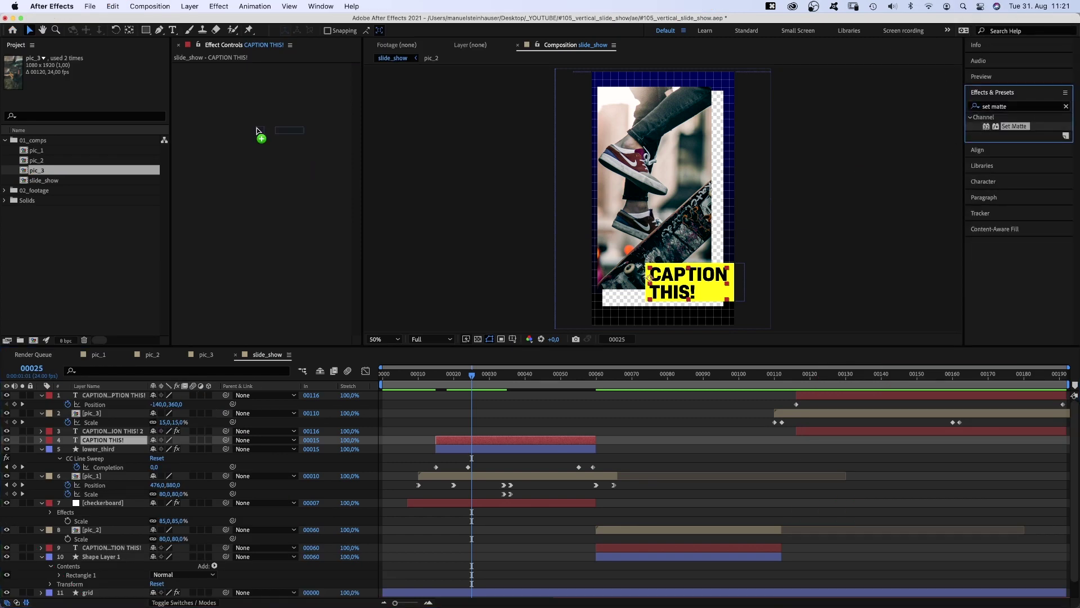
{"action": "left_click_drag", "start_coordinate": [220, 112], "coordinate": [220, 113]}
{"action": "left_click", "coordinate": [293, 76]}
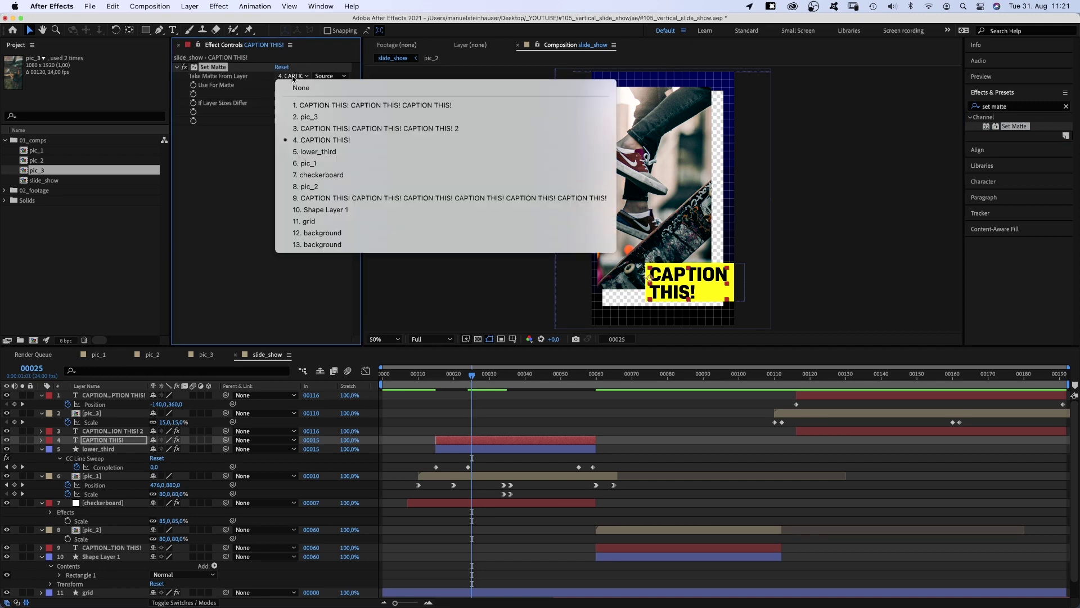
{"action": "left_click", "coordinate": [309, 152]}
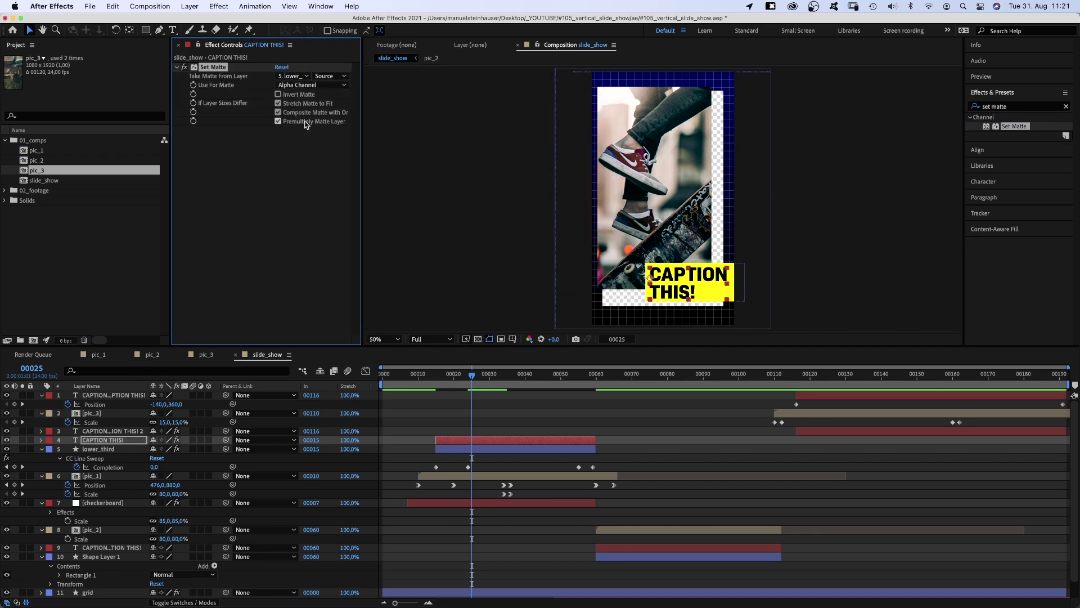
{"action": "left_click", "coordinate": [329, 75]}
{"action": "left_click", "coordinate": [334, 112]}
{"action": "left_click", "coordinate": [469, 378]}
{"action": "left_click_drag", "start_coordinate": [459, 386], "coordinate": [496, 386]}
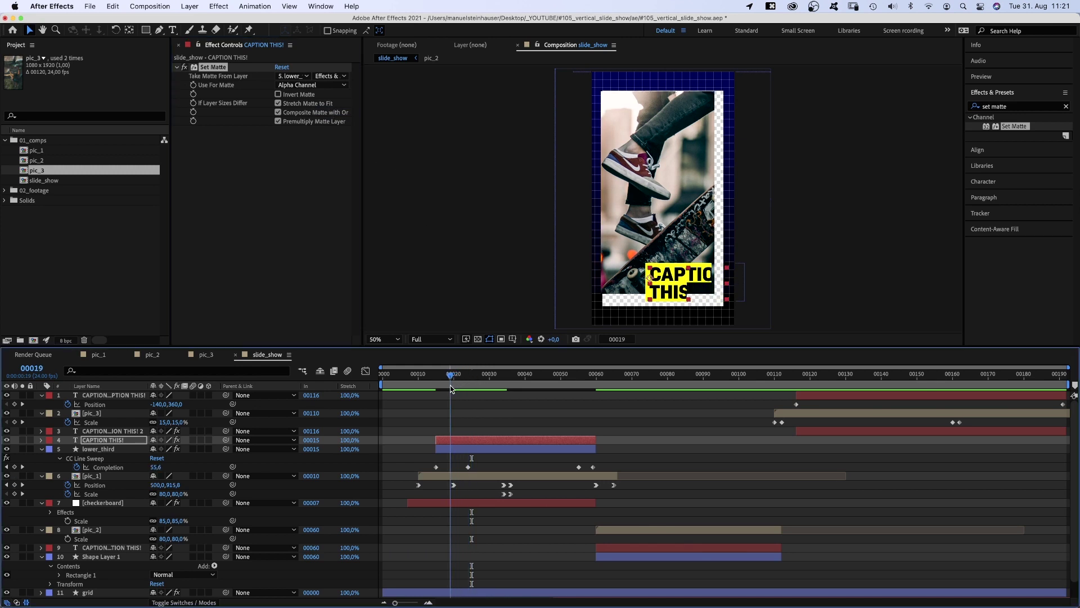
{"action": "left_click", "coordinate": [519, 442], "text": "shift"}
Step: Duplicate the caption and box, start them at frame 66, raise the box, and matte to lower_third 2
{"action": "key", "text": "super+d"}
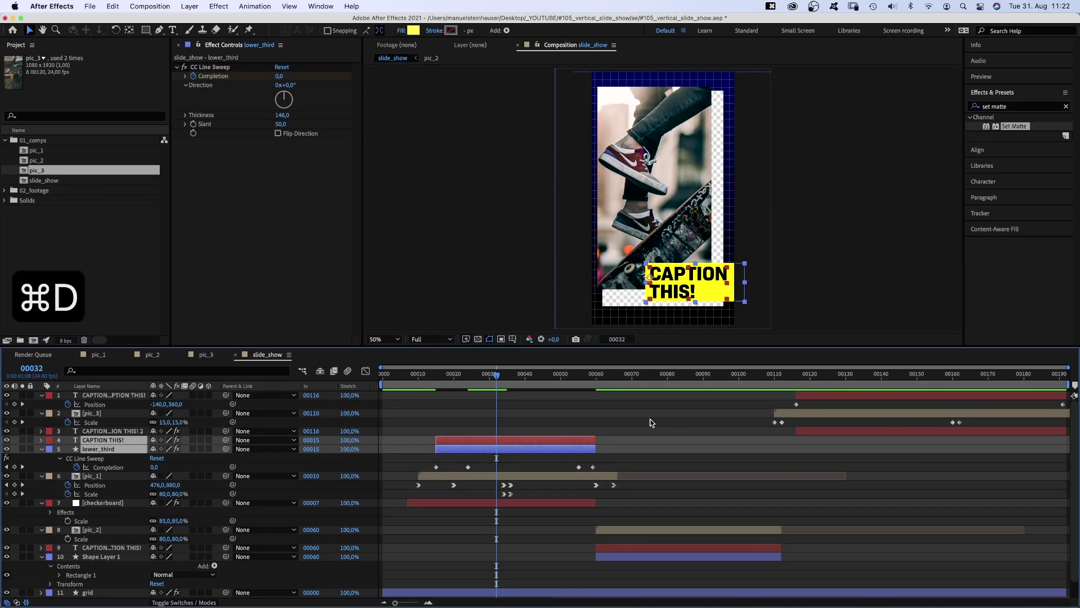
{"action": "left_click_drag", "start_coordinate": [96, 458], "coordinate": [95, 455]}
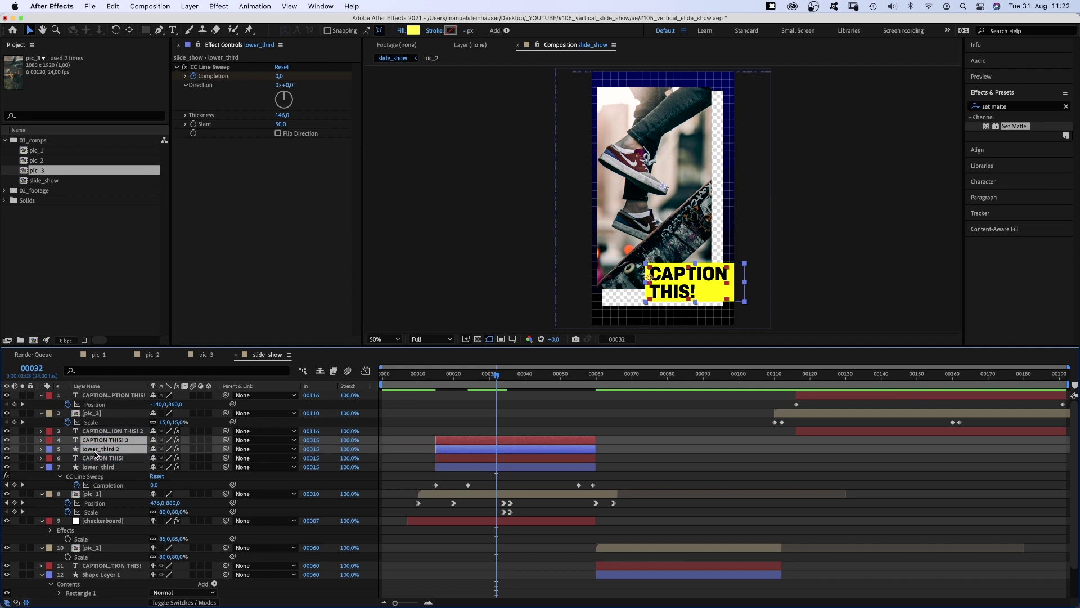
{"action": "left_click_drag", "start_coordinate": [531, 372], "coordinate": [618, 386]}
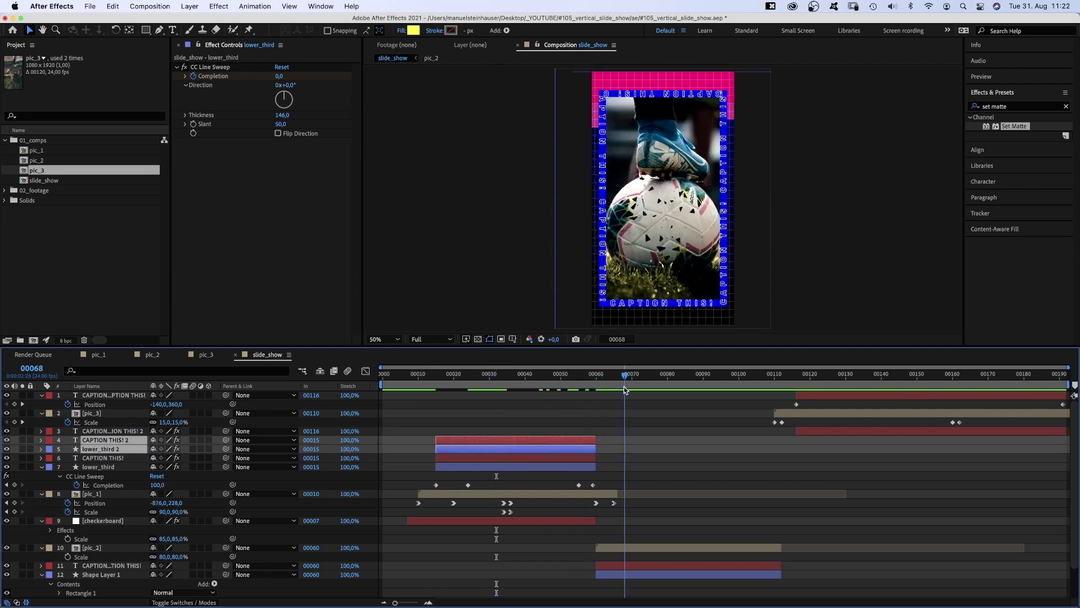
{"action": "left_click_drag", "start_coordinate": [454, 448], "coordinate": [634, 448]}
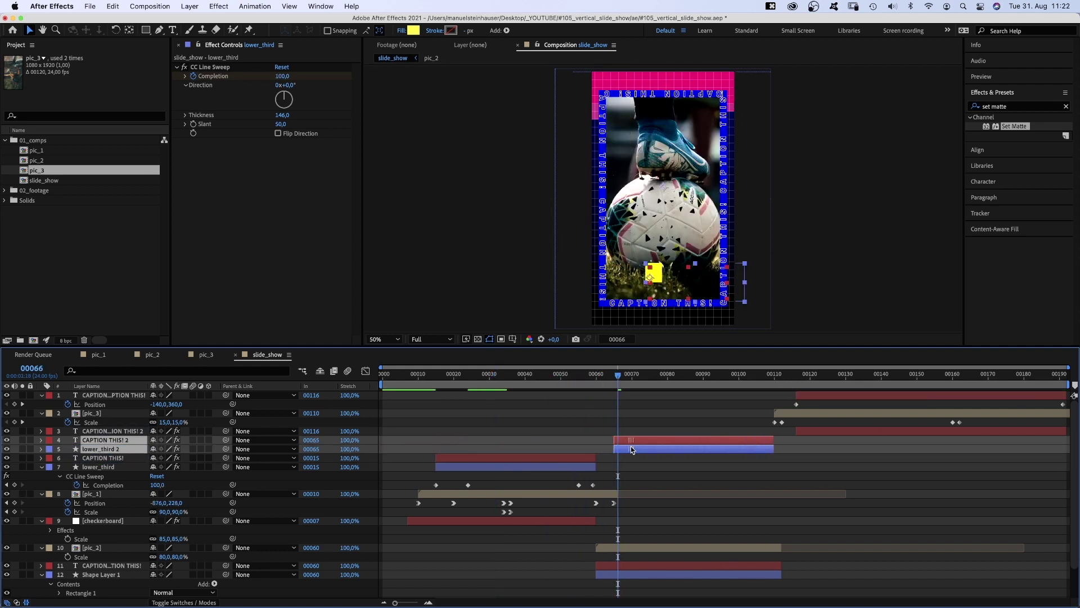
{"action": "left_click_drag", "start_coordinate": [646, 378], "coordinate": [690, 384]}
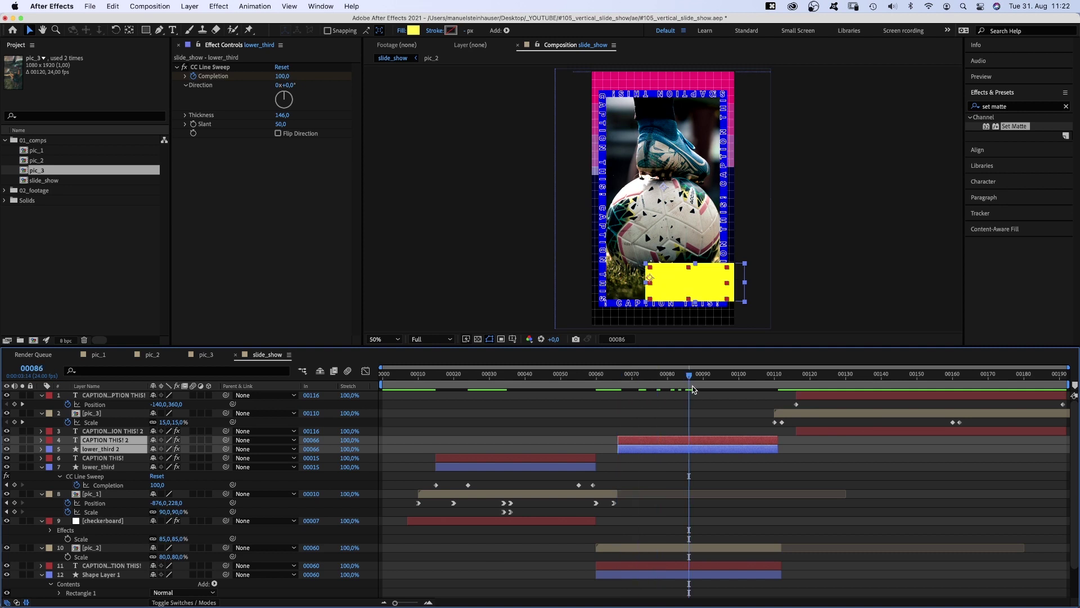
{"action": "left_click_drag", "start_coordinate": [708, 252], "coordinate": [709, 208]}
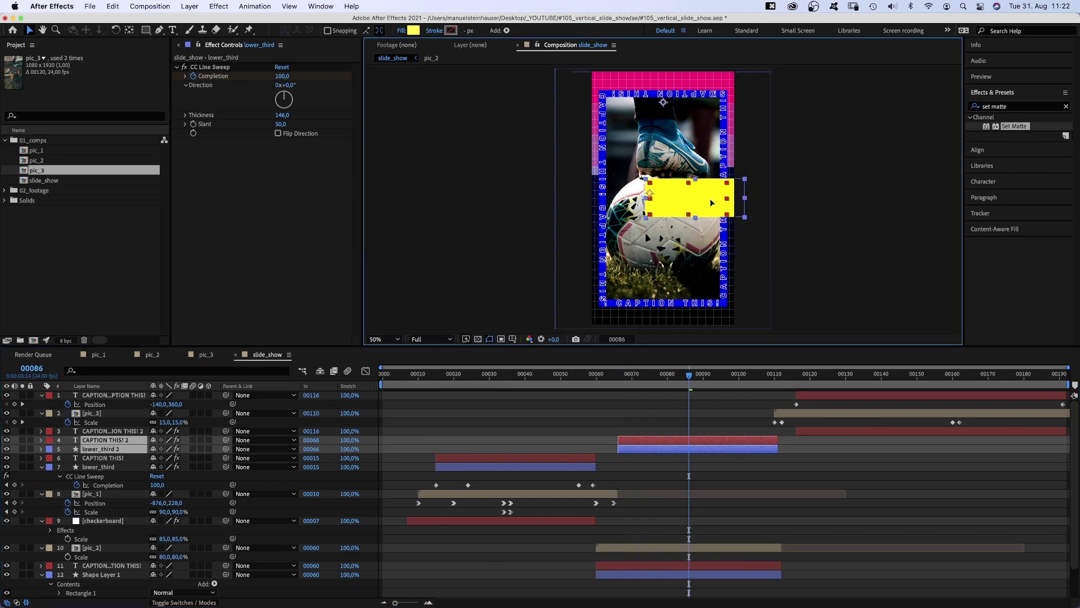
{"action": "left_click", "coordinate": [706, 440]}
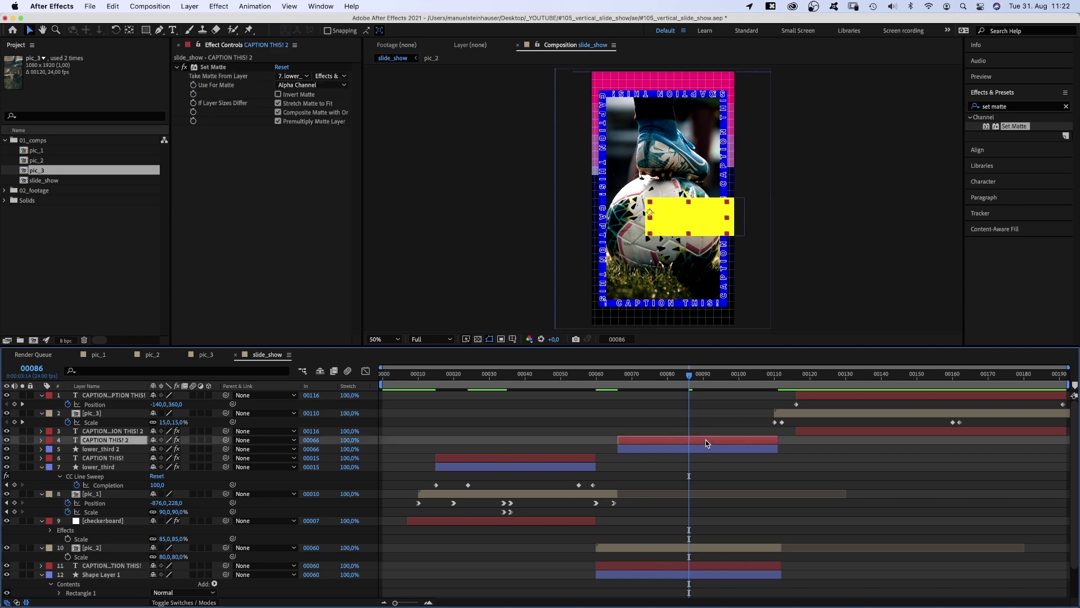
{"action": "left_click", "coordinate": [299, 78]}
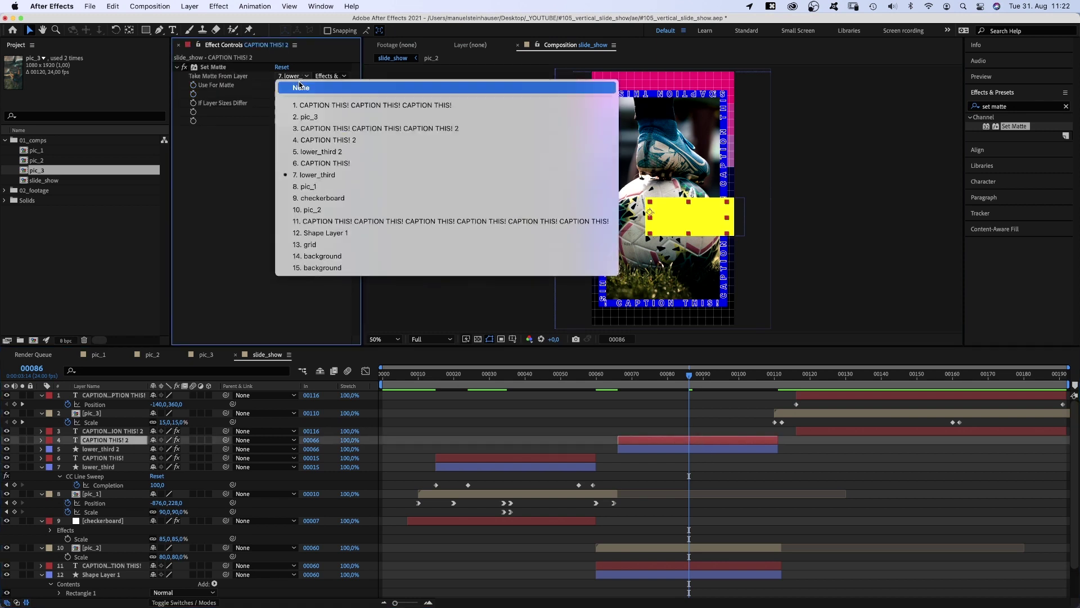
{"action": "left_click", "coordinate": [313, 151]}
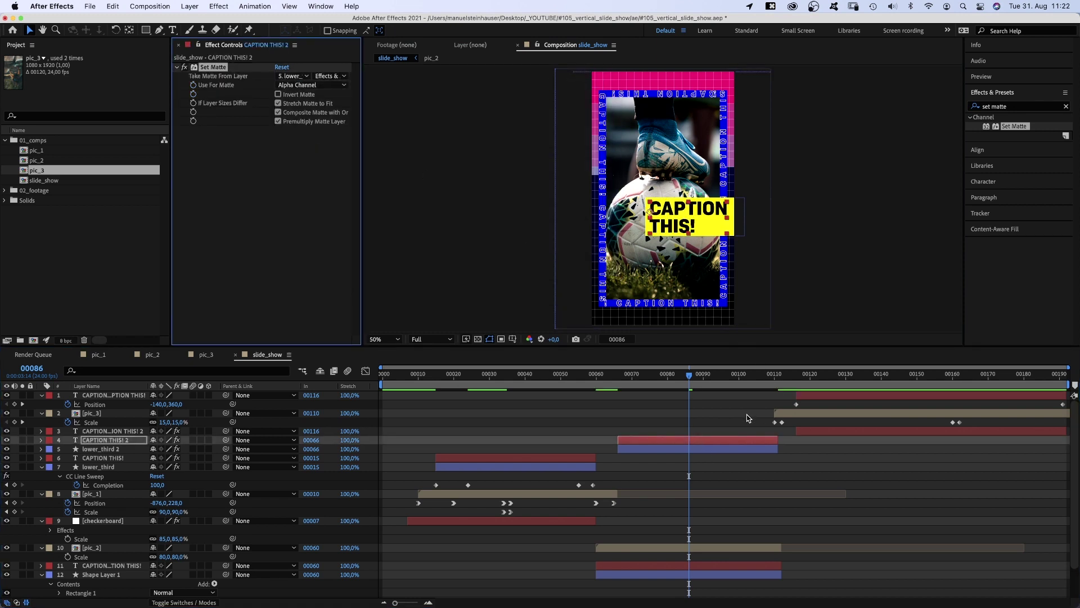
Step: Copy the caption pair to start at frame 116, matte to lower_third 3, and preview
{"action": "left_click", "coordinate": [688, 440]}
{"action": "left_click", "coordinate": [696, 449], "text": "shift"}
{"action": "key", "text": "super+d"}
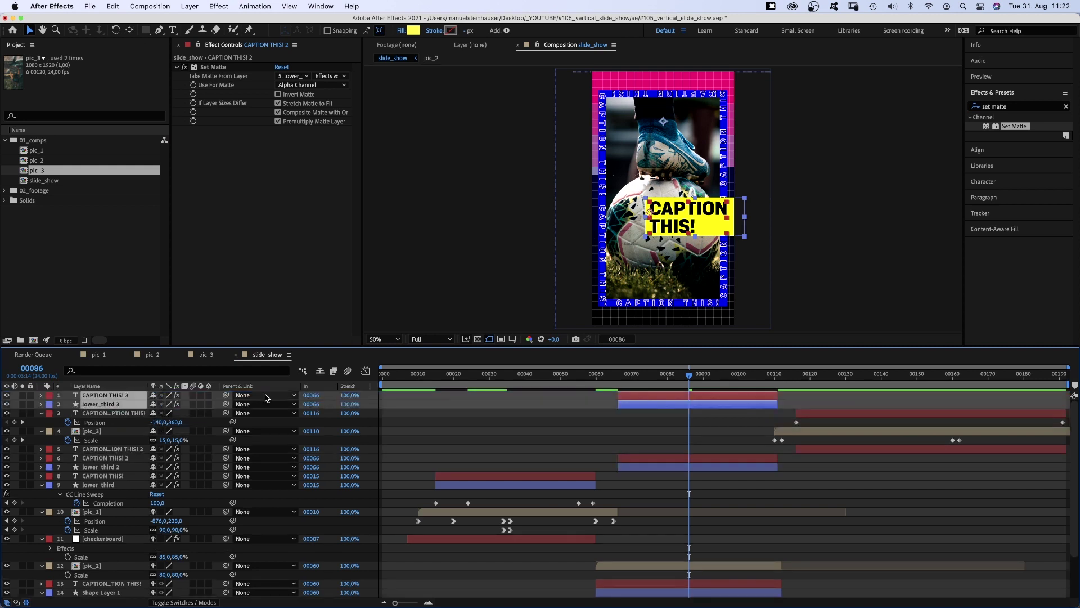
{"action": "left_click", "coordinate": [799, 376]}
{"action": "key", "text": "bracketleft"}
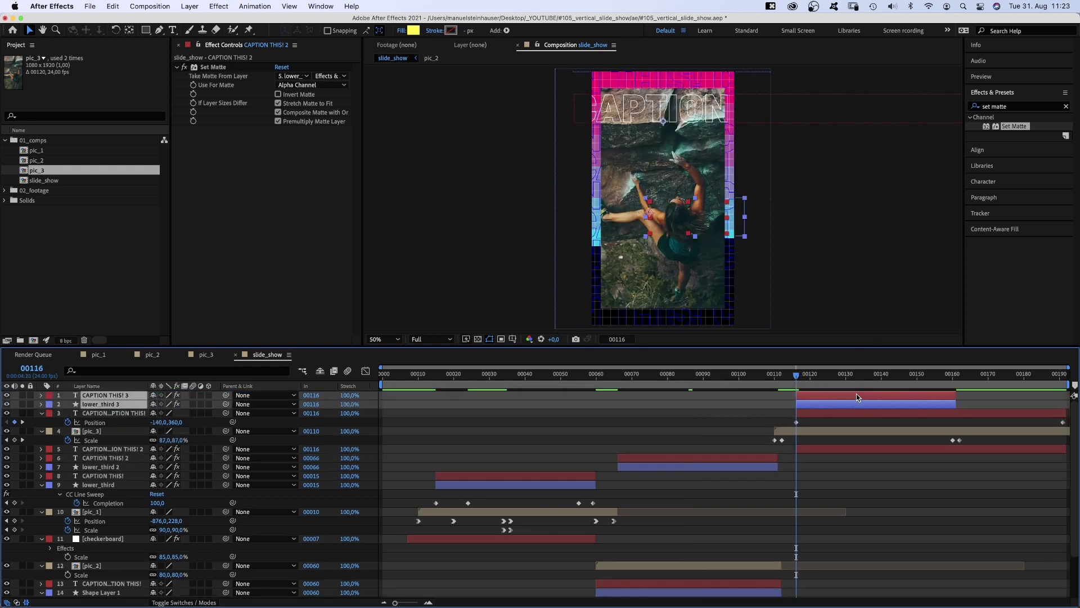
{"action": "left_click", "coordinate": [800, 396]}
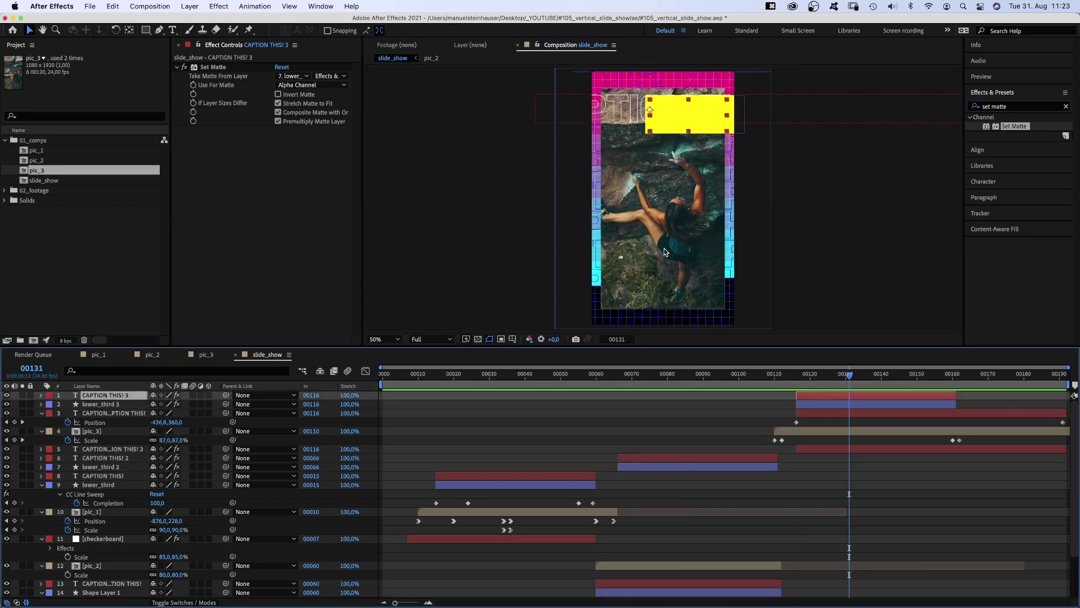
{"action": "left_click", "coordinate": [293, 76]}
{"action": "left_click", "coordinate": [298, 110]}
{"action": "key", "text": "KP_0"}
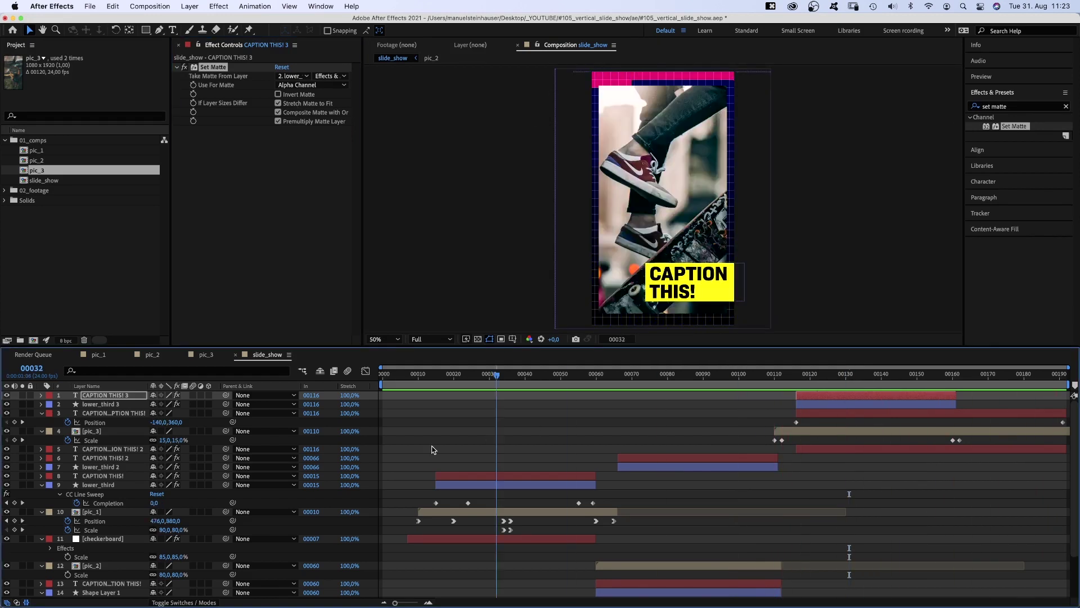
Step: Return to the start and create a star shape filling the composition
{"action": "key", "text": "Home"}
{"action": "left_click", "coordinate": [43, 427]}
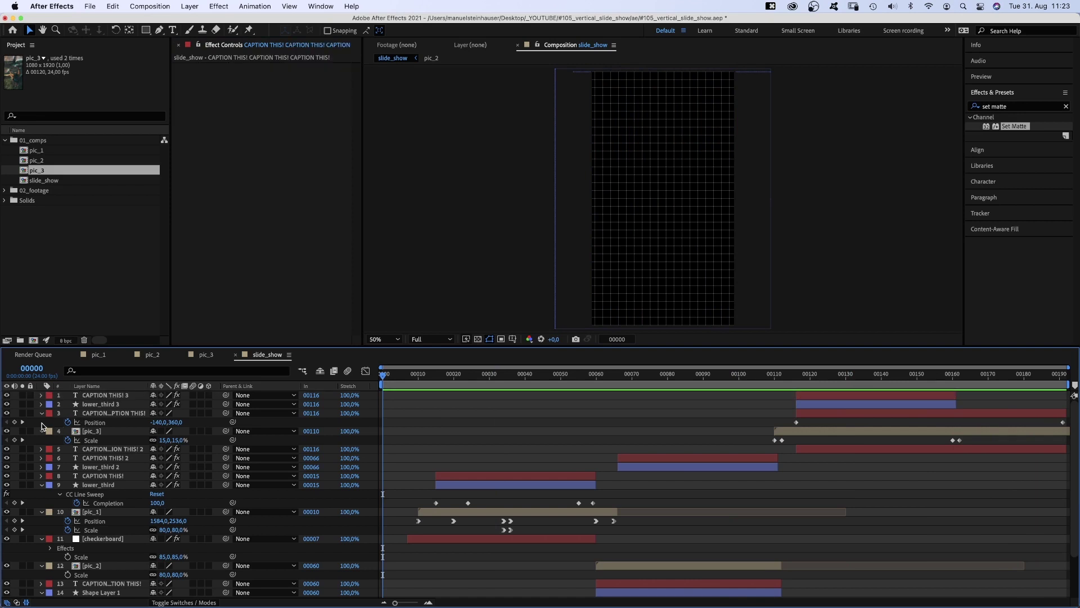
{"action": "left_click_drag", "start_coordinate": [144, 33], "coordinate": [174, 79]}
{"action": "double_click", "coordinate": [146, 30]}
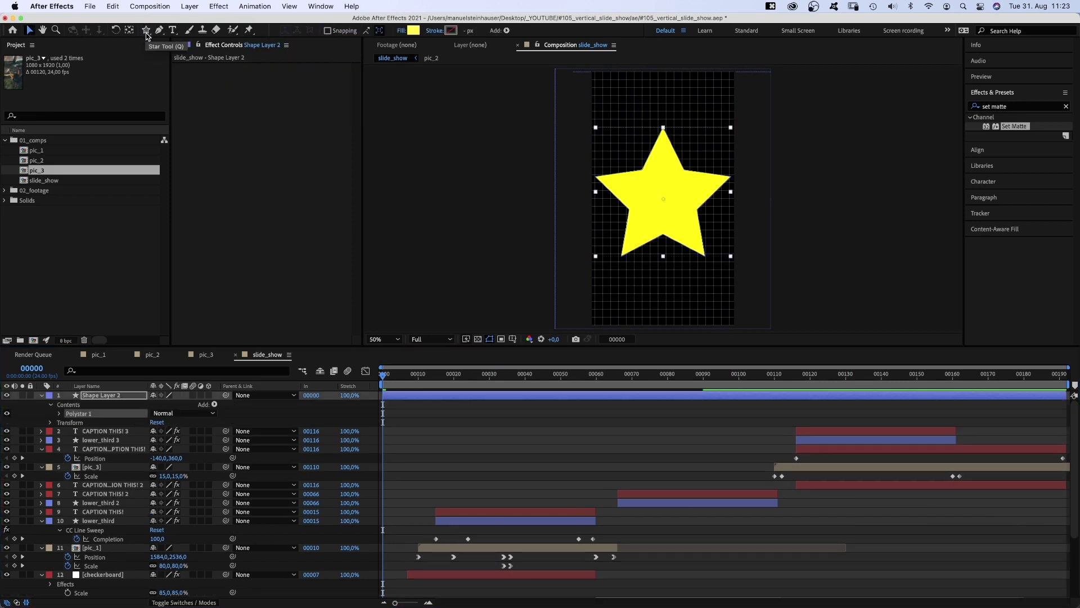
Step: Make the star an X: 4 points, inner radius 0, outer radius 506, rotation 45, 4 px stroke
{"action": "left_click", "coordinate": [59, 414]}
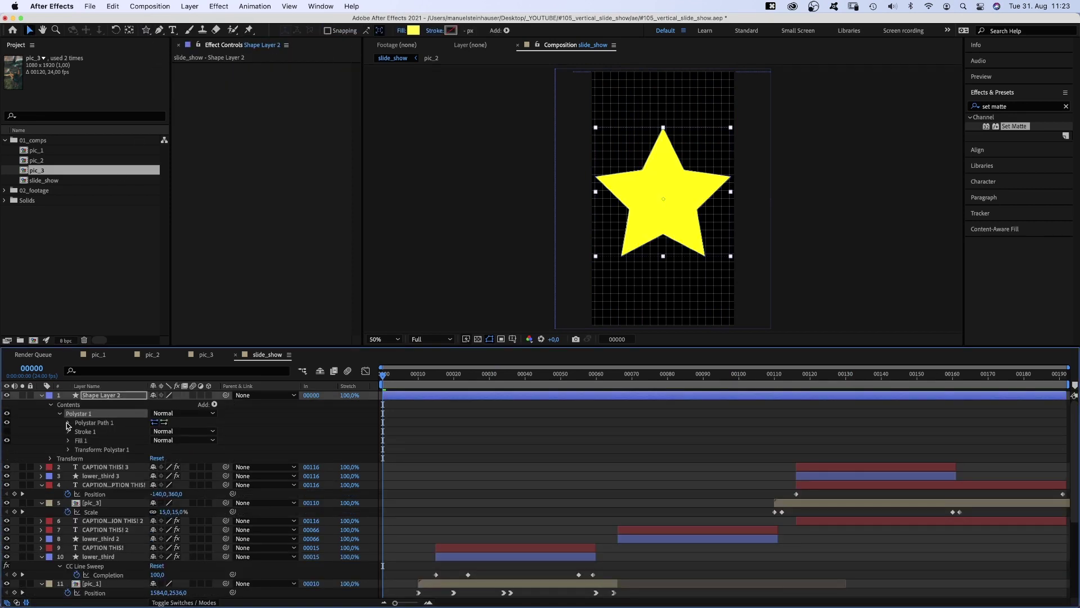
{"action": "left_click", "coordinate": [68, 423]}
{"action": "type", "text": "4"}
{"action": "key", "text": "Return"}
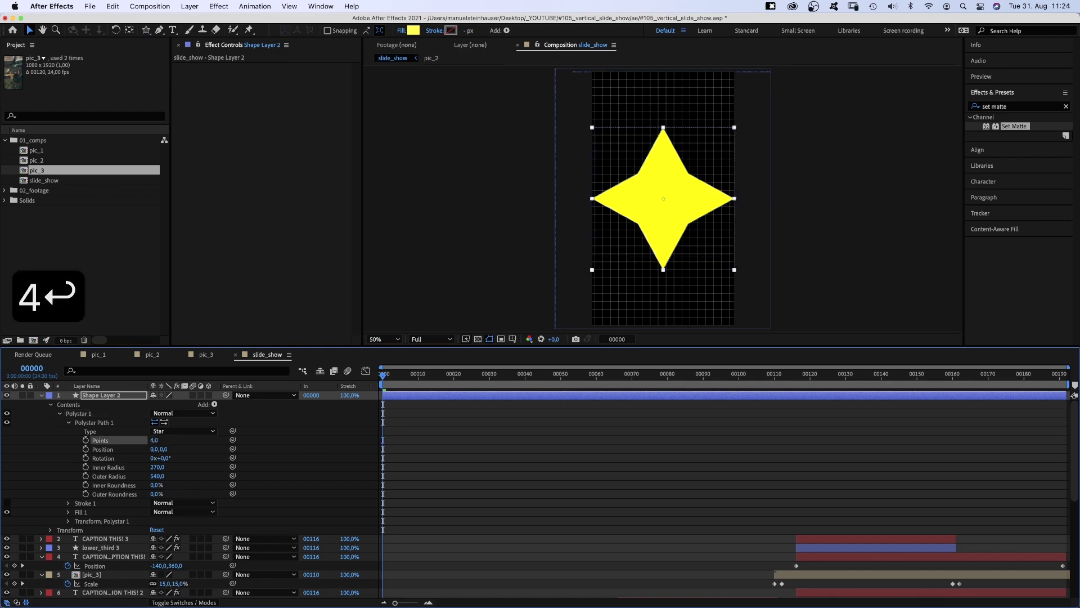
{"action": "left_click_drag", "start_coordinate": [157, 467], "coordinate": [15, 480]}
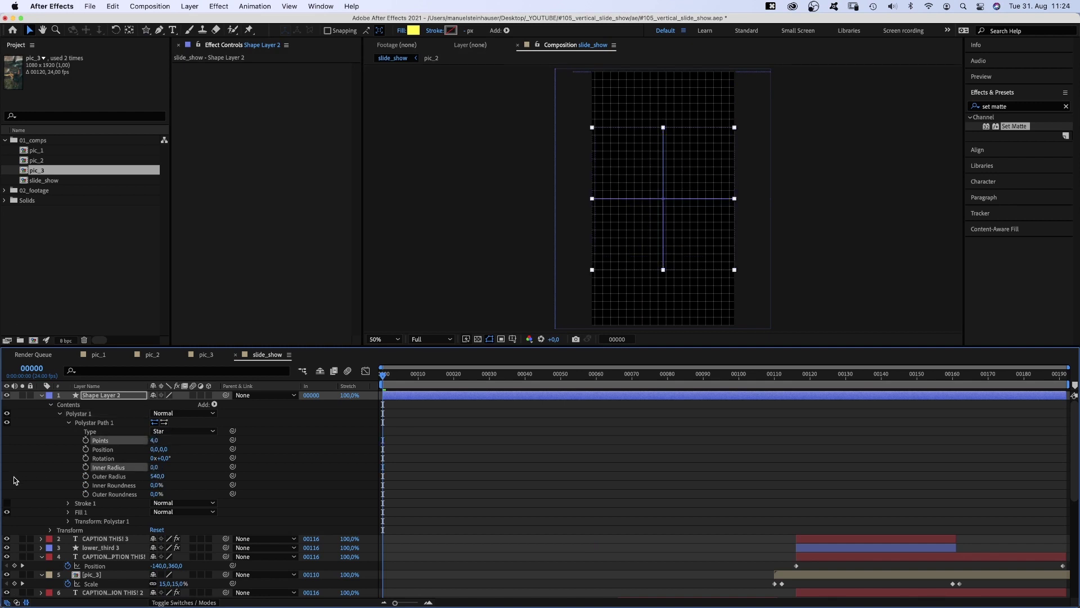
{"action": "type", "text": "506"}
{"action": "key", "text": "Return"}
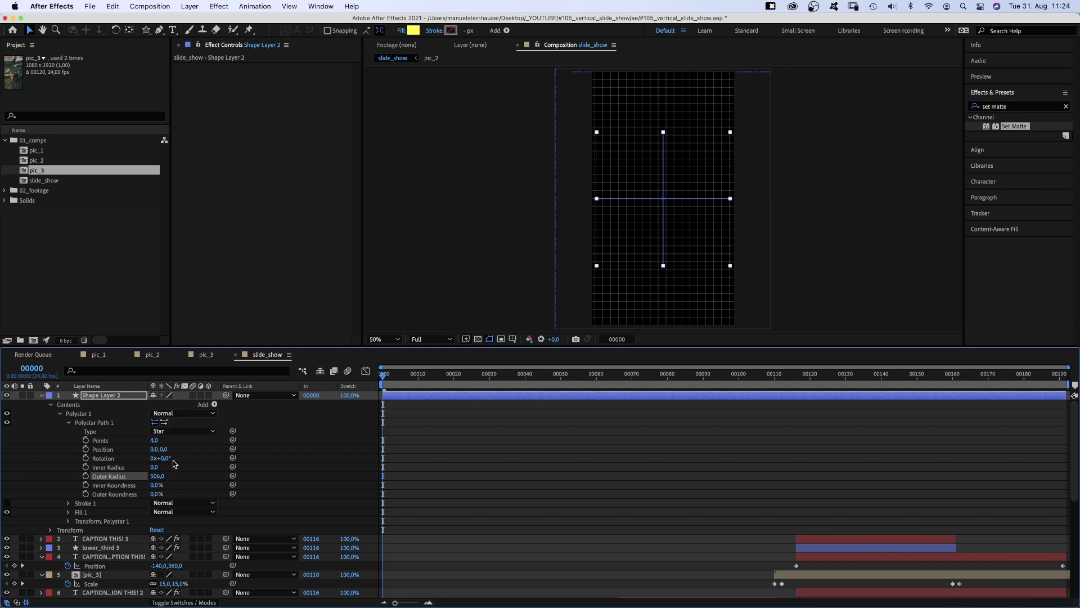
{"action": "type", "text": "45"}
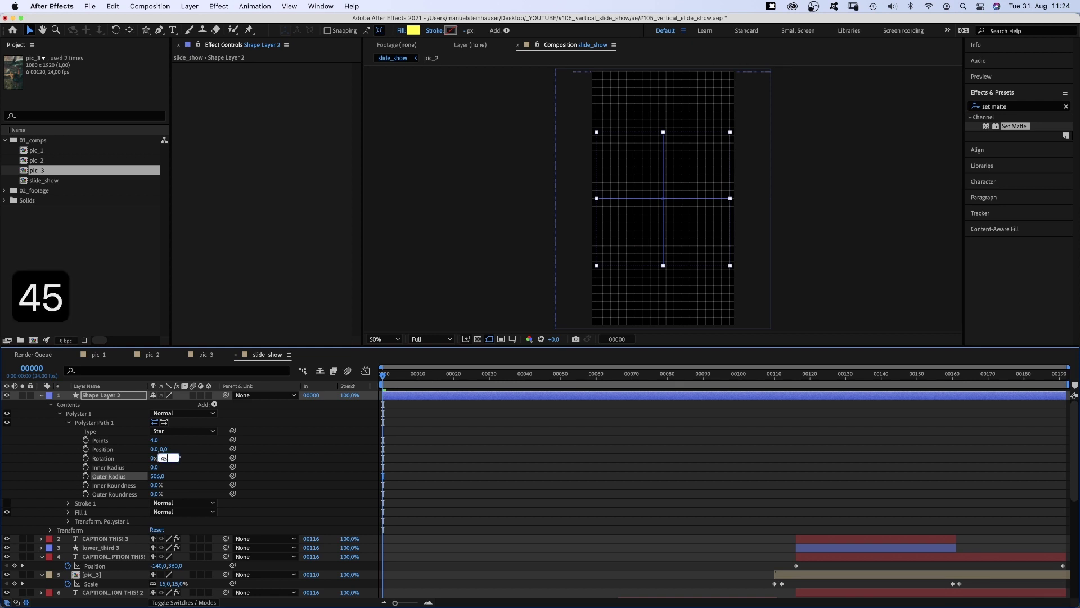
{"action": "key", "text": "Return"}
{"action": "type", "text": "4"}
{"action": "key", "text": "Return"}
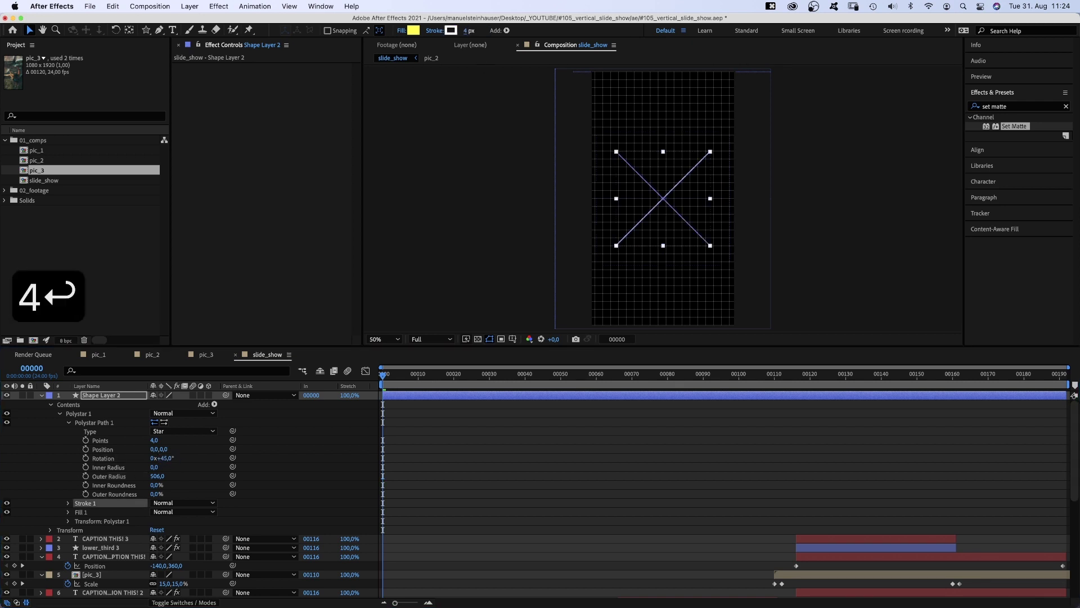
Step: Rename the shape layer 'corss_big' and trim it to a brief flash at the start
{"action": "left_click", "coordinate": [54, 468]}
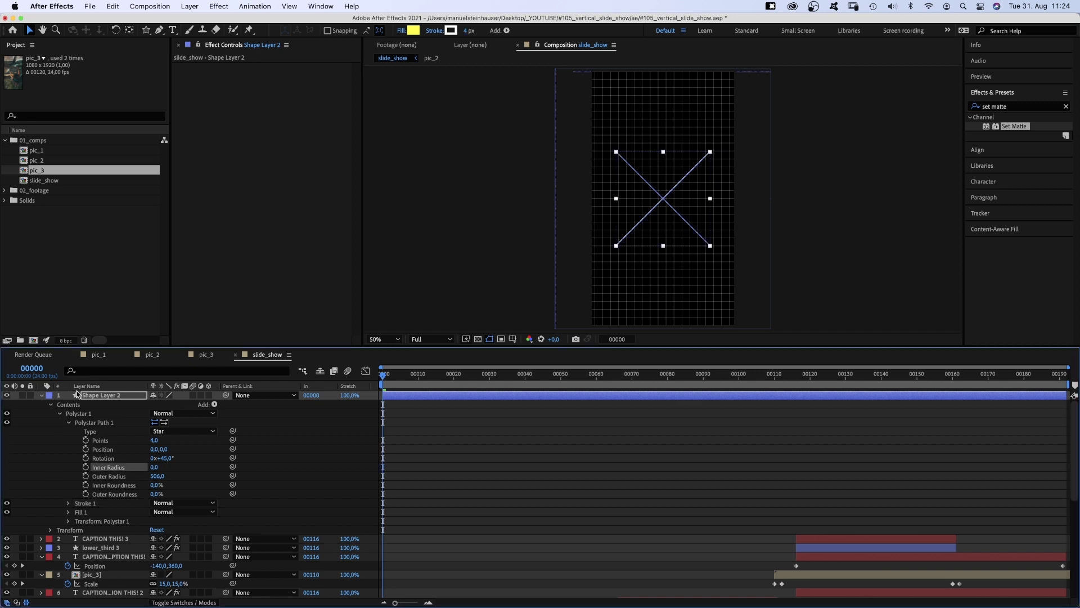
{"action": "key", "text": "Return"}
{"action": "type", "text": "corss_"}
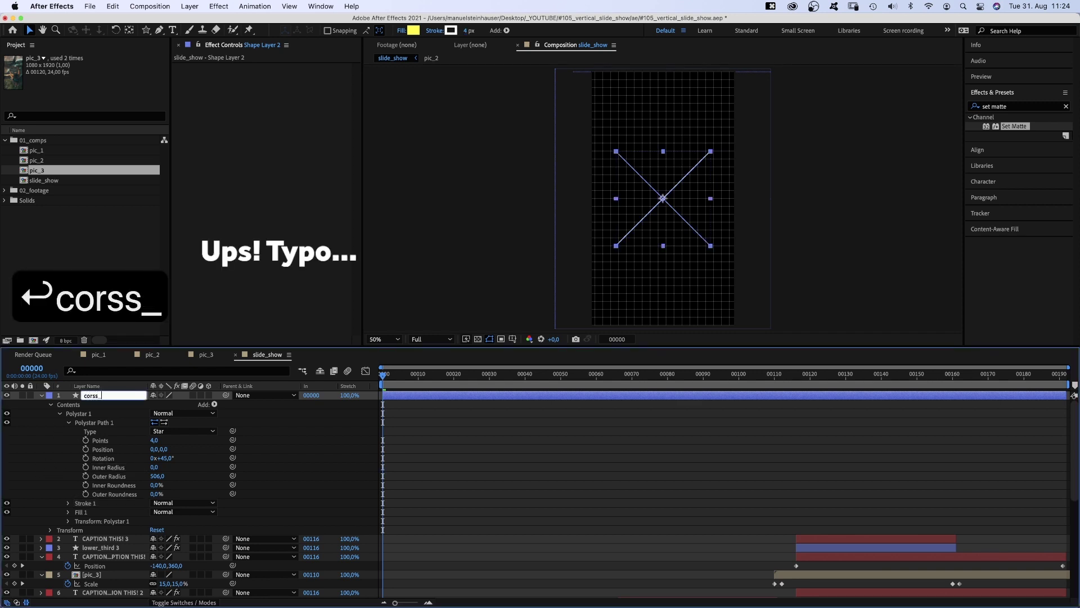
{"action": "type", "text": "big"}
{"action": "key", "text": "Return"}
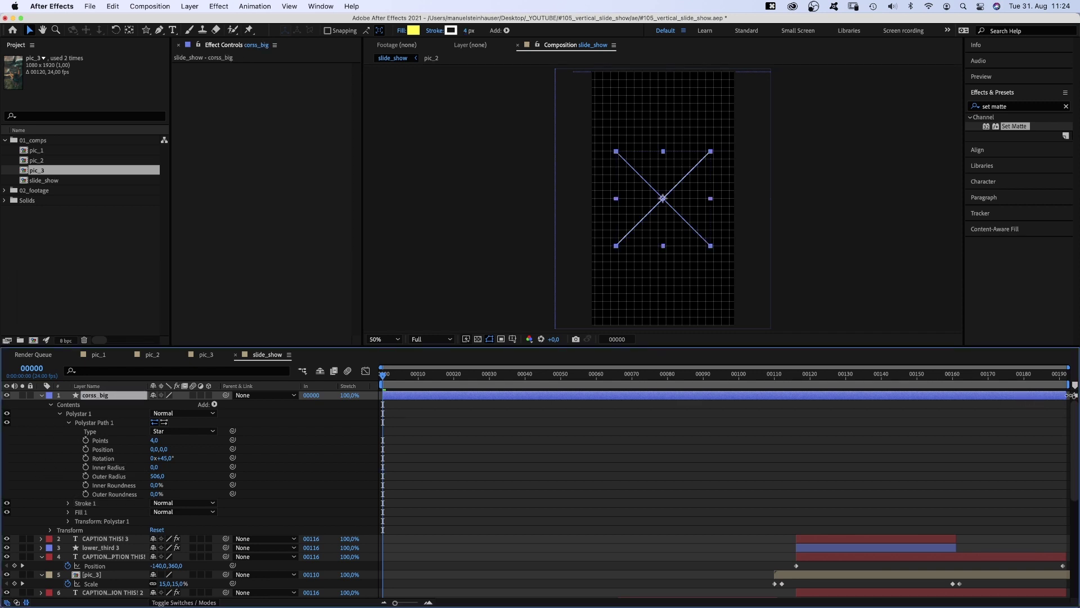
{"action": "left_click_drag", "start_coordinate": [1070, 395], "coordinate": [391, 402]}
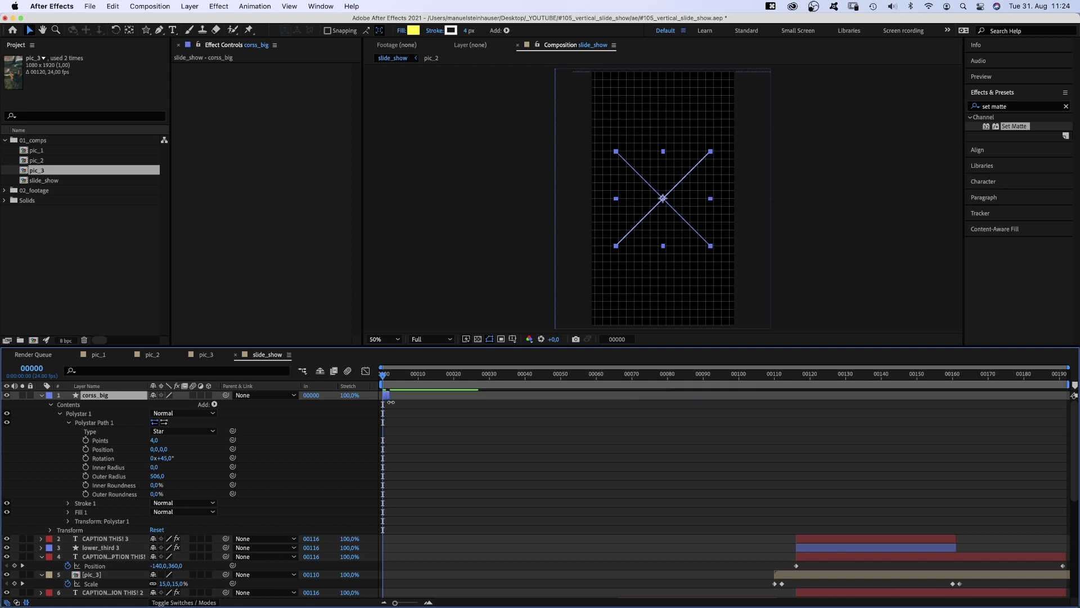
{"action": "left_click", "coordinate": [42, 395]}
Step: Place cross copies at frames 64, 112 and 115, moving the last one to the top
{"action": "key", "text": "super+d"}
{"action": "left_click_drag", "start_coordinate": [450, 374], "coordinate": [561, 375]}
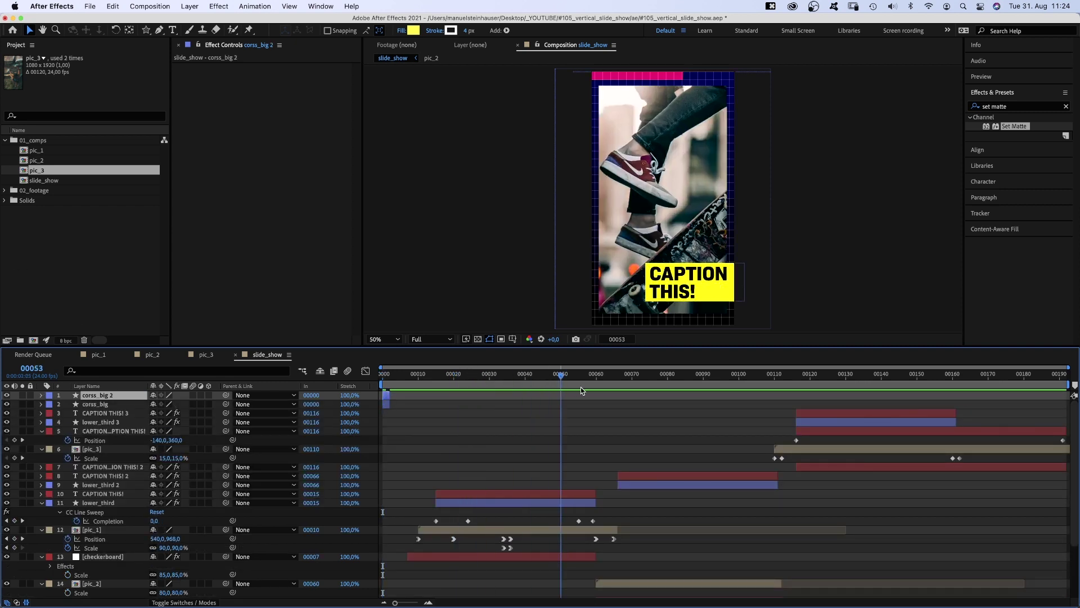
{"action": "left_click", "coordinate": [610, 375]}
{"action": "key", "text": "bracketleft"}
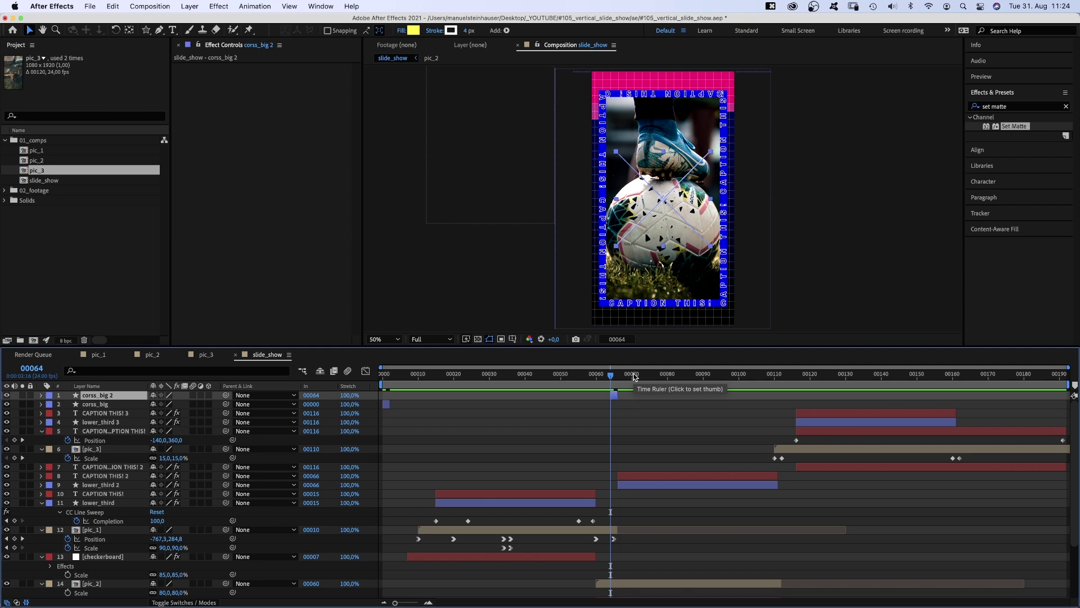
{"action": "left_click", "coordinate": [781, 375]}
{"action": "key", "text": "super+d"}
{"action": "left_click_drag", "start_coordinate": [630, 395], "coordinate": [793, 395]}
{"action": "key", "text": "super+d"}
{"action": "left_click", "coordinate": [792, 374]}
{"action": "left_click_drag", "start_coordinate": [669, 203], "coordinate": [670, 81]}
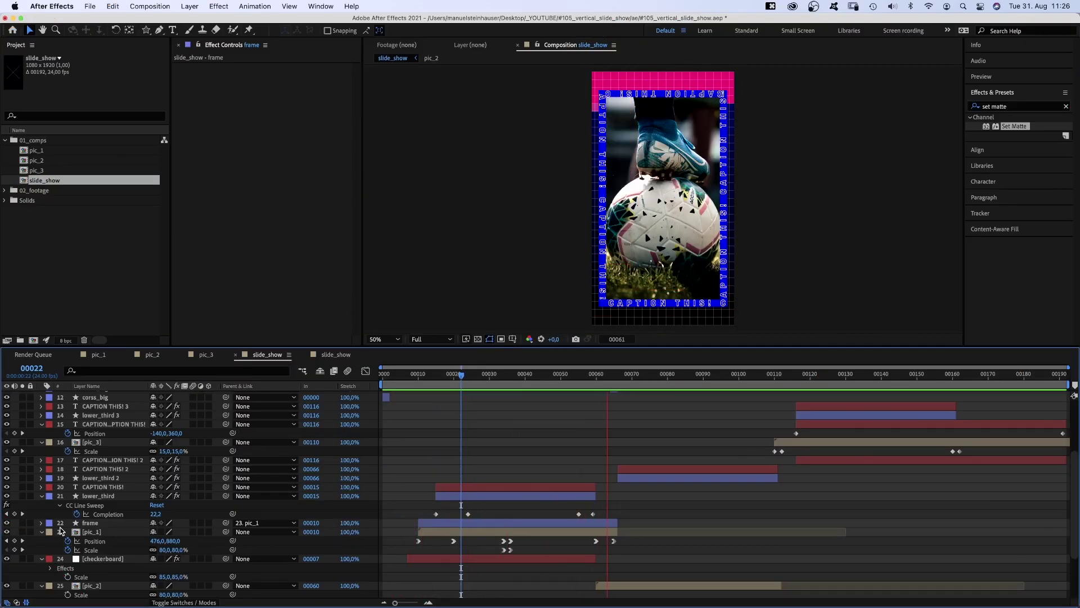
Step: Scroll up through the timeline layer stack
{"action": "scroll", "coordinate": [1075, 418], "scroll_direction": "up", "scroll_amount": 5}
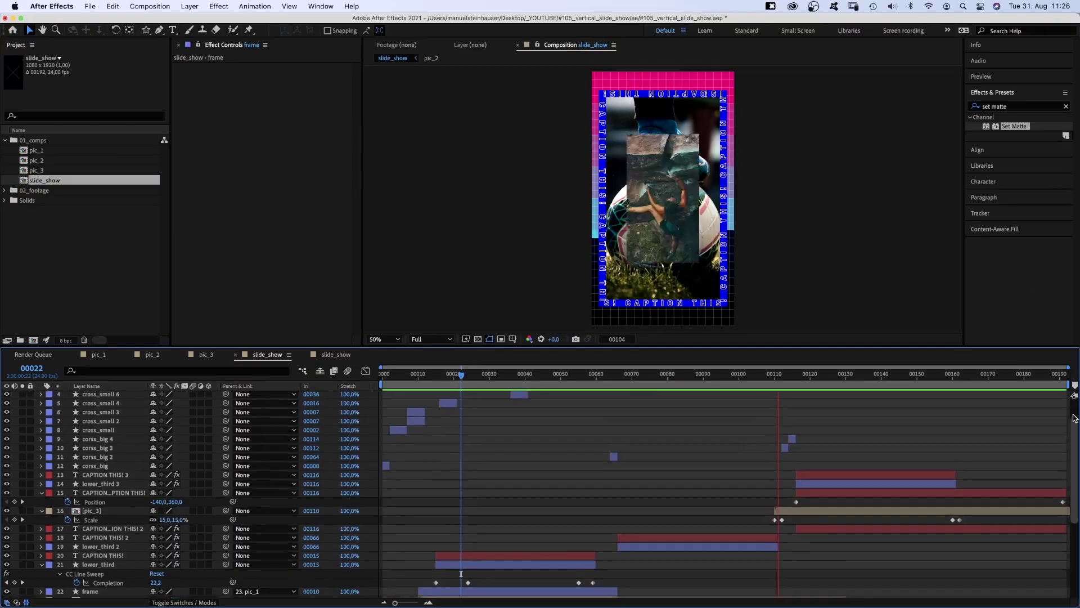
{"action": "scroll", "coordinate": [1075, 418], "scroll_direction": "up", "scroll_amount": 2}
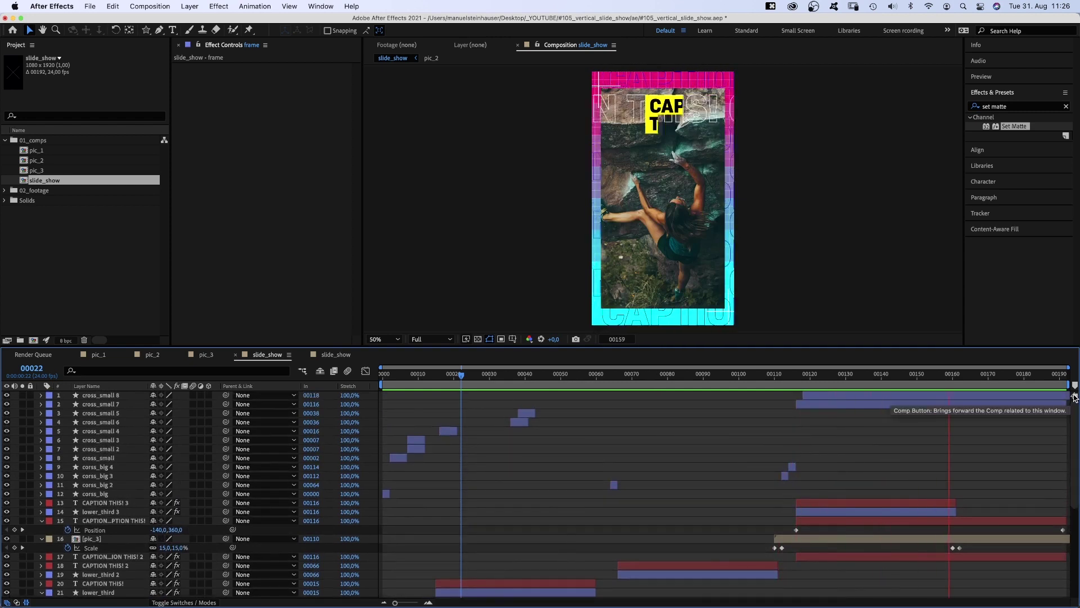